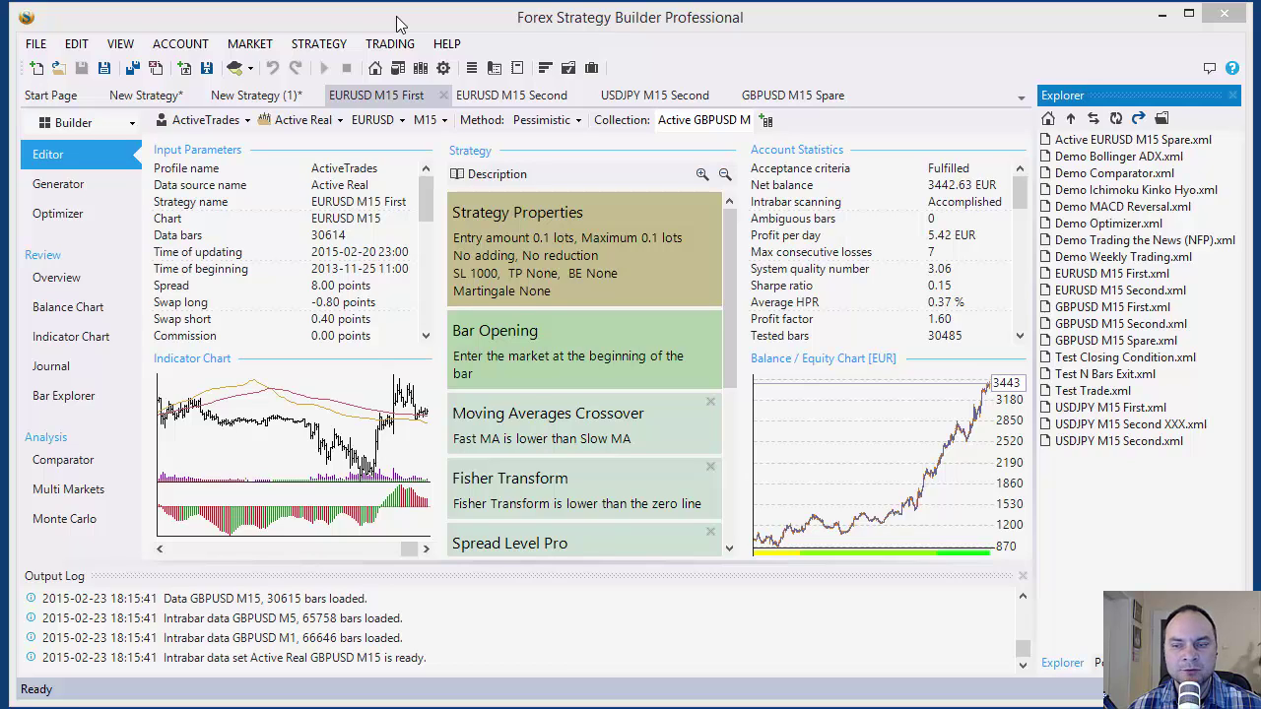
# Create a blank GBPUSD M15 strategy, New Strategy (2), from the File menu
pyautogui.click(397, 21)
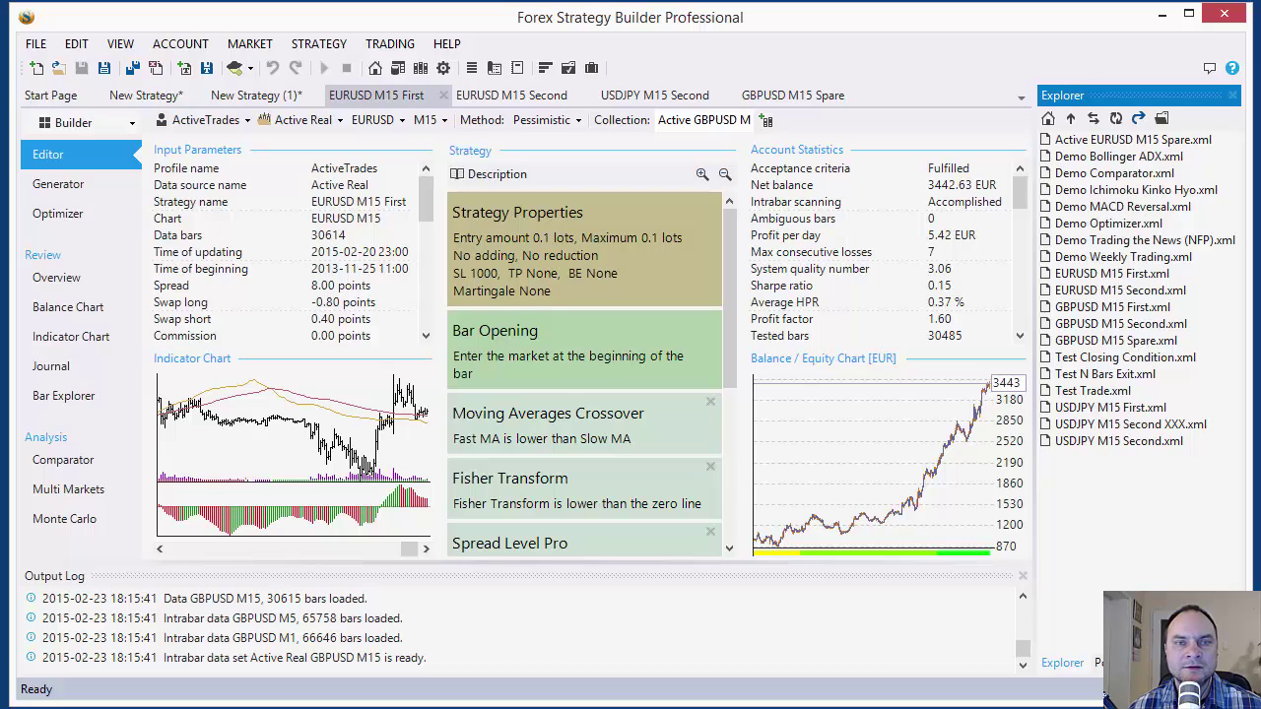
pyautogui.click(854, 402)
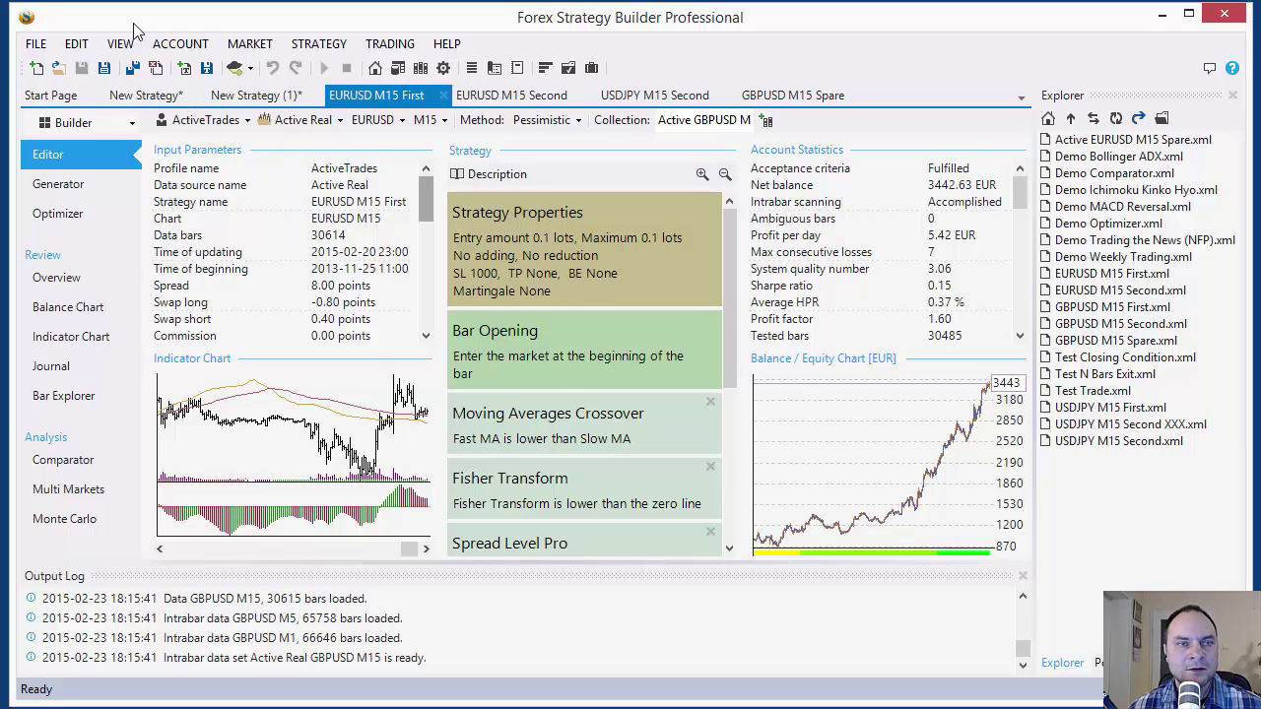
pyautogui.click(35, 48)
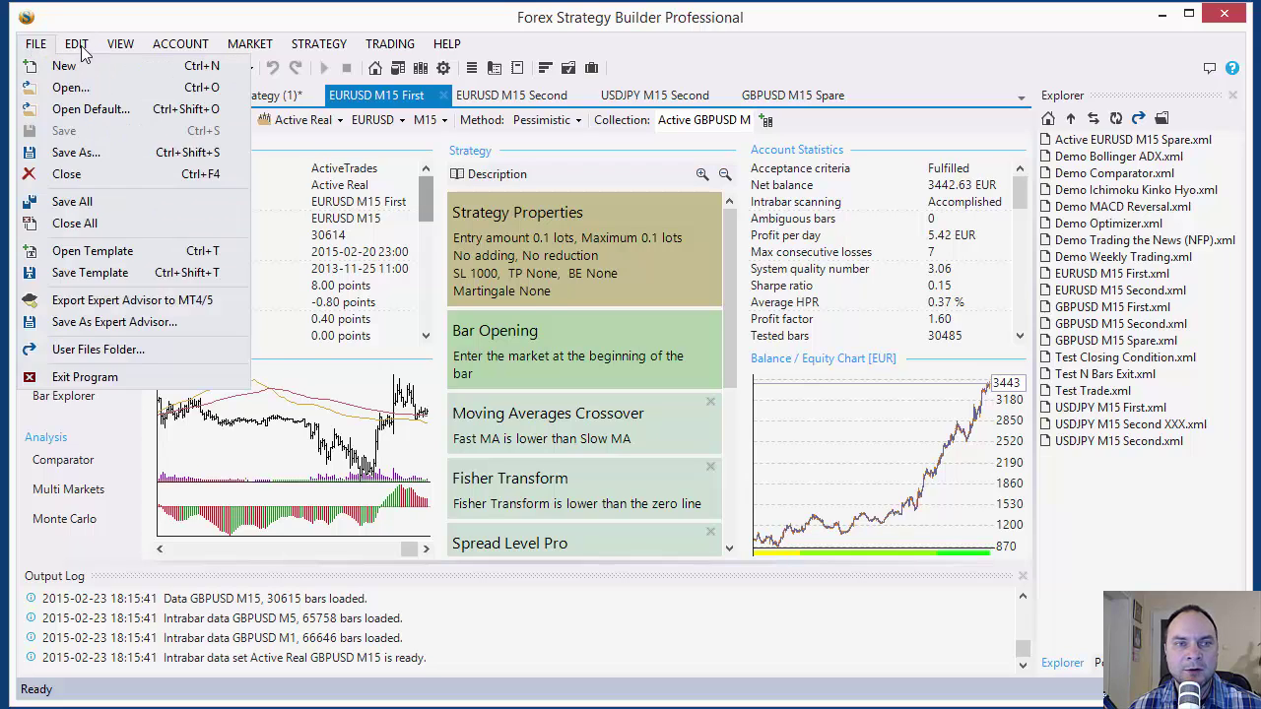
pyautogui.click(127, 24)
pyautogui.click(31, 47)
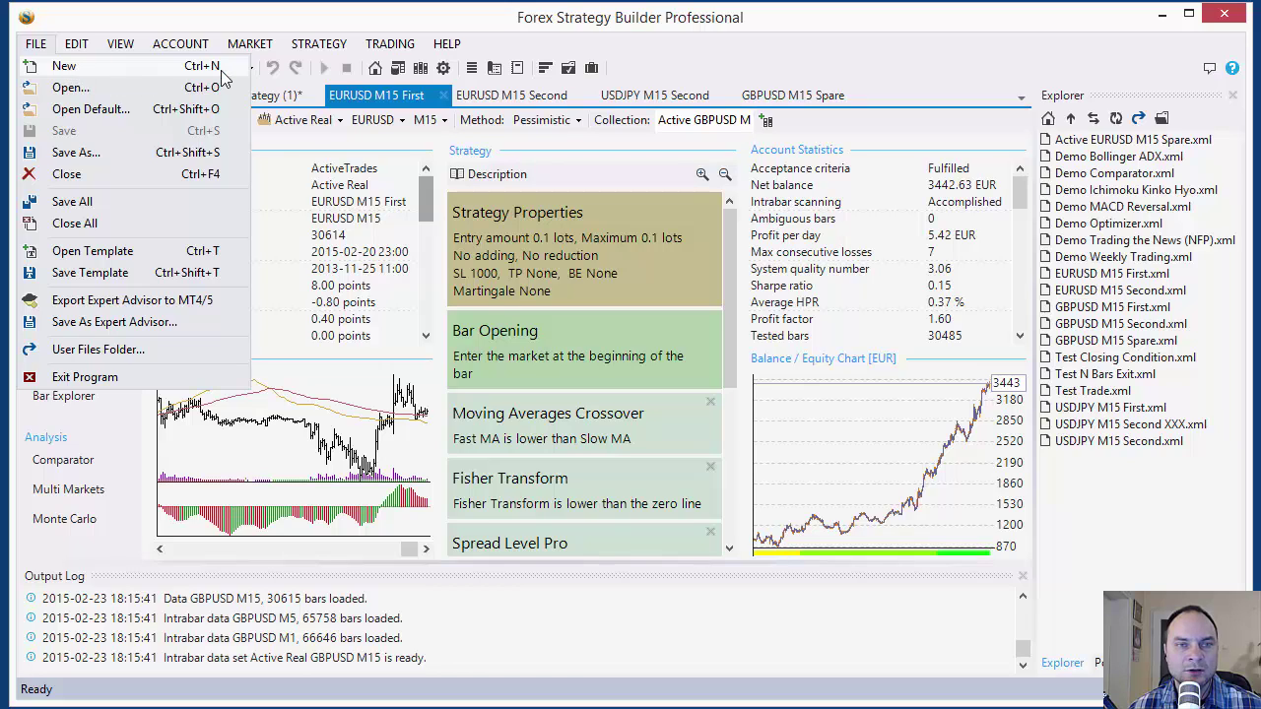
pyautogui.click(80, 72)
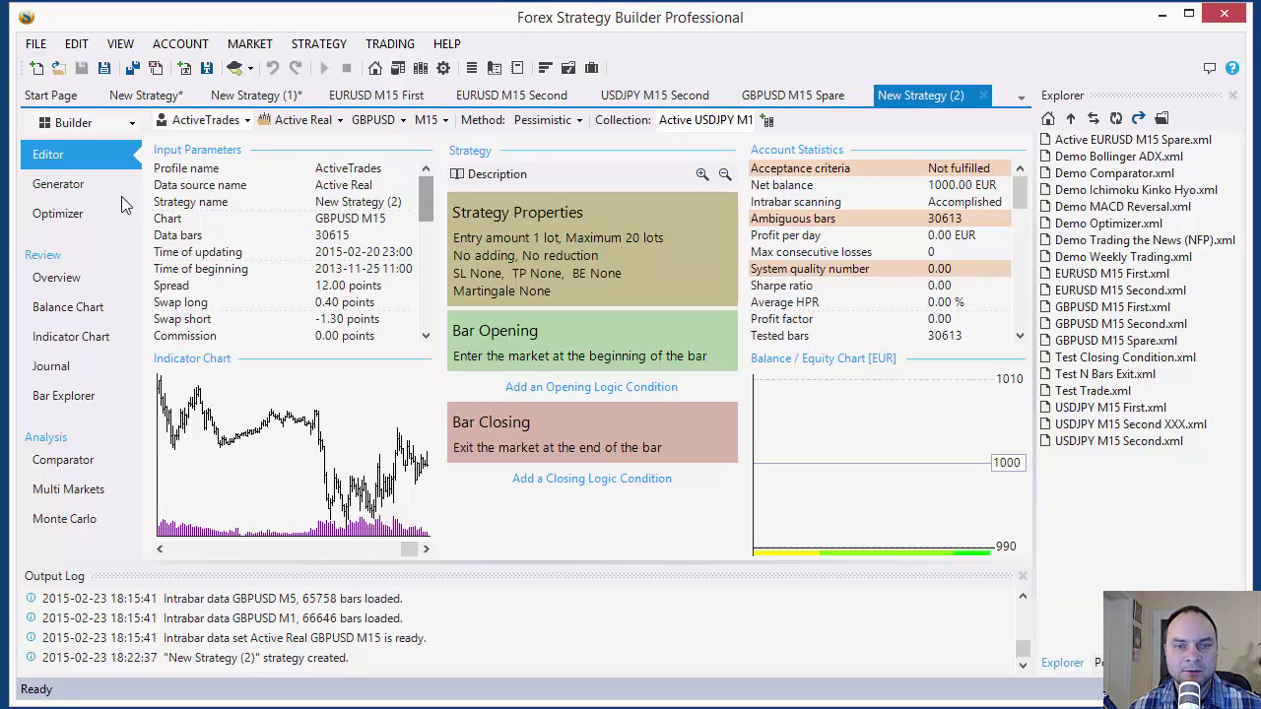
# Preview the Open Strategy dialog, cancel it, and bring up the File menu again
pyautogui.click(37, 44)
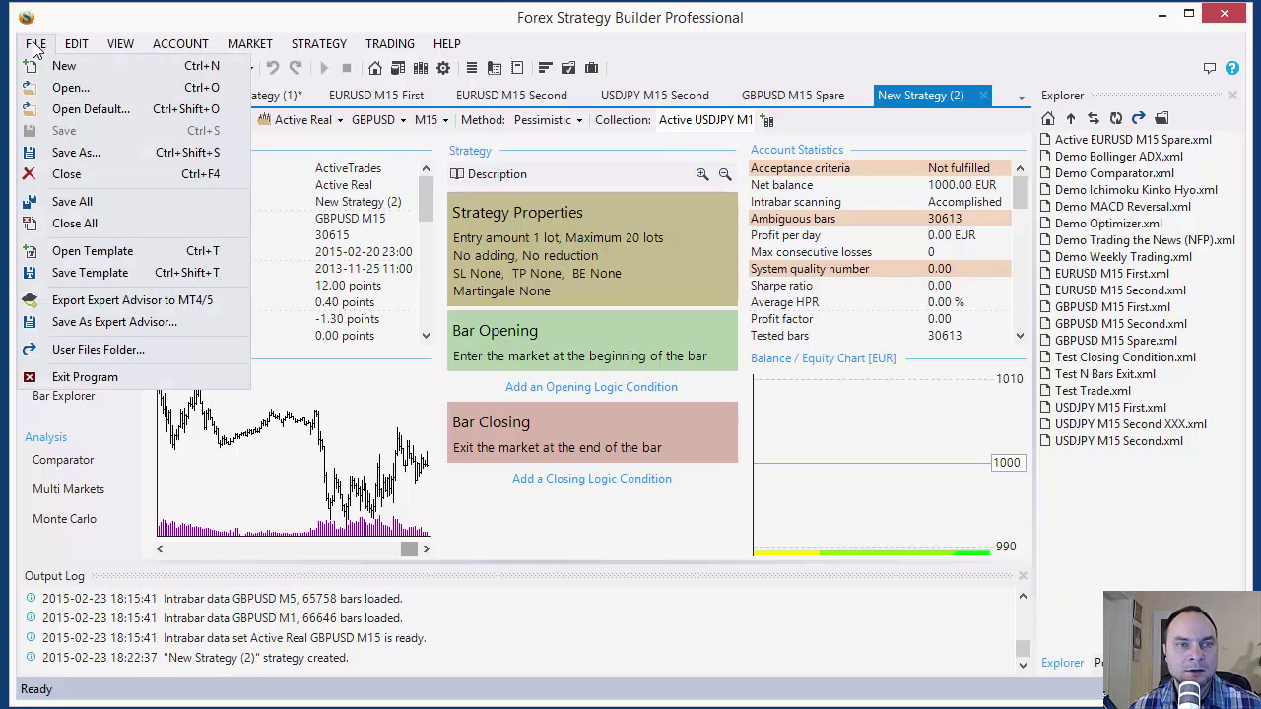
pyautogui.click(69, 89)
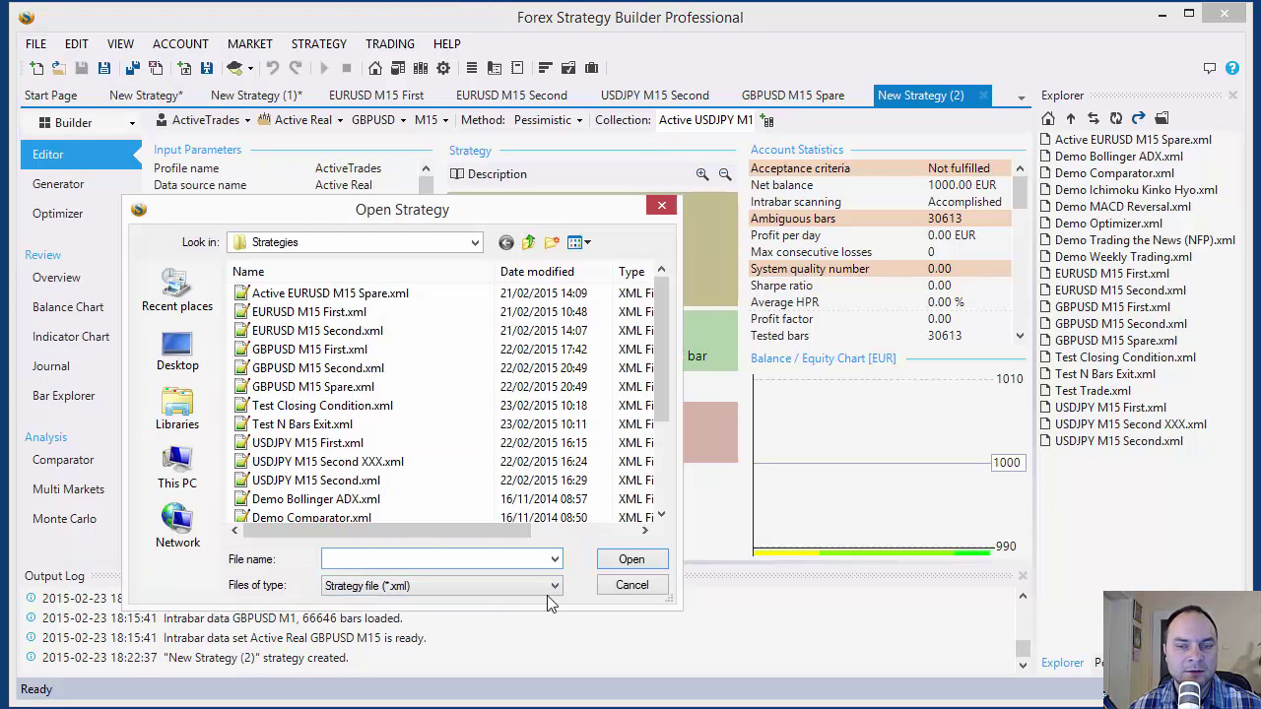
pyautogui.click(655, 589)
pyautogui.click(36, 45)
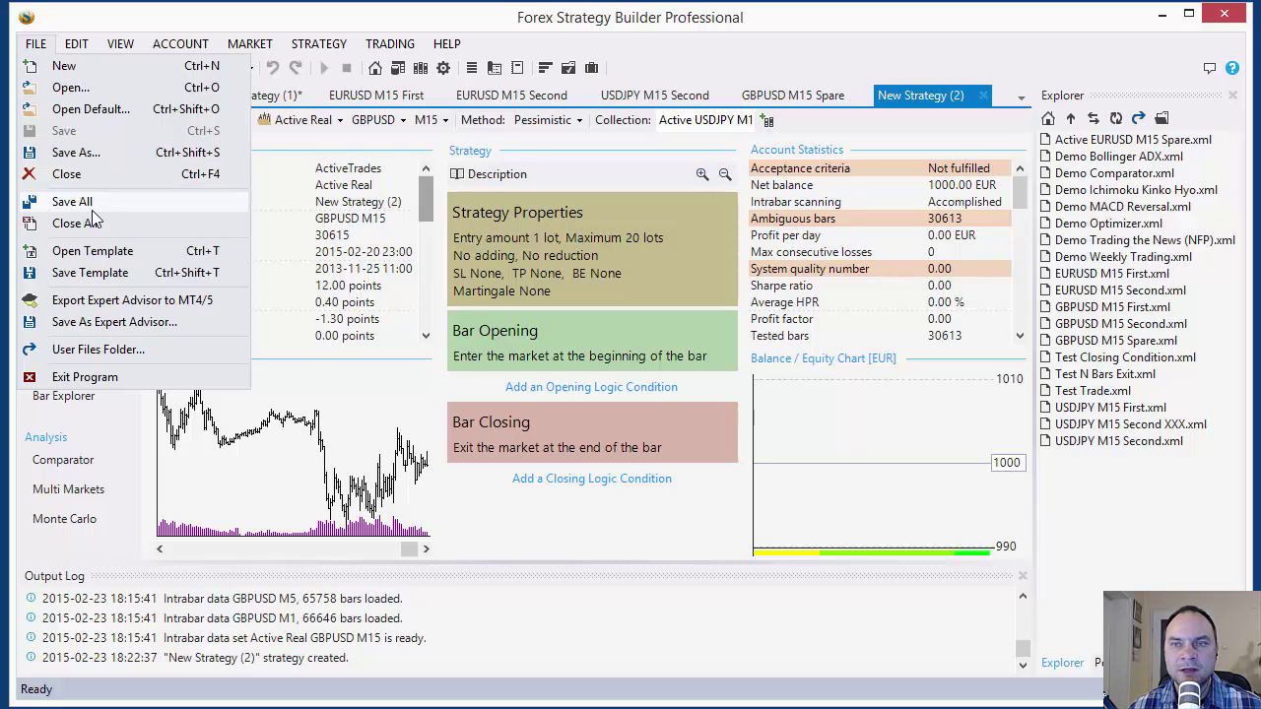
pyautogui.click(140, 231)
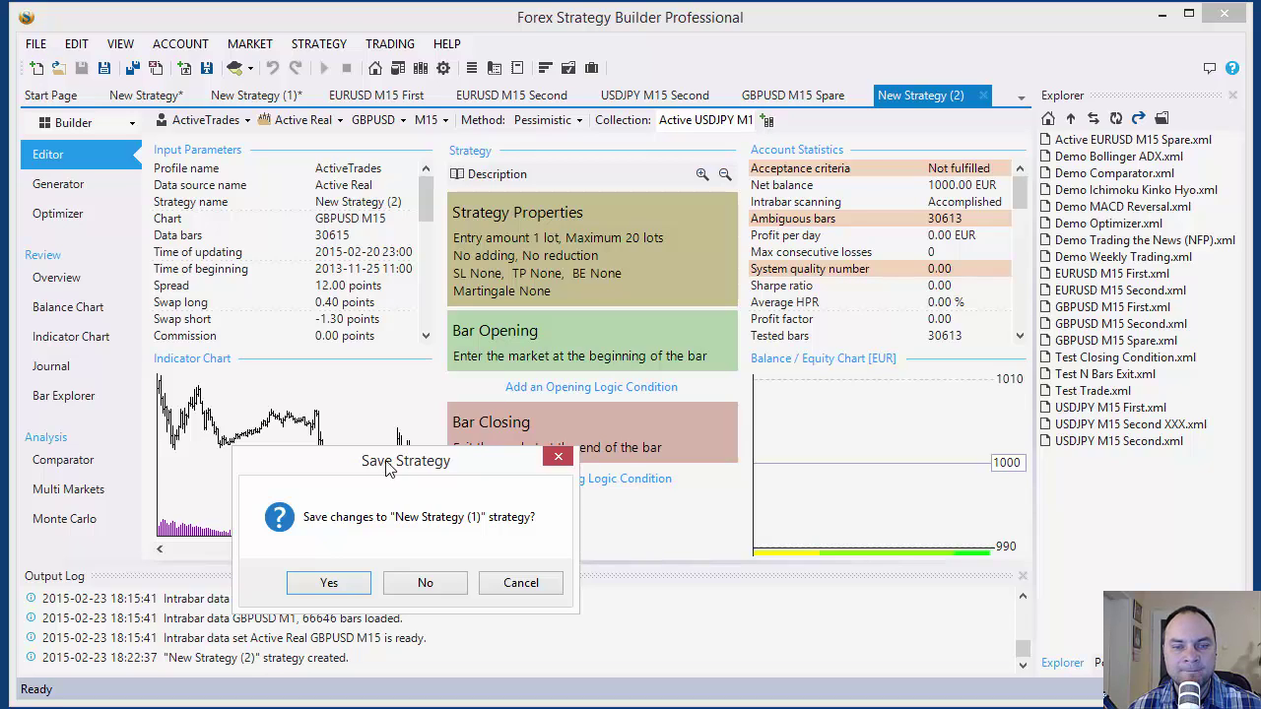
pyautogui.moveTo(437, 461); pyautogui.dragTo(481, 309)
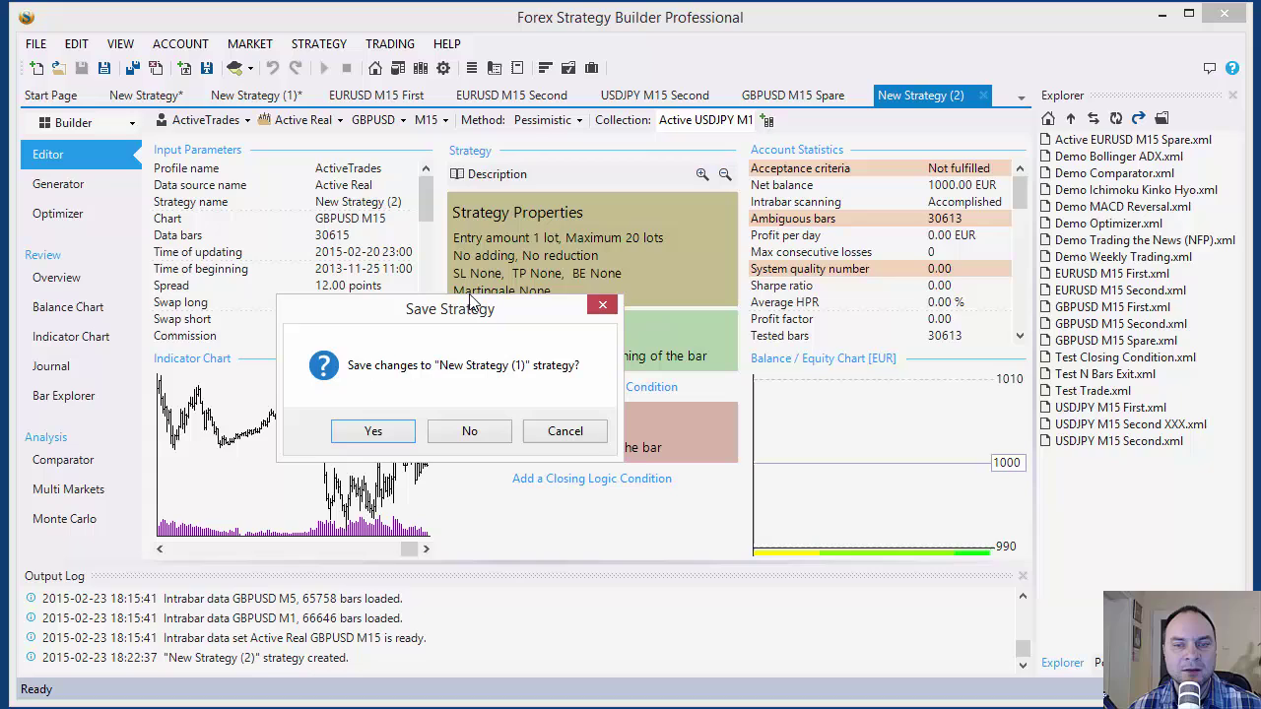
pyautogui.click(574, 441)
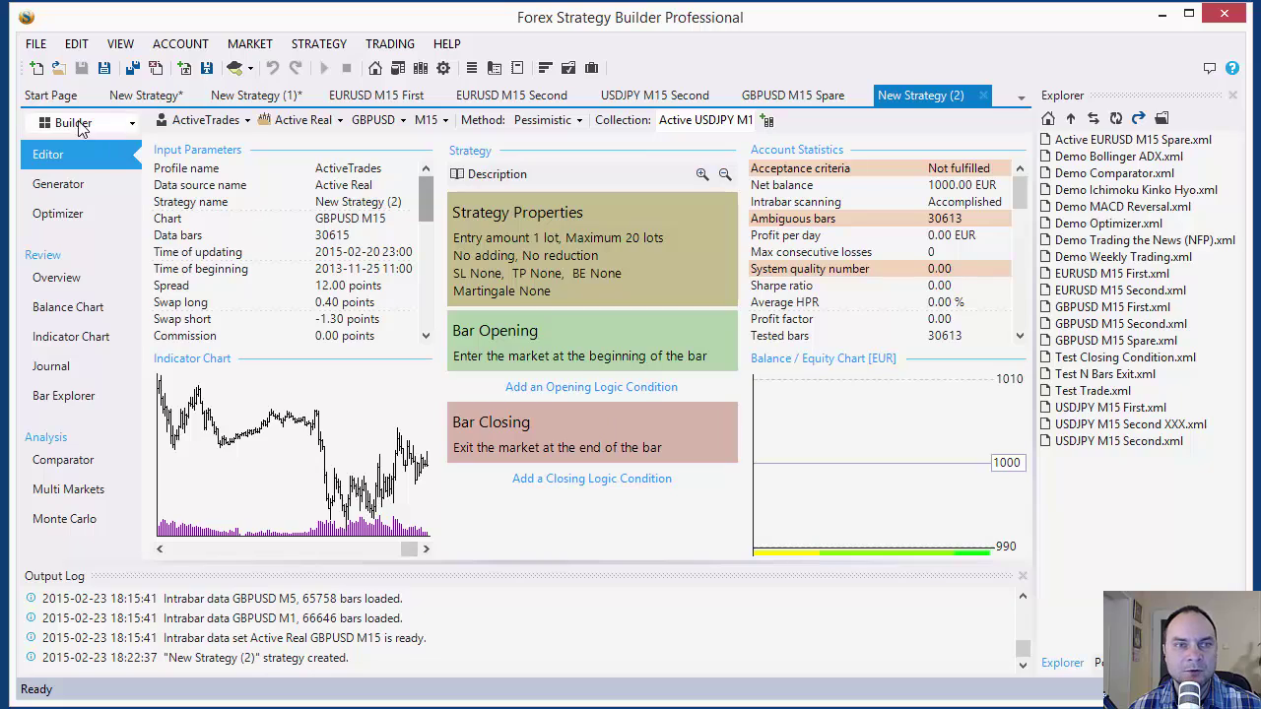
# Open the File menu to reach the User Files Folder command
pyautogui.click(37, 44)
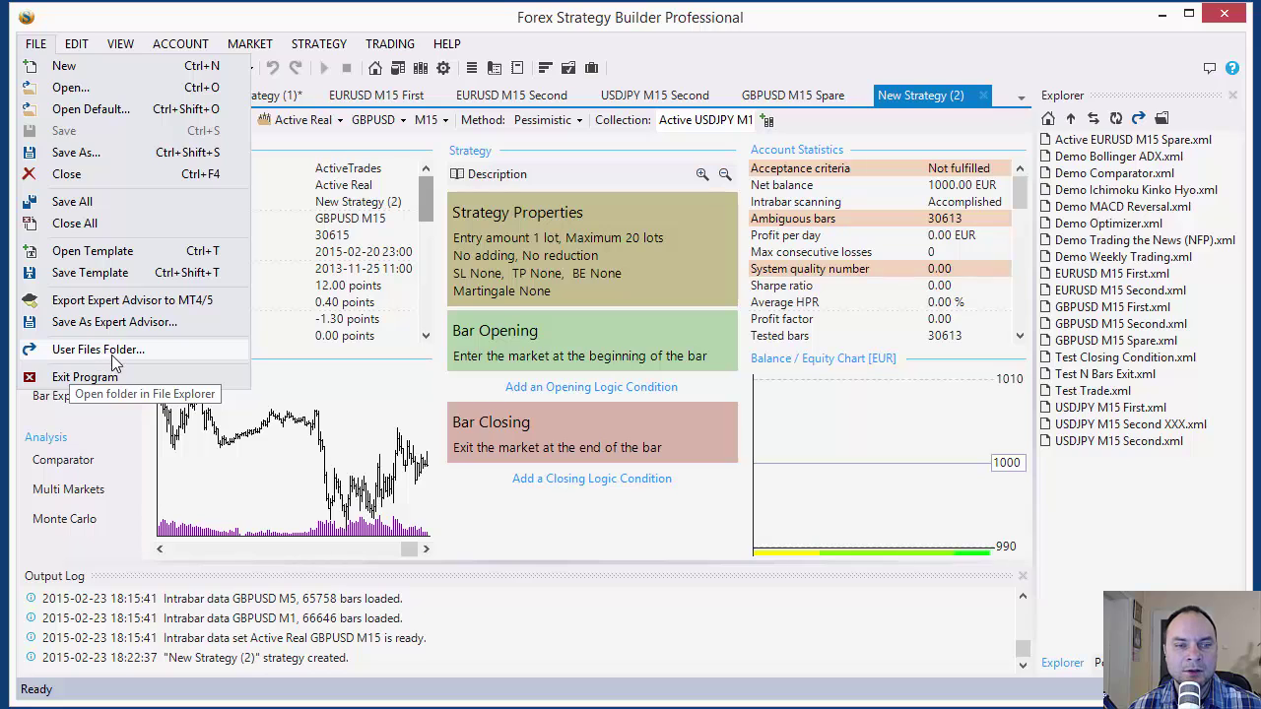
# Open the user files in File Explorer and browse the Data and Data Cache folders
pyautogui.click(135, 352)
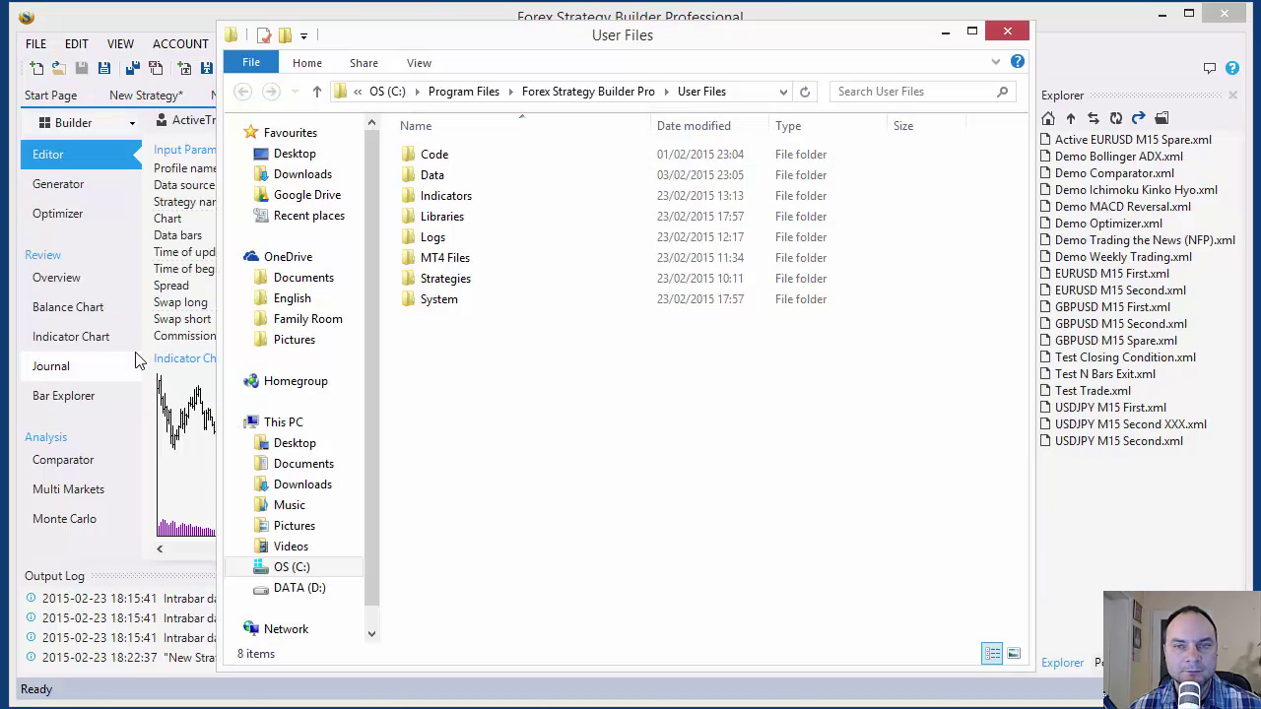
pyautogui.moveTo(755, 35); pyautogui.dragTo(706, 29)
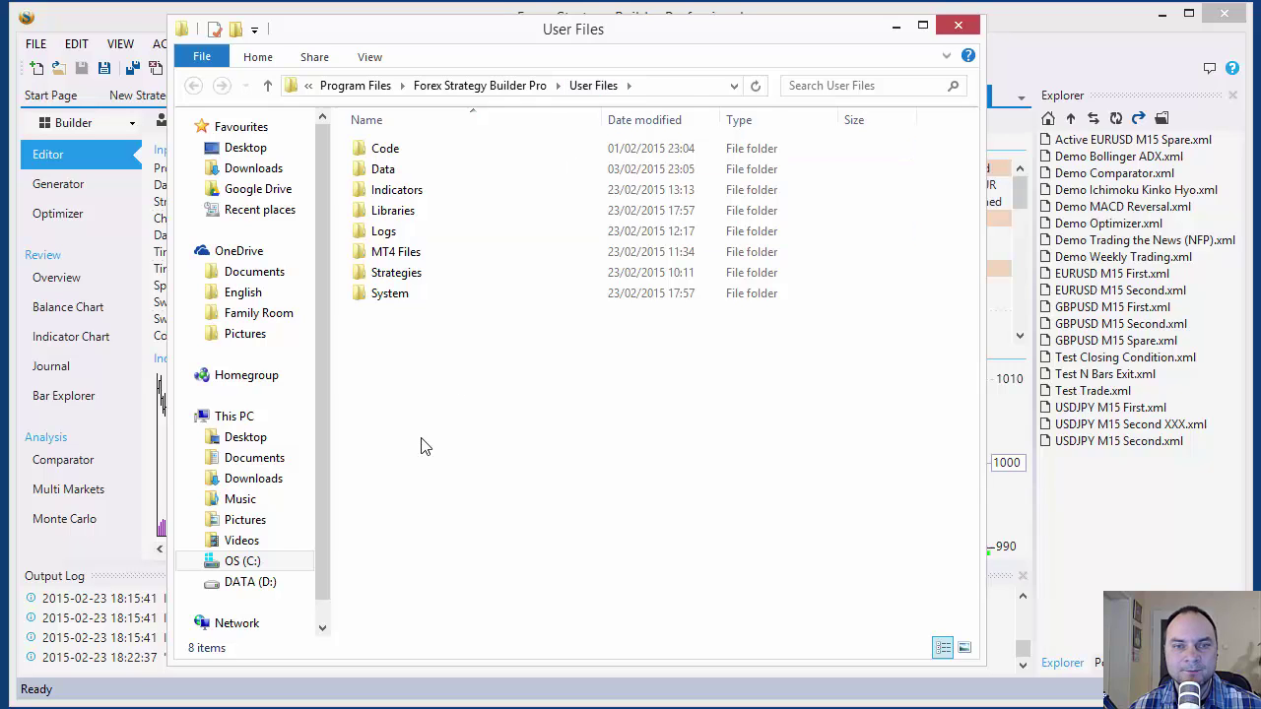
pyautogui.click(383, 155)
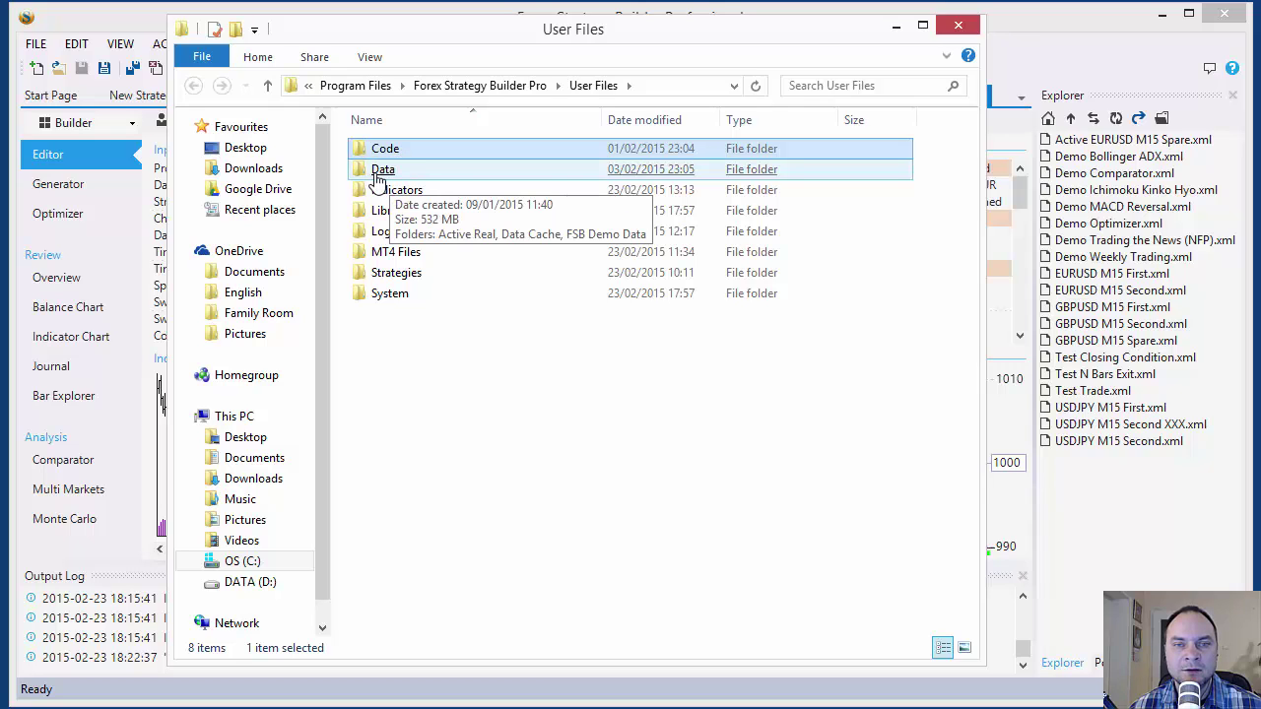
pyautogui.doubleClick(380, 170)
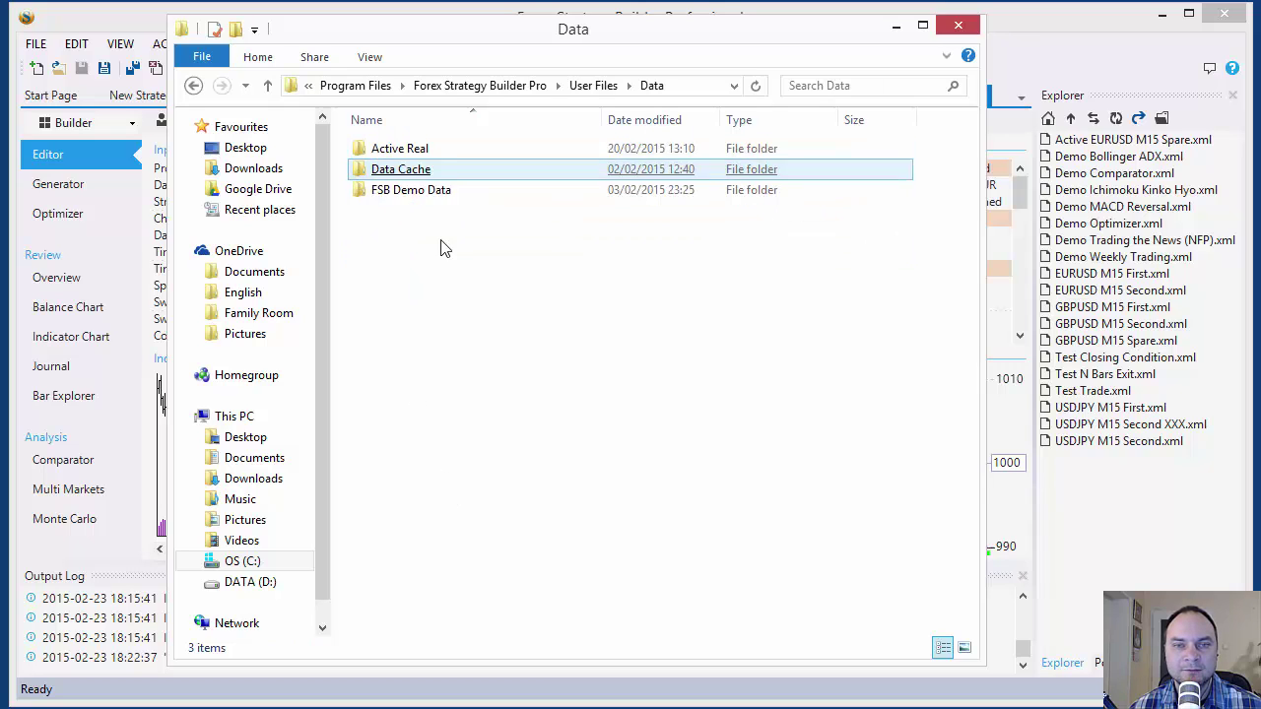
pyautogui.doubleClick(397, 175)
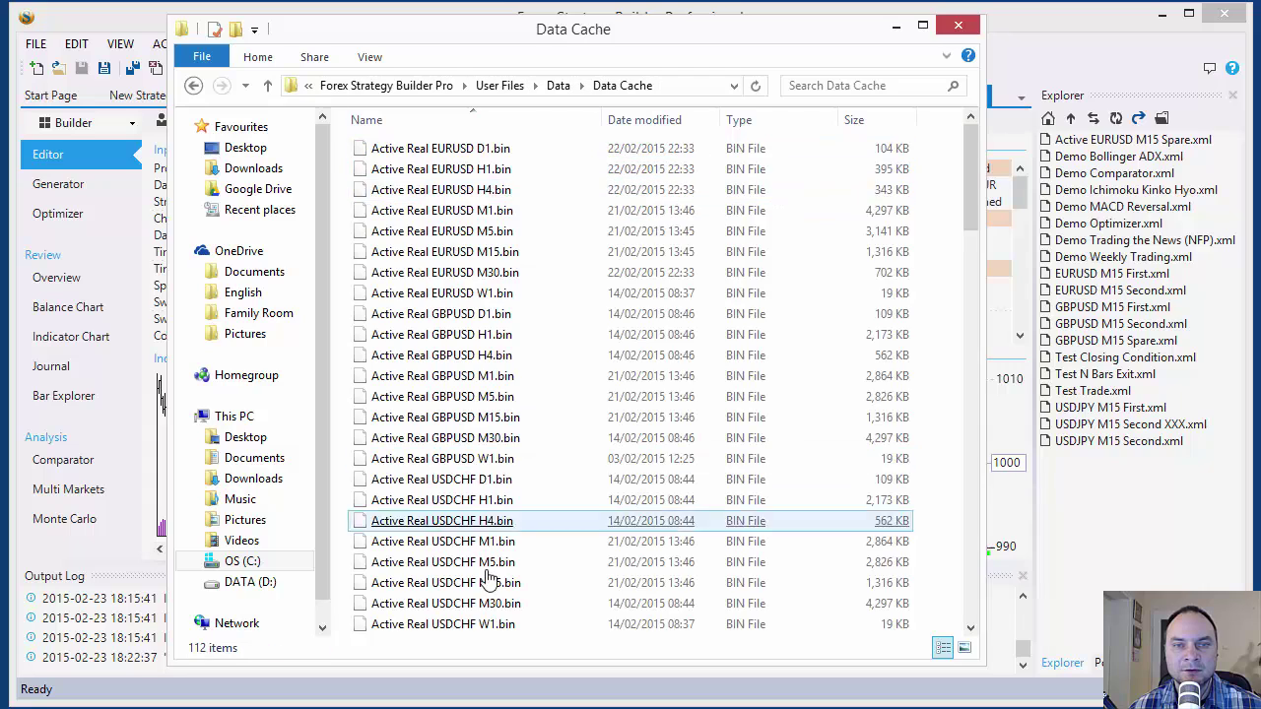
pyautogui.moveTo(971, 192); pyautogui.dragTo(945, 603)
pyautogui.scroll(15, 946, 603)
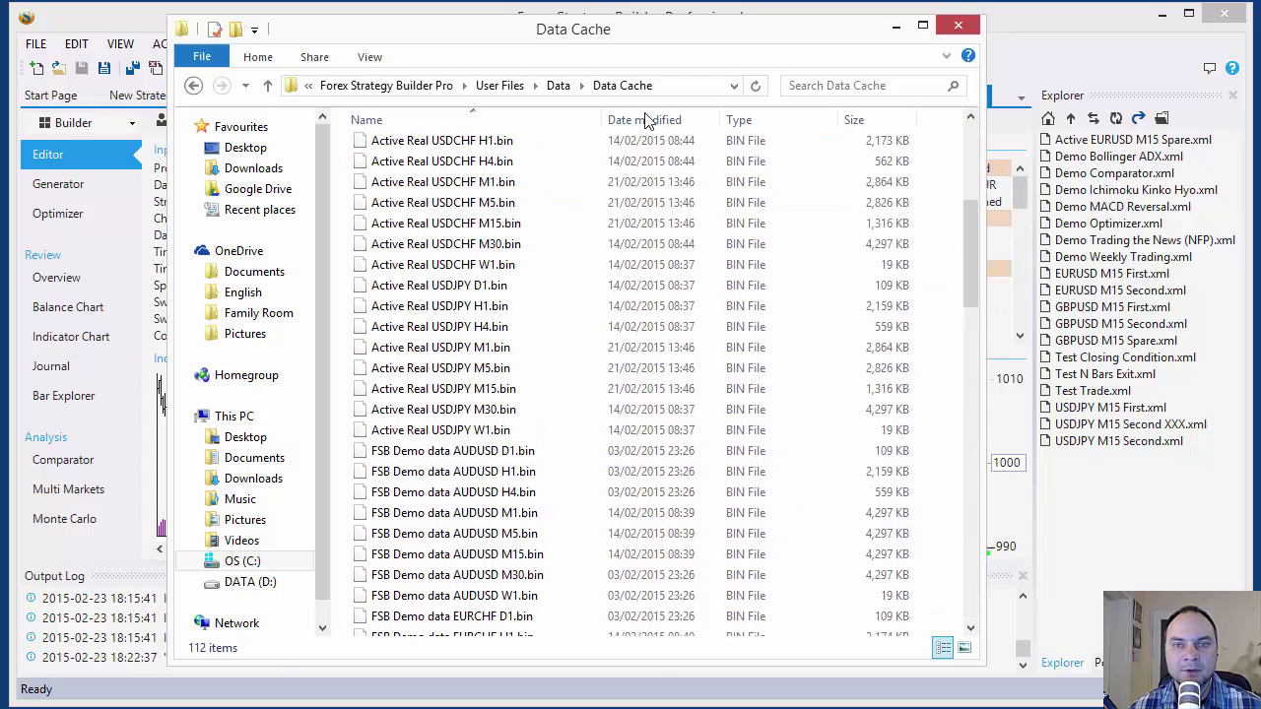
pyautogui.click(558, 86)
pyautogui.click(500, 86)
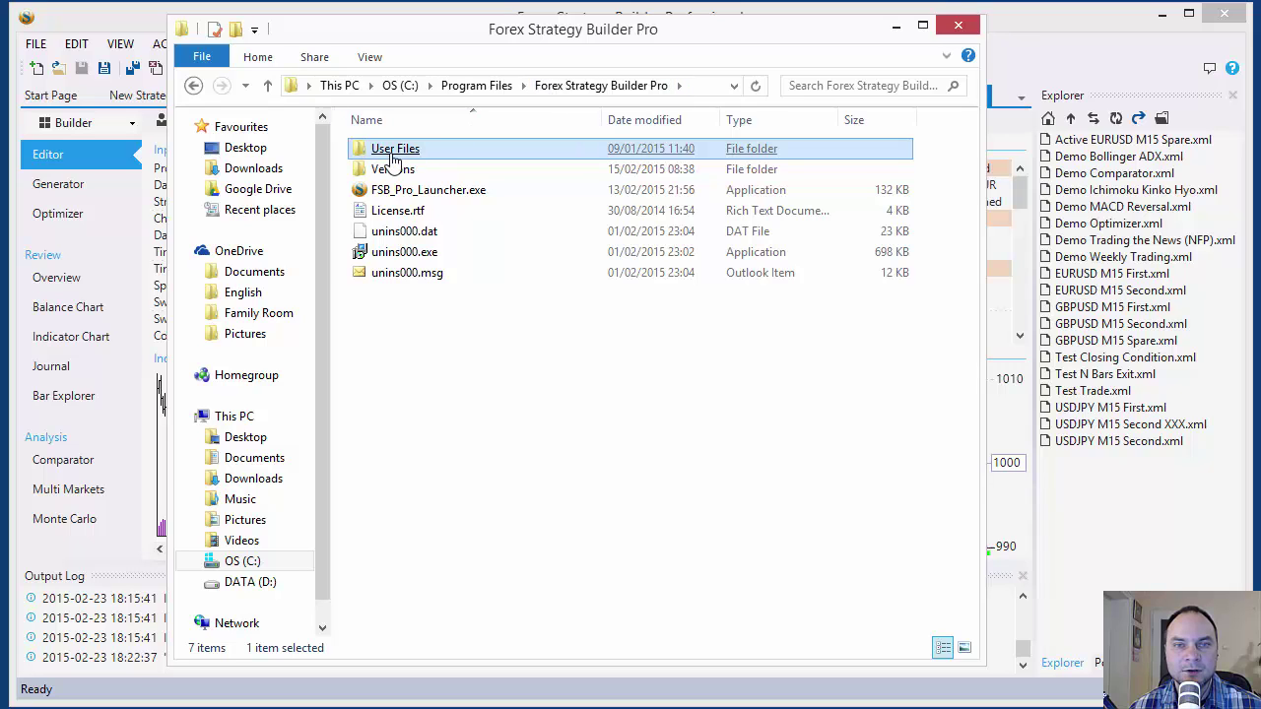
pyautogui.moveTo(323, 364); pyautogui.dragTo(325, 391)
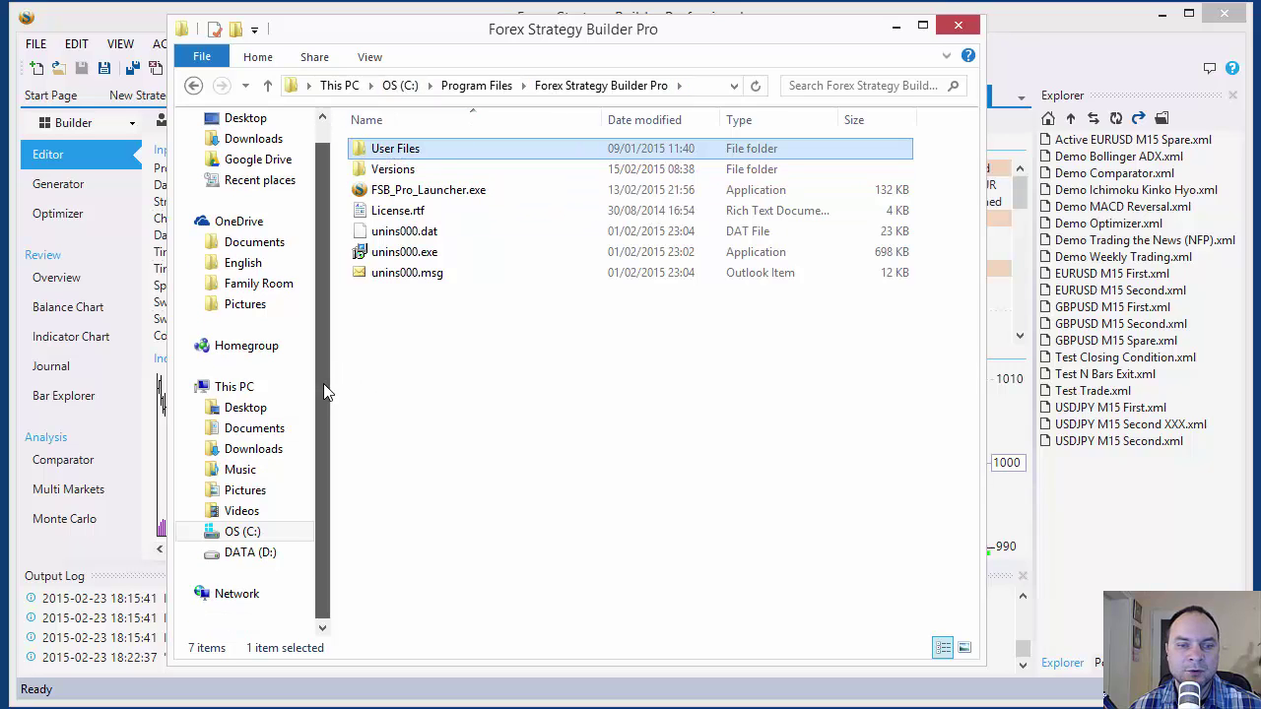
# Navigate from drive C: through Program Files to Forex Strategy Builder Pro's User Files folder
pyautogui.click(211, 531)
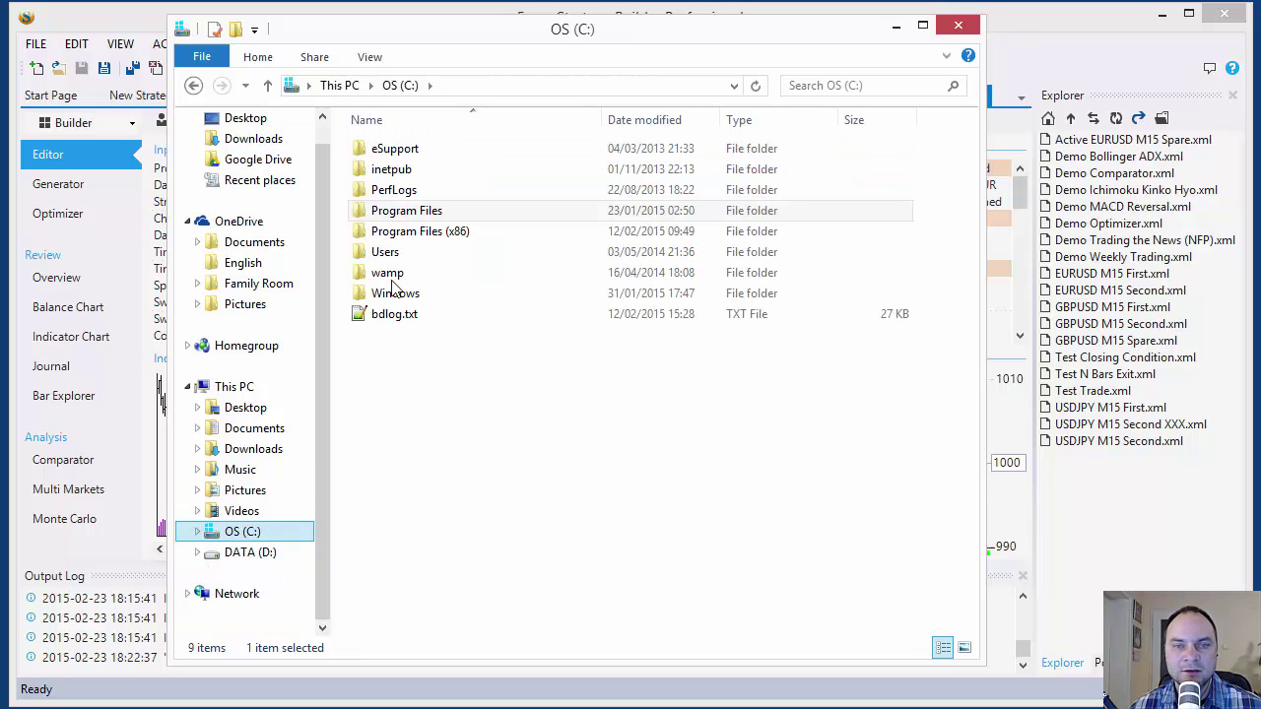
pyautogui.doubleClick(406, 213)
pyautogui.click(483, 438)
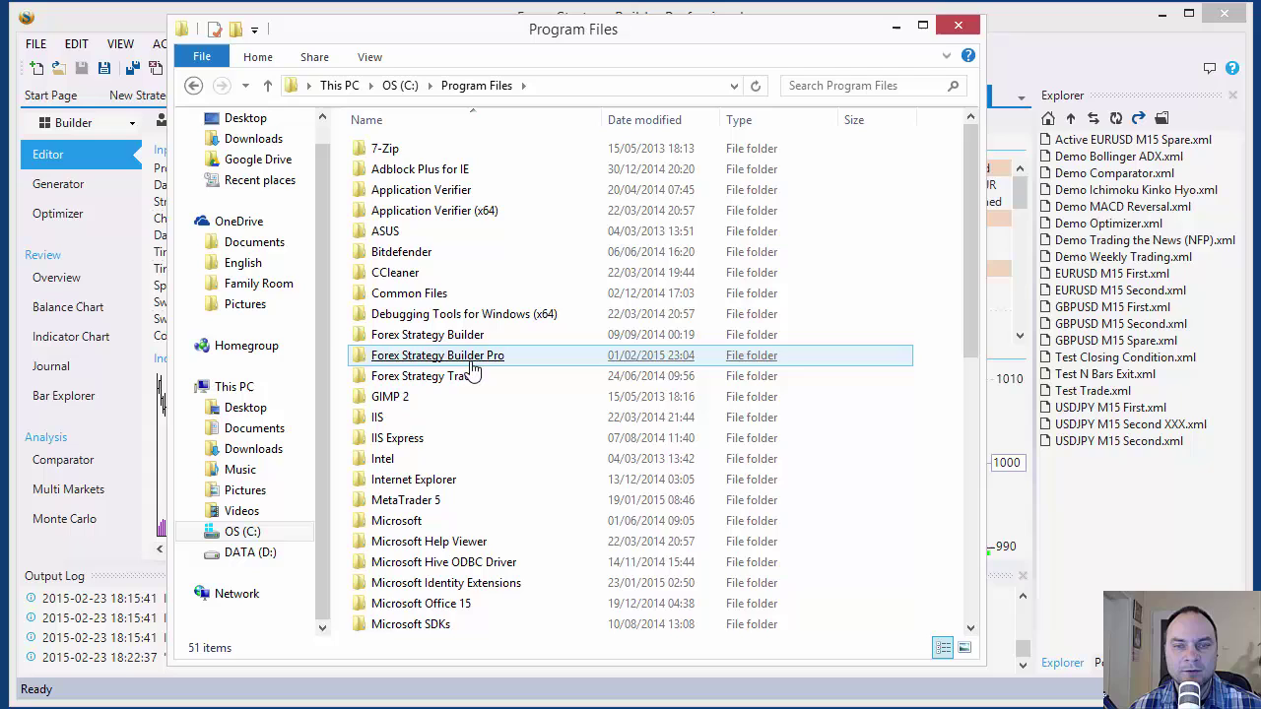
pyautogui.doubleClick(471, 359)
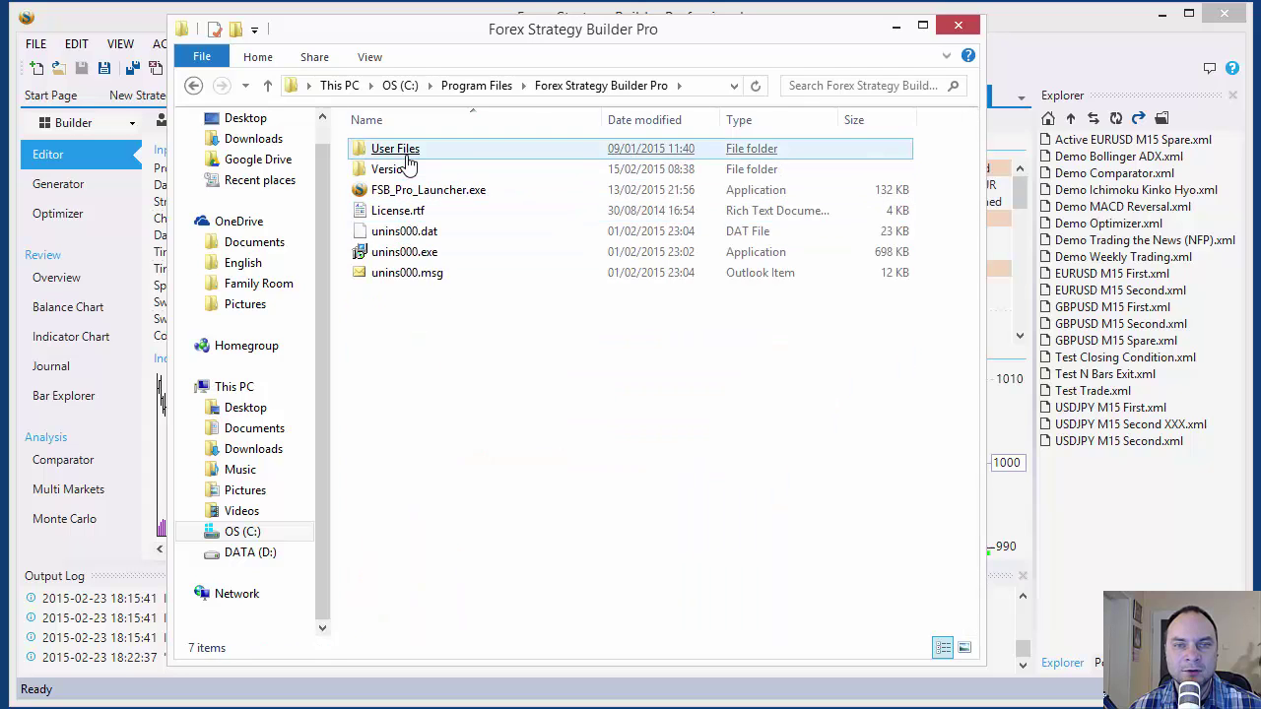
pyautogui.doubleClick(407, 152)
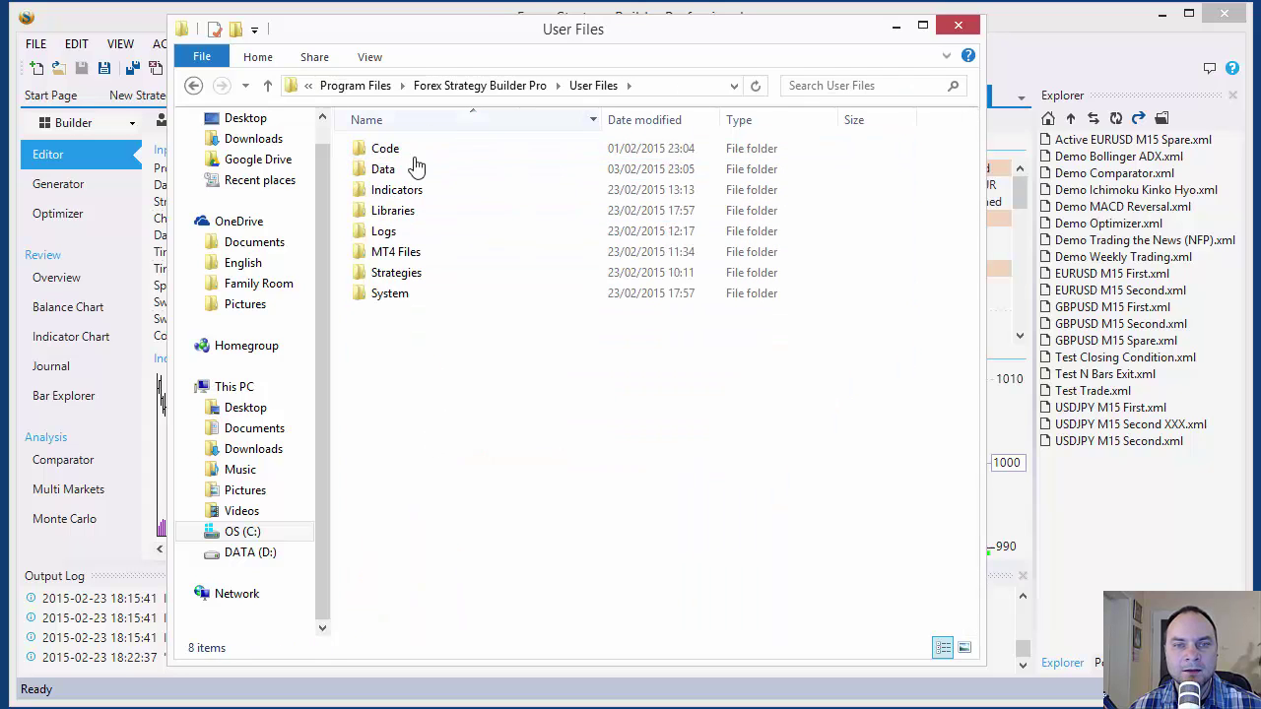
# Look over the Indicators, Libraries, MT4 Files and System folders, then open Strategies
pyautogui.click(406, 197)
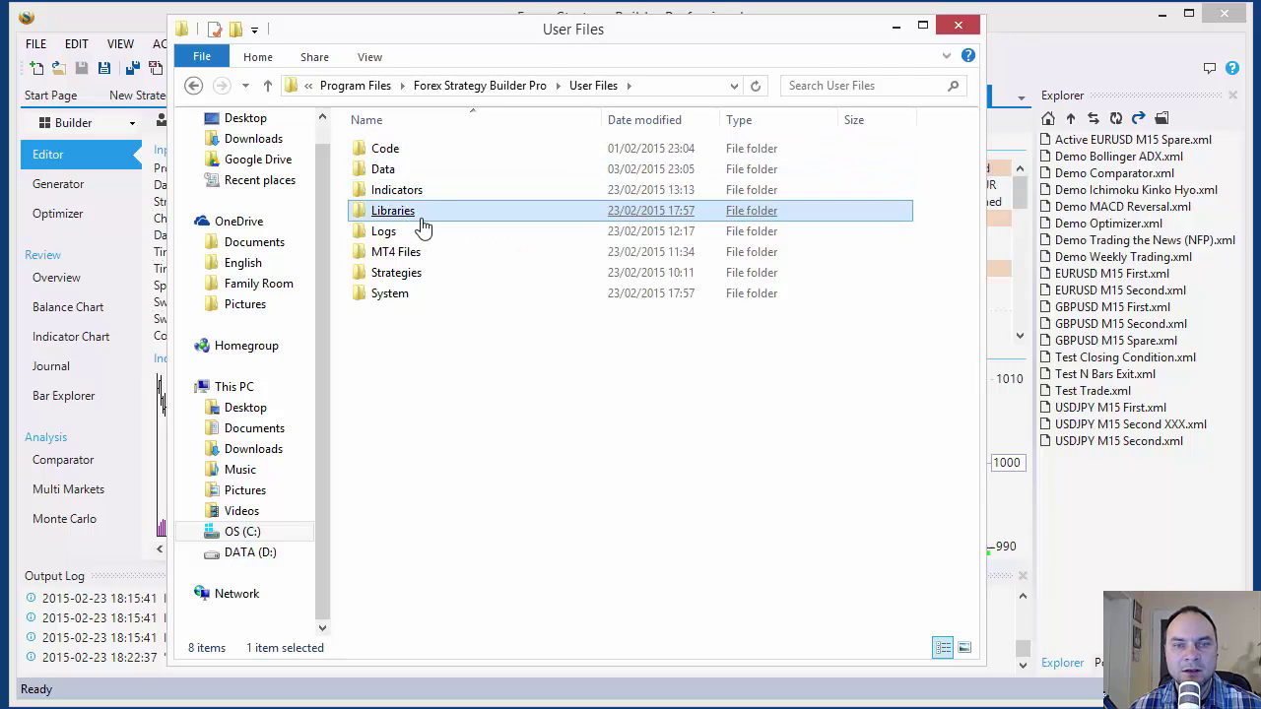
pyautogui.click(414, 214)
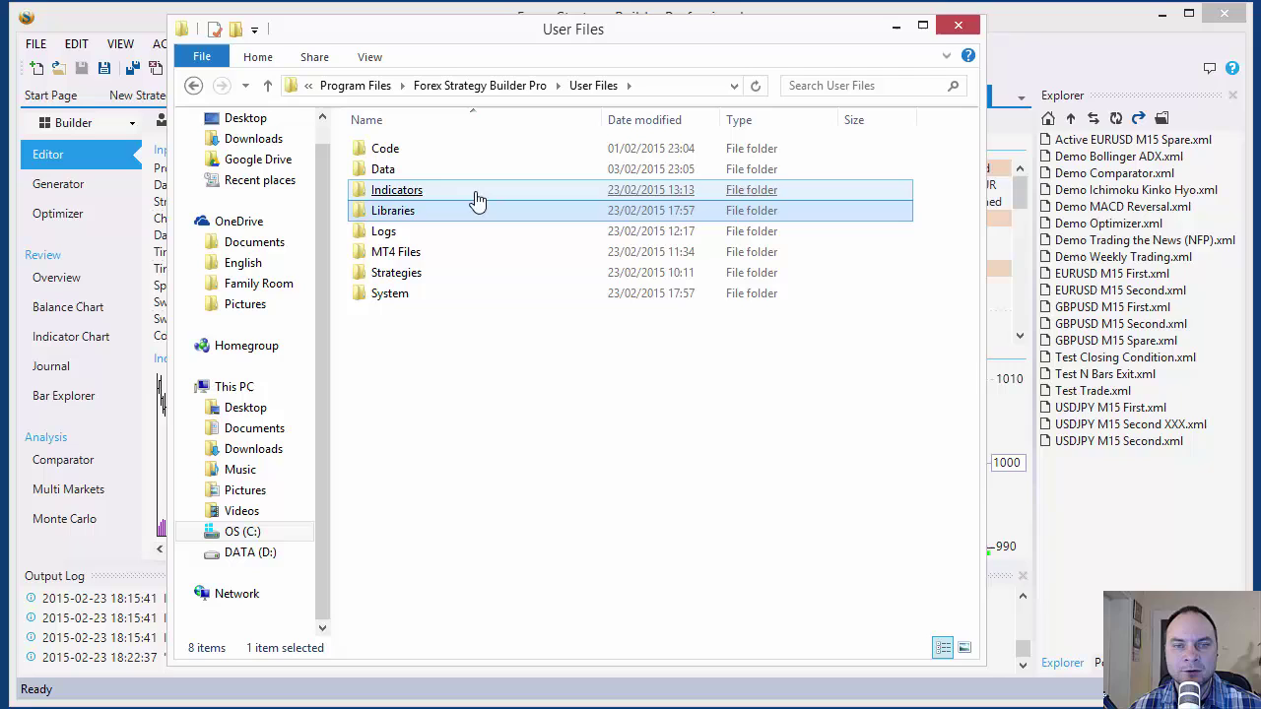
pyautogui.click(410, 255)
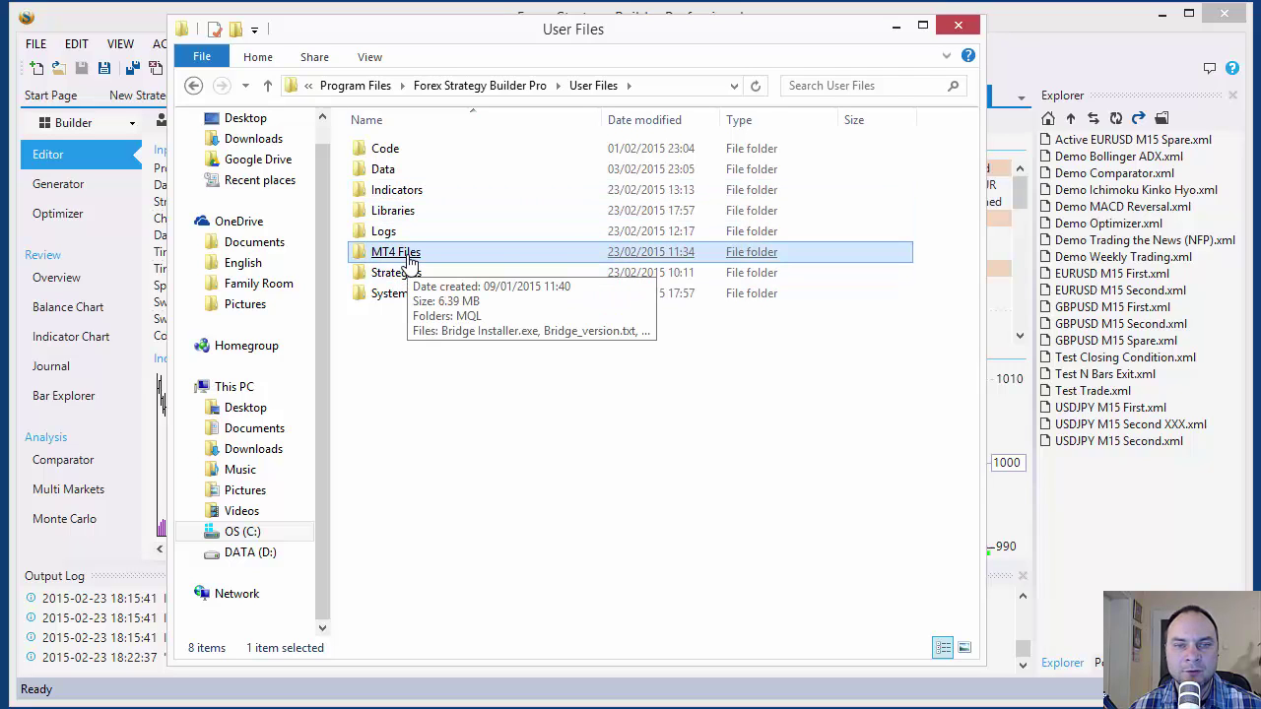
pyautogui.click(406, 274)
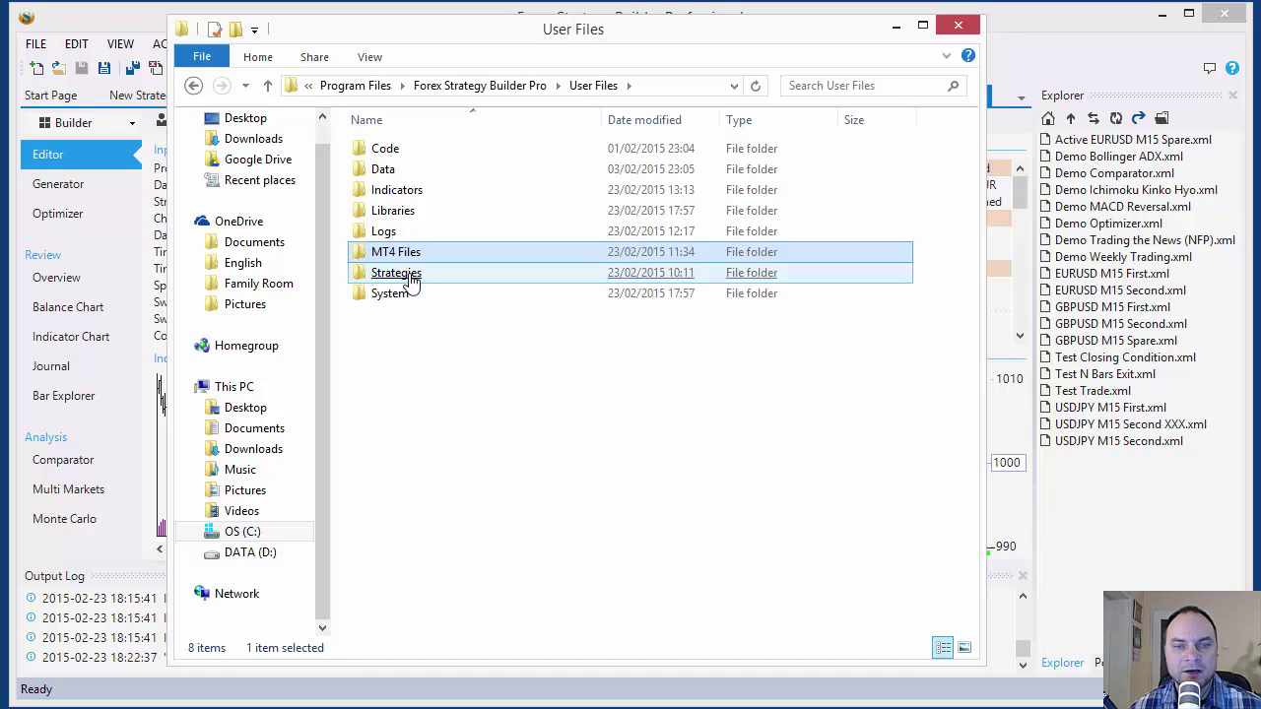
pyautogui.click(406, 295)
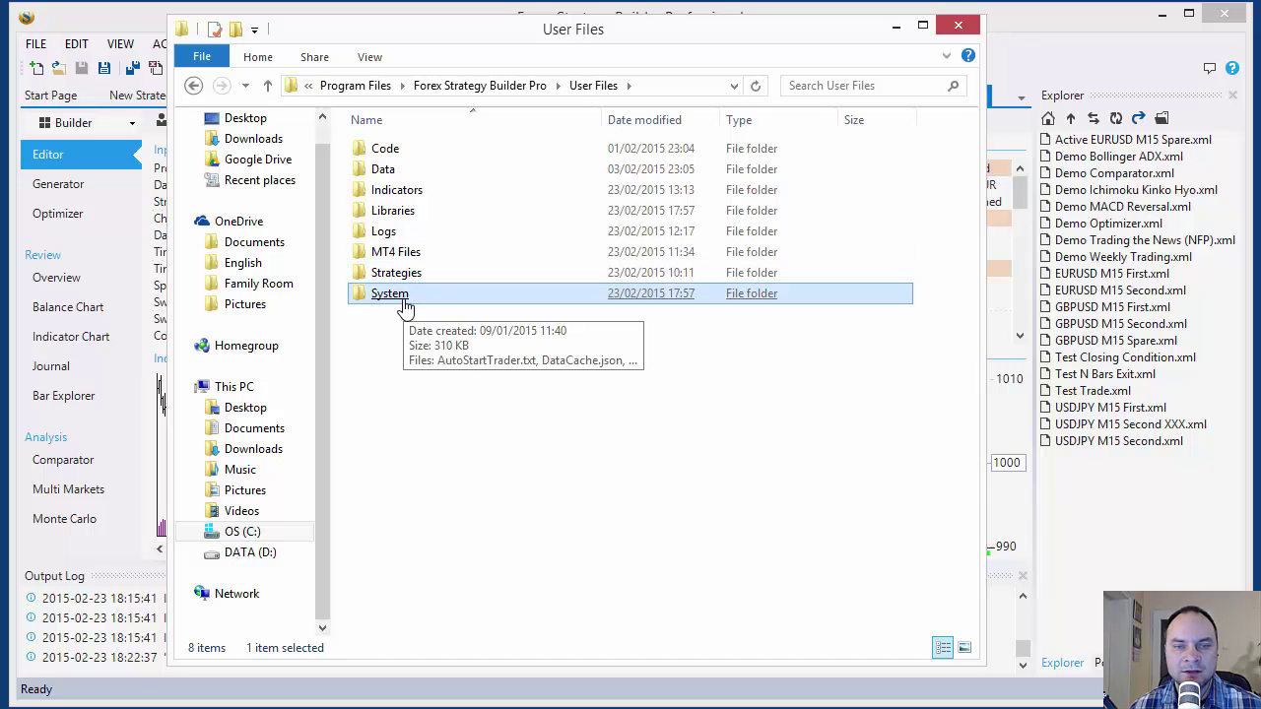
pyautogui.doubleClick(403, 275)
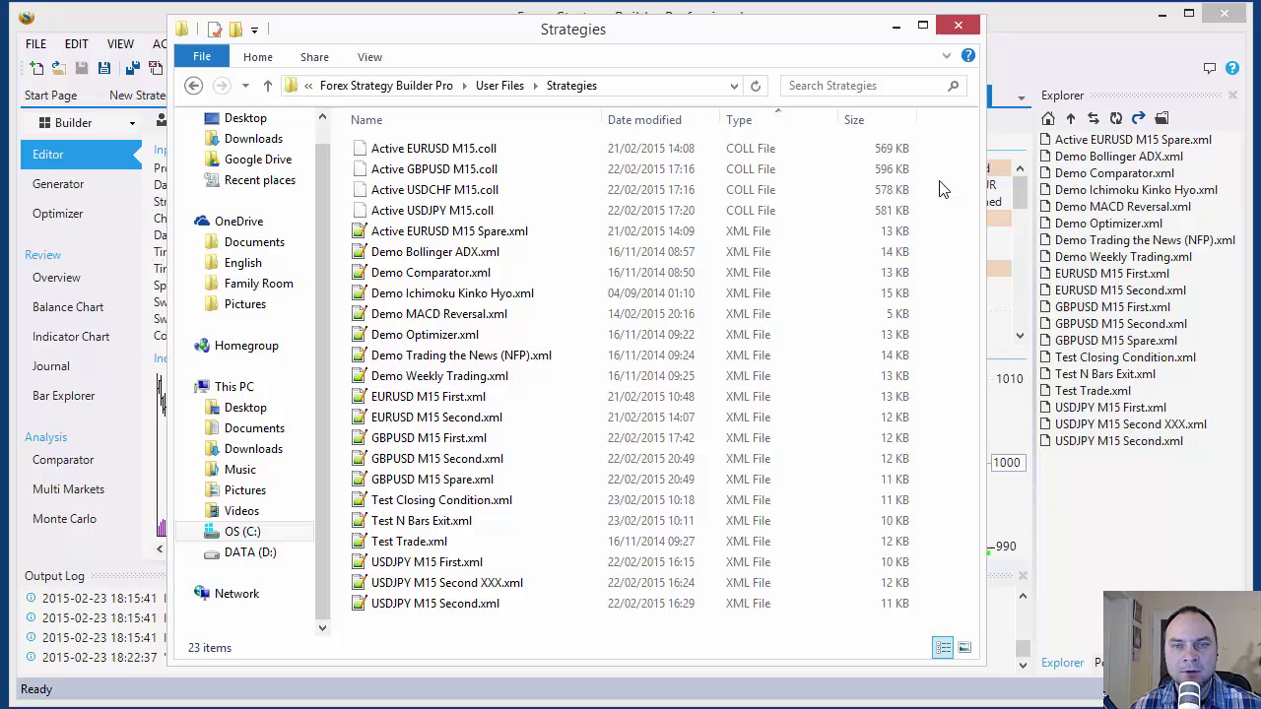
# Reveal the Strategies folder's full path, then close File Explorer
pyautogui.click(649, 85)
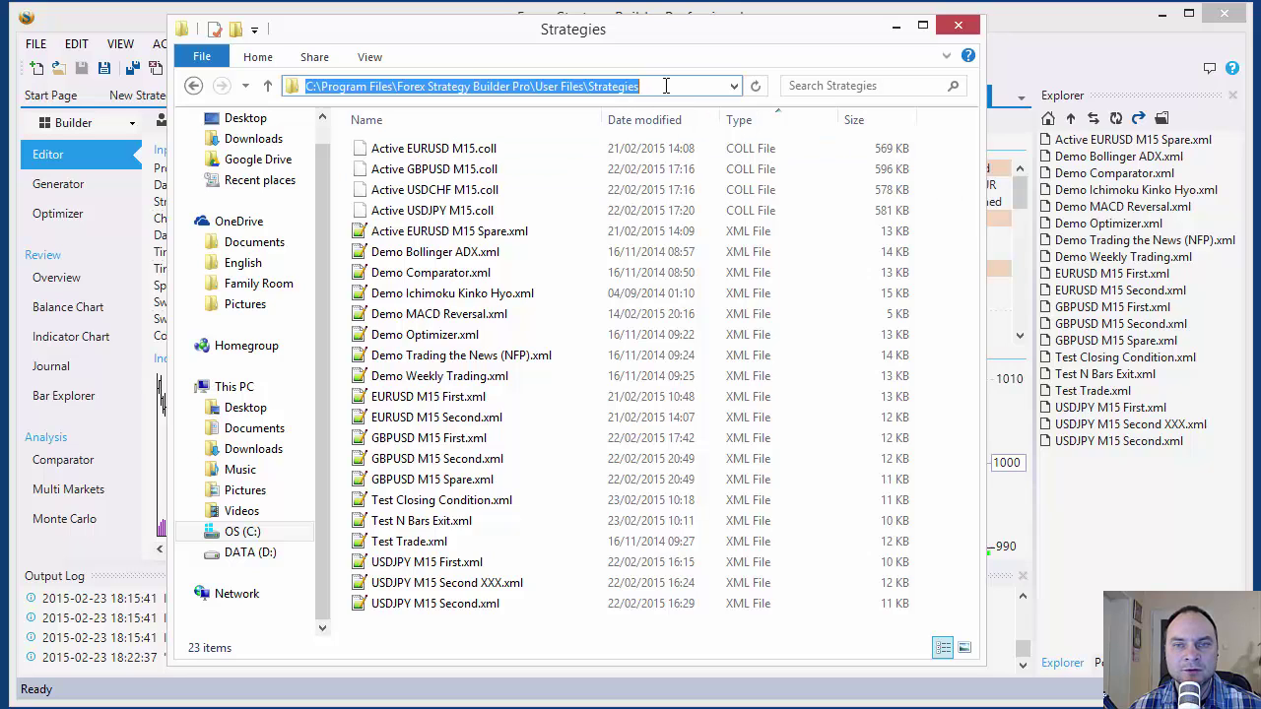
pyautogui.click(666, 86)
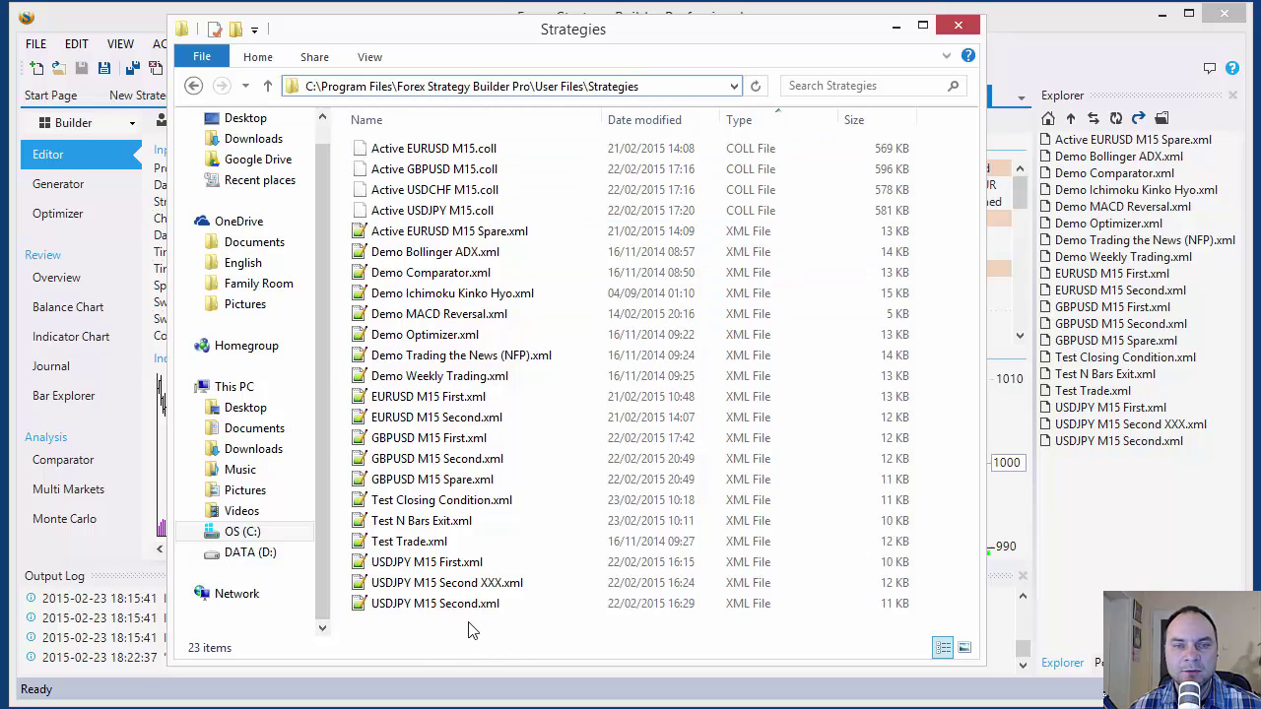
pyautogui.click(965, 29)
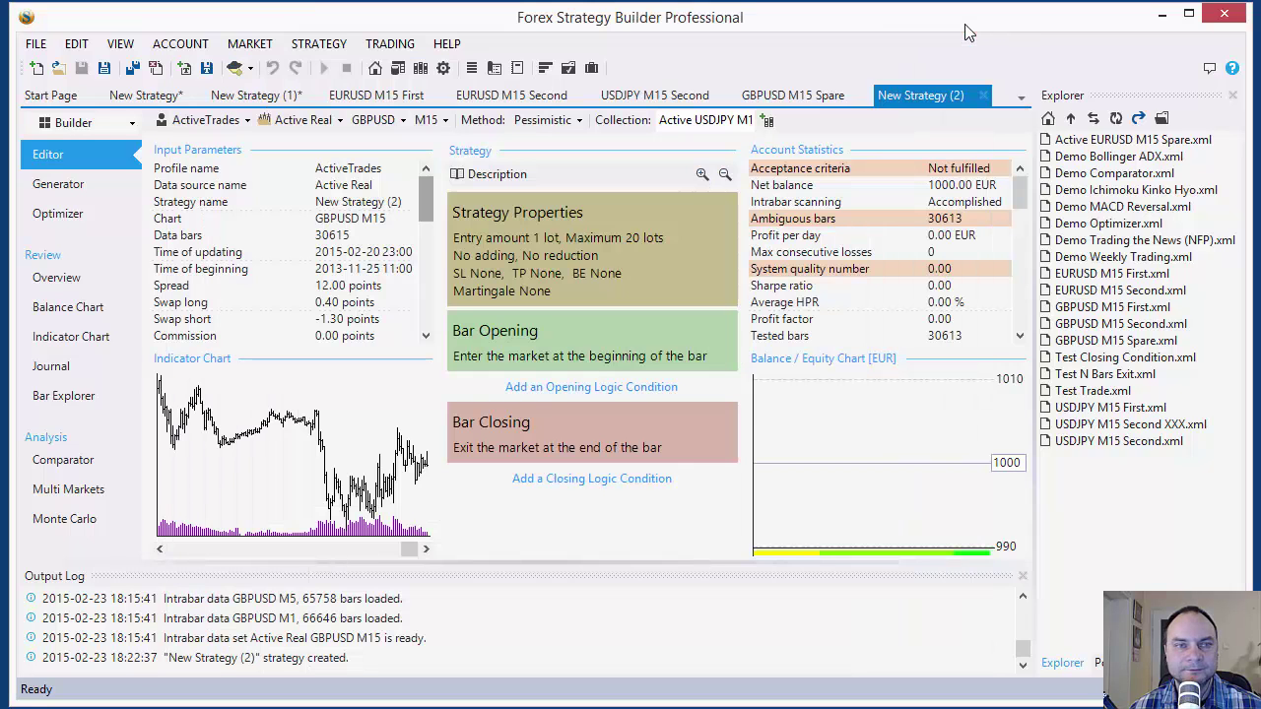
# Add an Alligator opening condition to New Strategy (1), then undo it
pyautogui.click(75, 45)
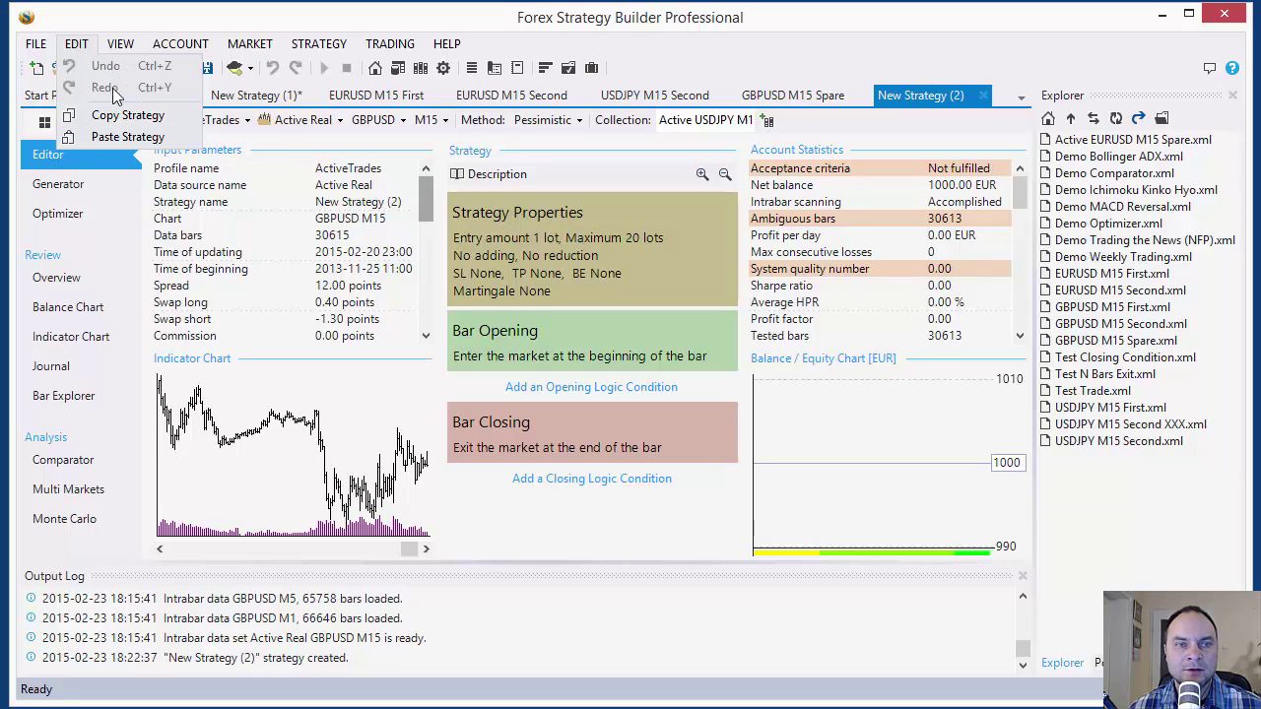
pyautogui.click(264, 16)
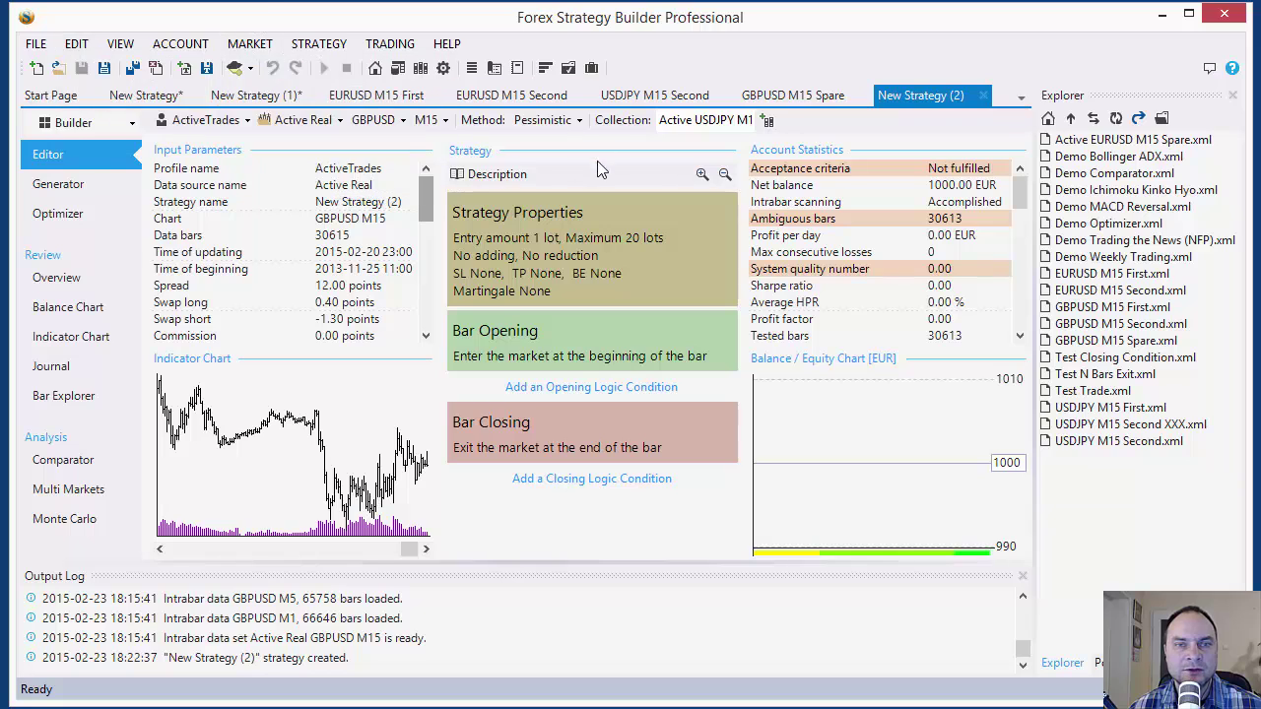
pyautogui.click(240, 98)
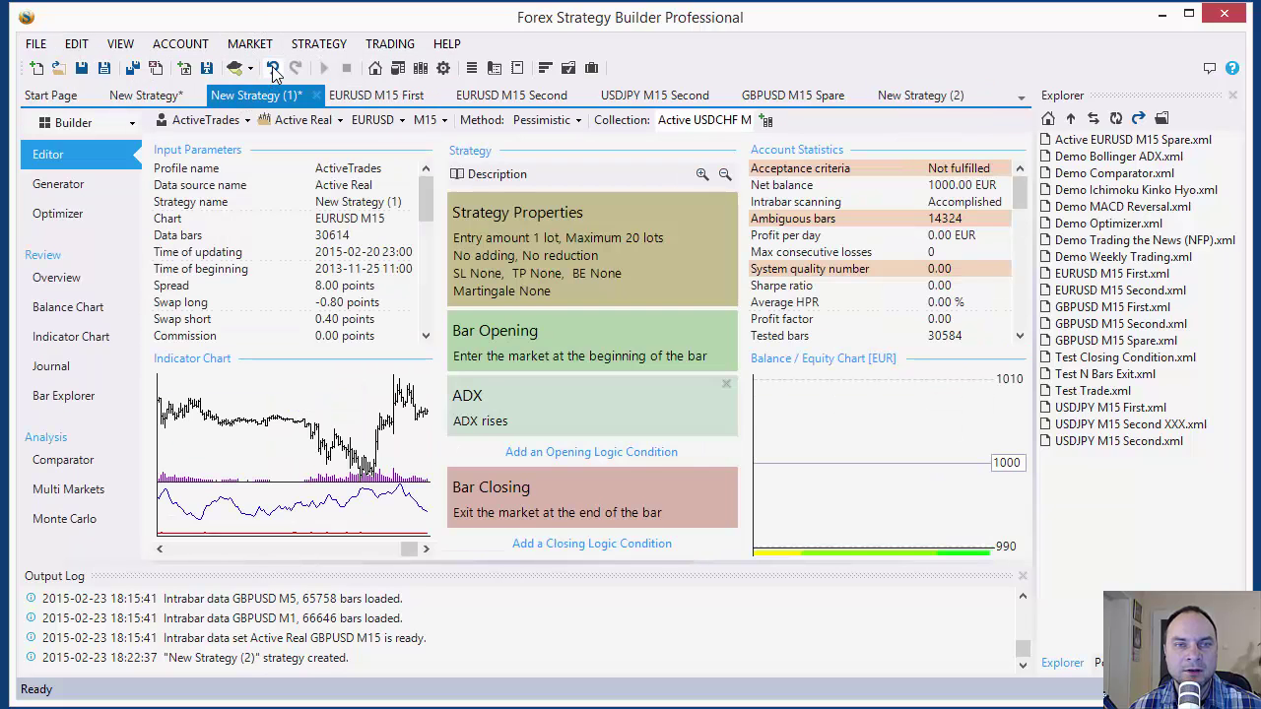
pyautogui.click(554, 453)
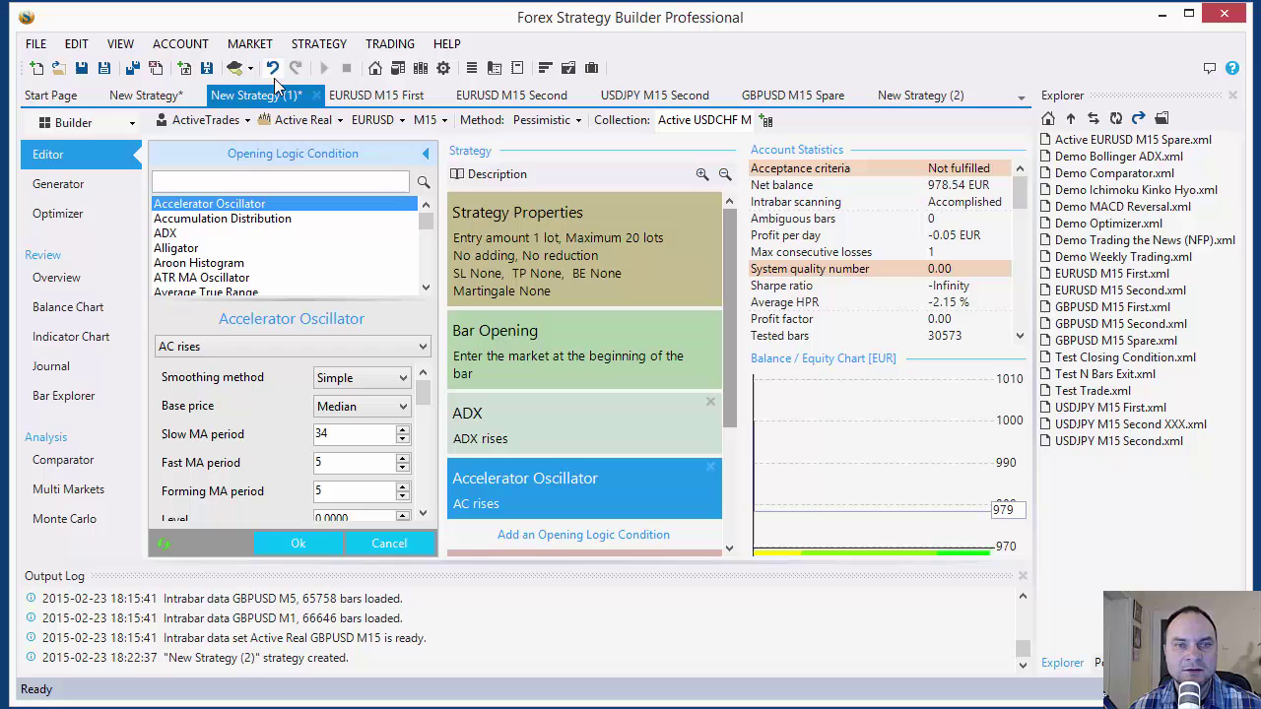
pyautogui.click(253, 249)
pyautogui.click(298, 542)
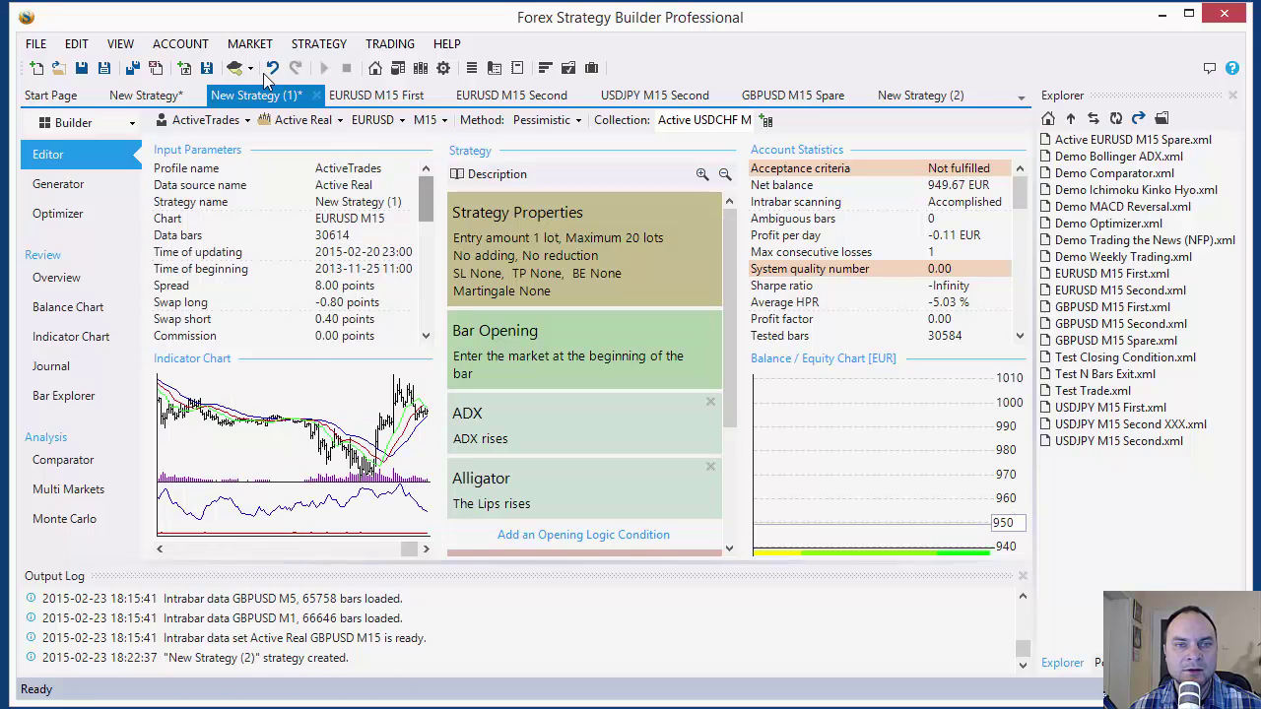
pyautogui.click(273, 75)
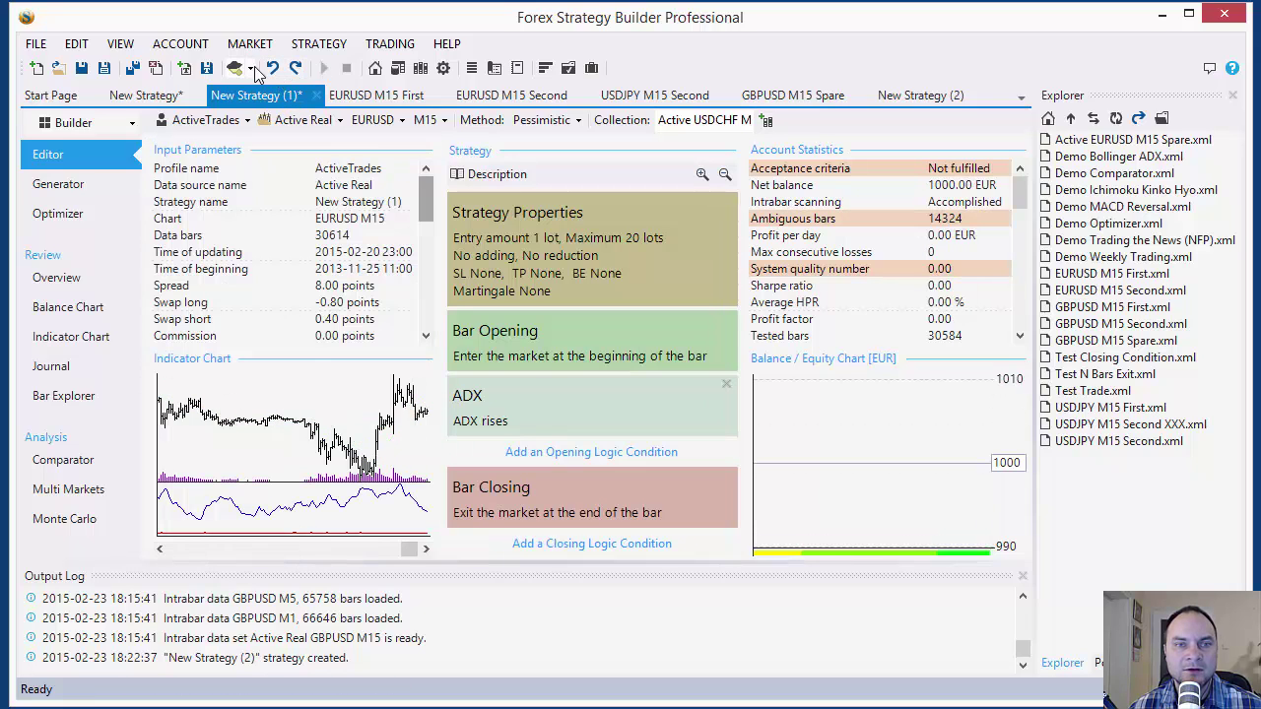
pyautogui.click(76, 44)
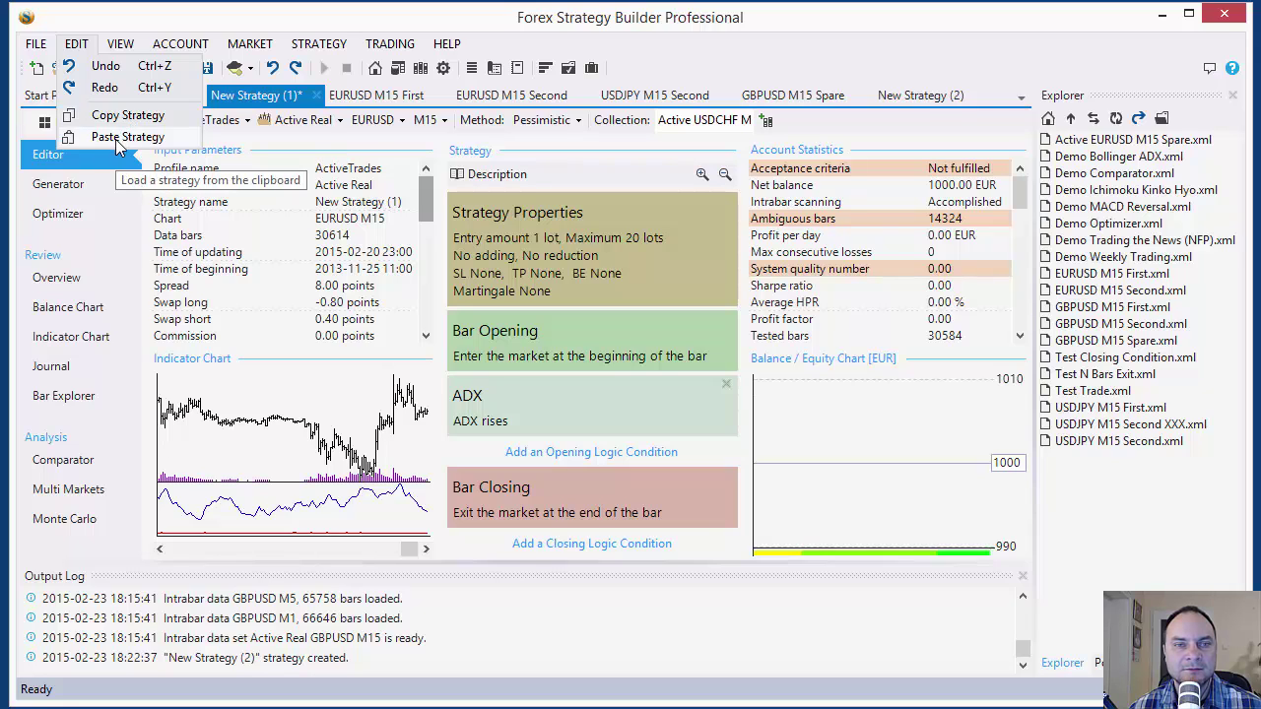
# Browse the View and Market menus without choosing anything
pyautogui.click(120, 46)
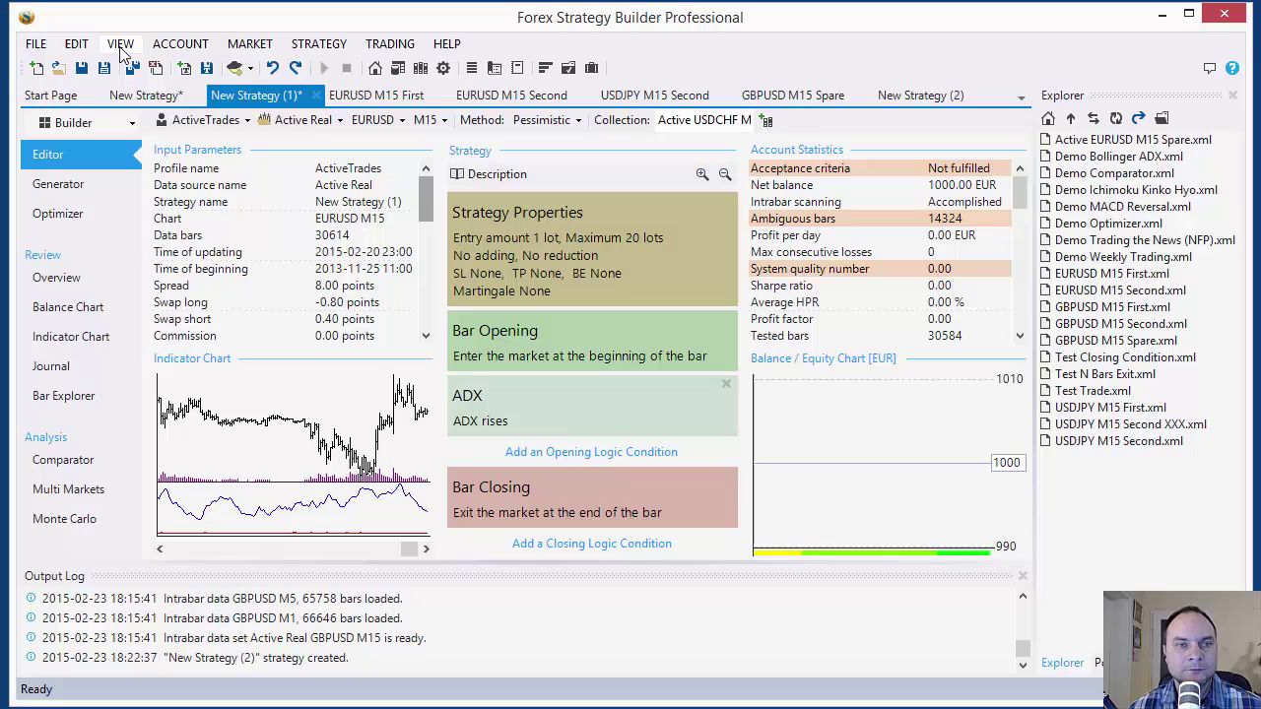
pyautogui.click(120, 45)
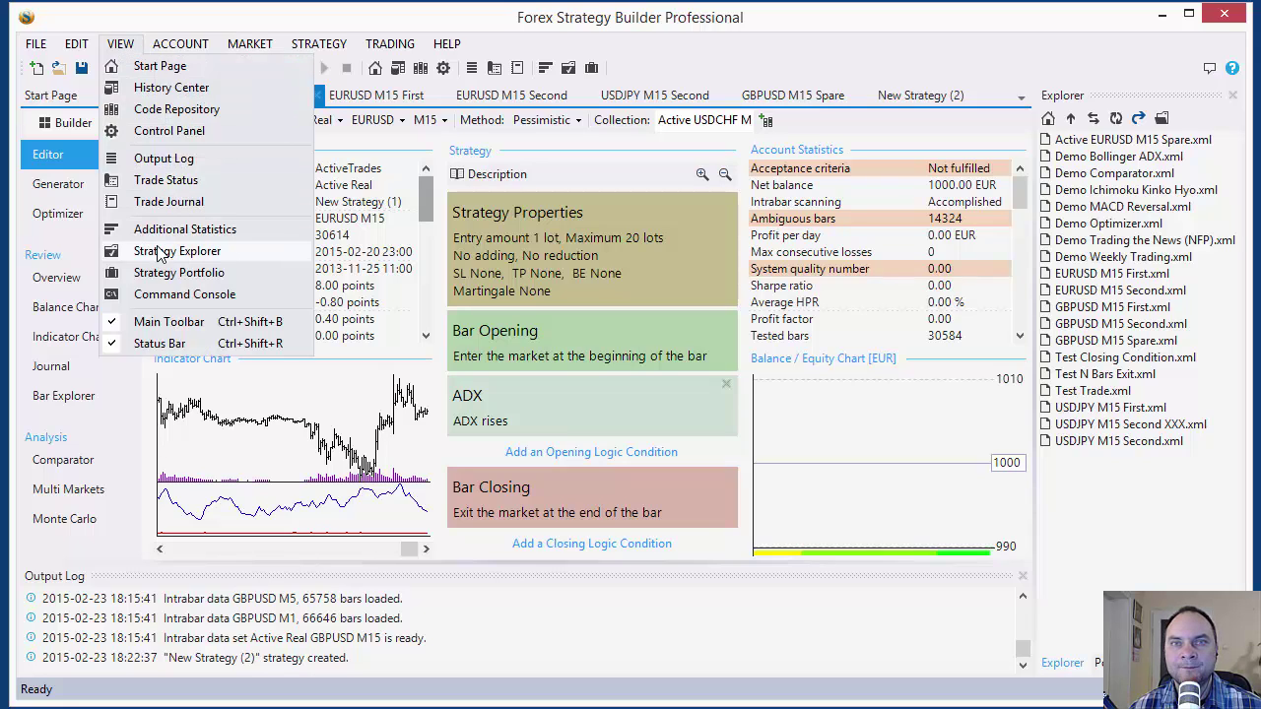
pyautogui.click(285, 11)
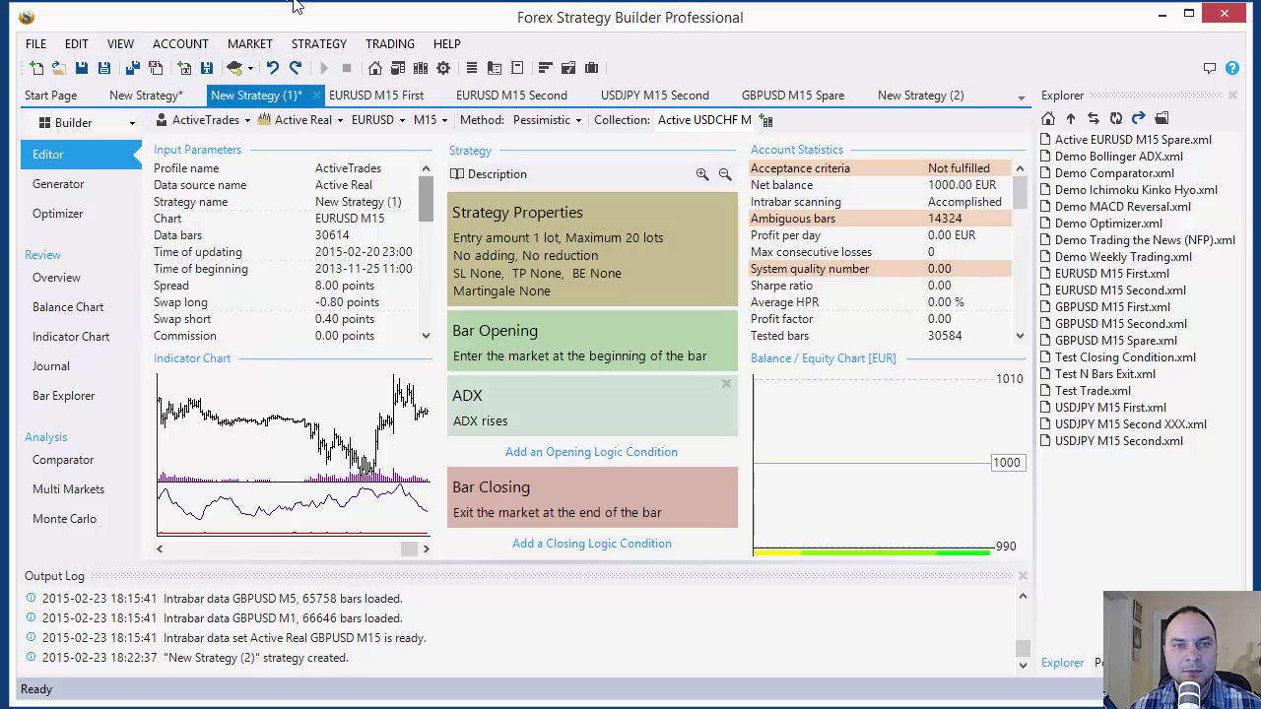
pyautogui.click(249, 43)
pyautogui.click(498, 28)
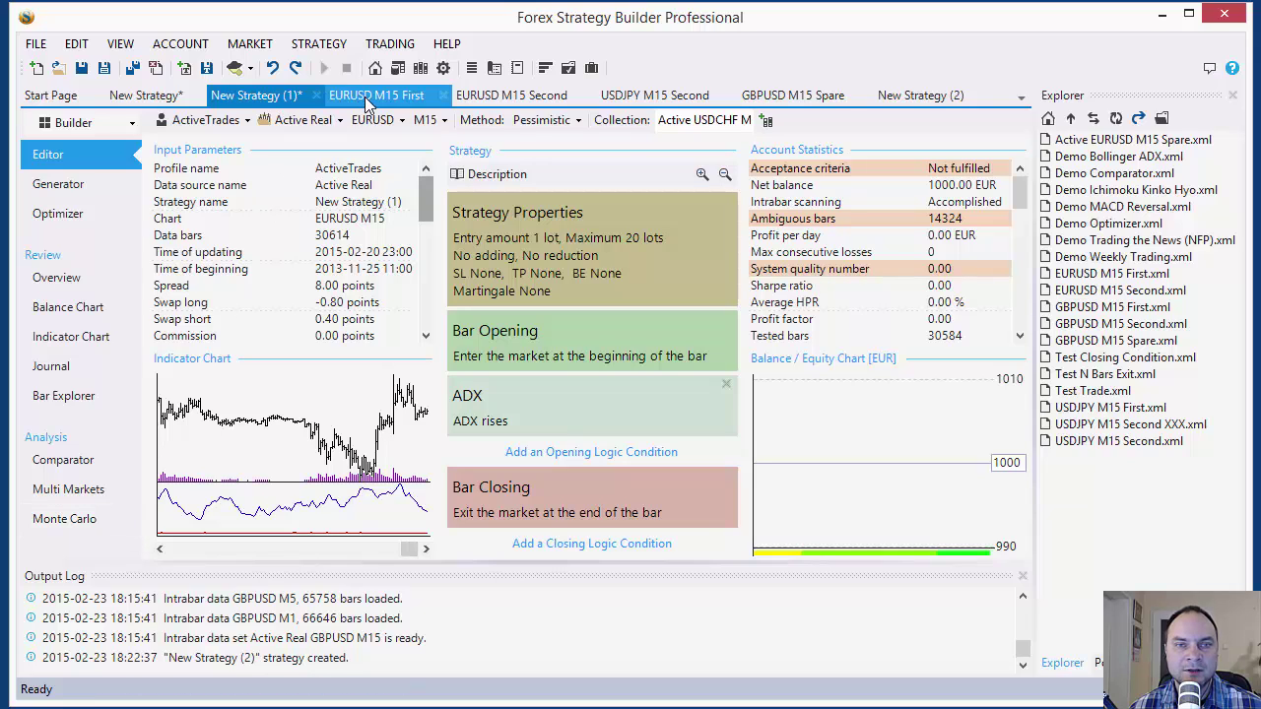
# Open the History Center and switch between Intrabar Stats and Data Statistics
pyautogui.click(120, 46)
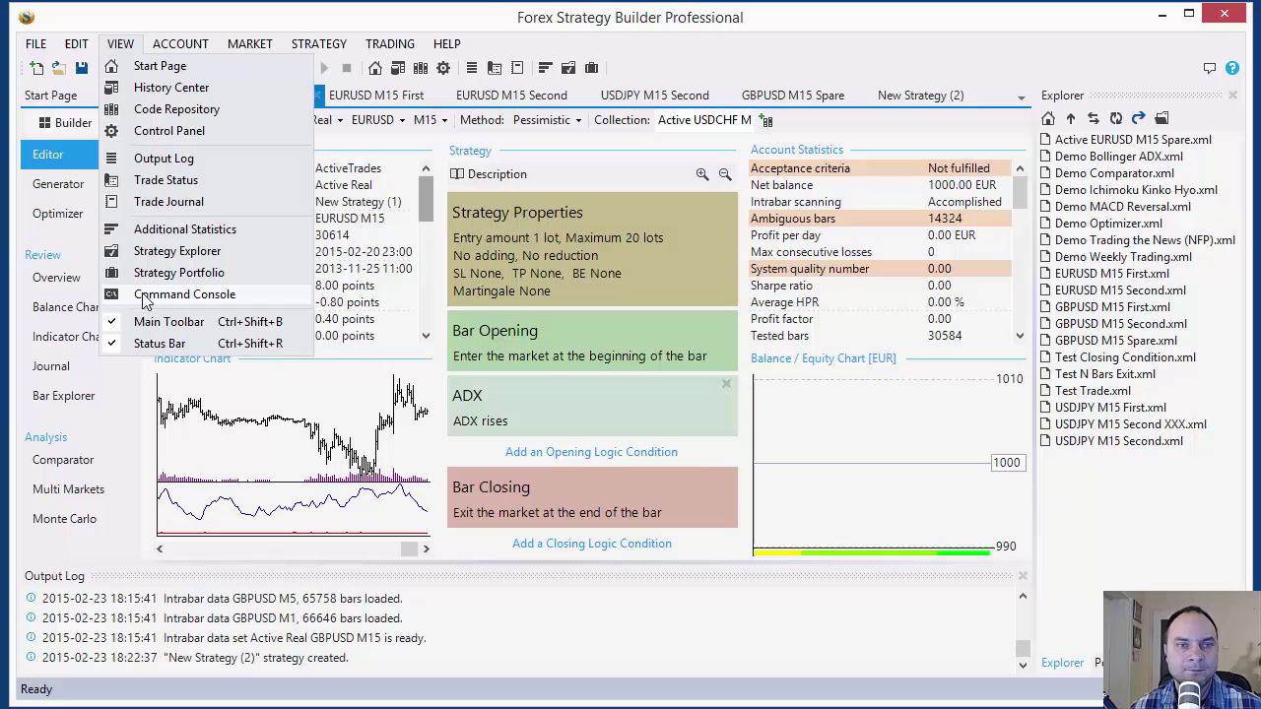
pyautogui.click(175, 89)
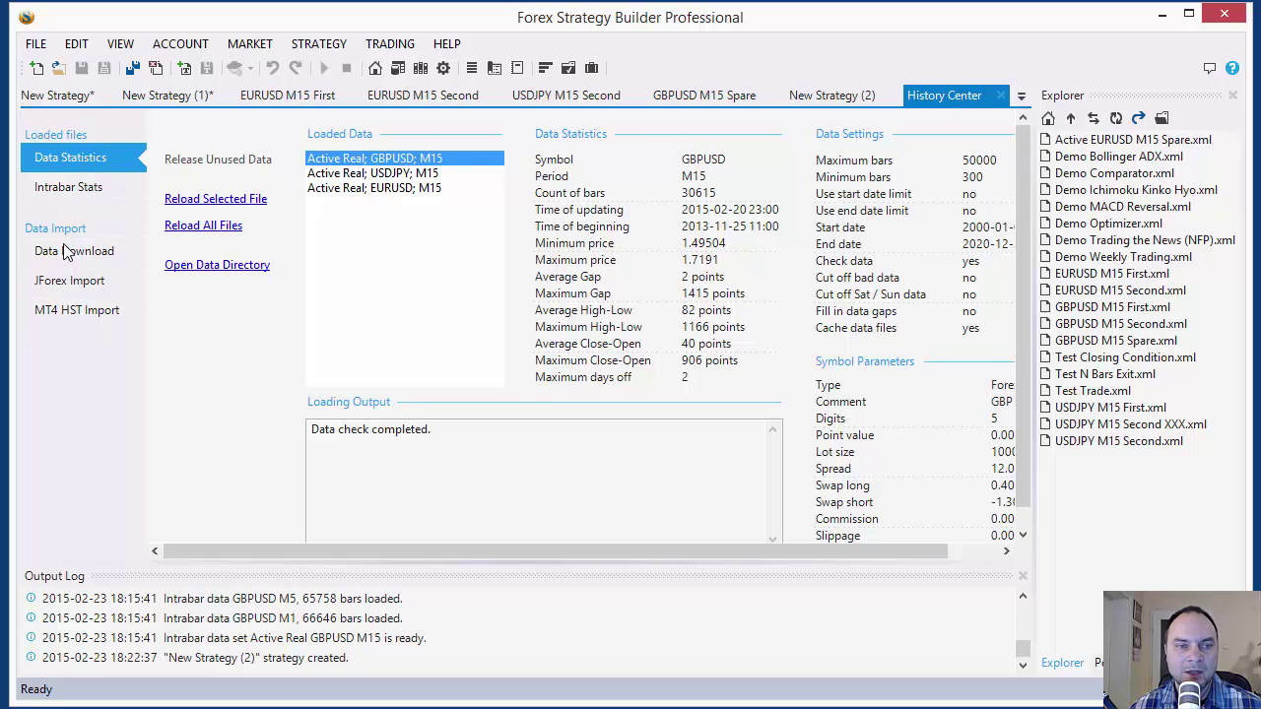
pyautogui.click(81, 189)
pyautogui.click(78, 158)
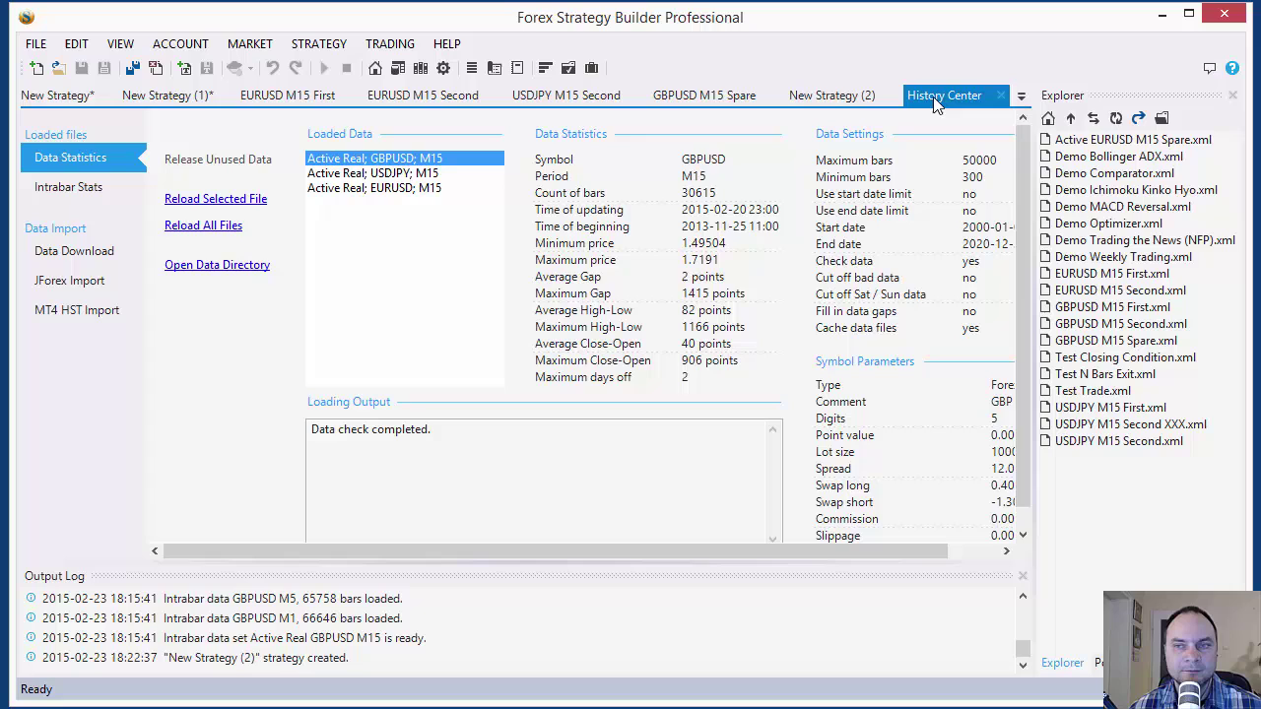
# Close the History Center and hide the status bar and main toolbar
pyautogui.click(1001, 96)
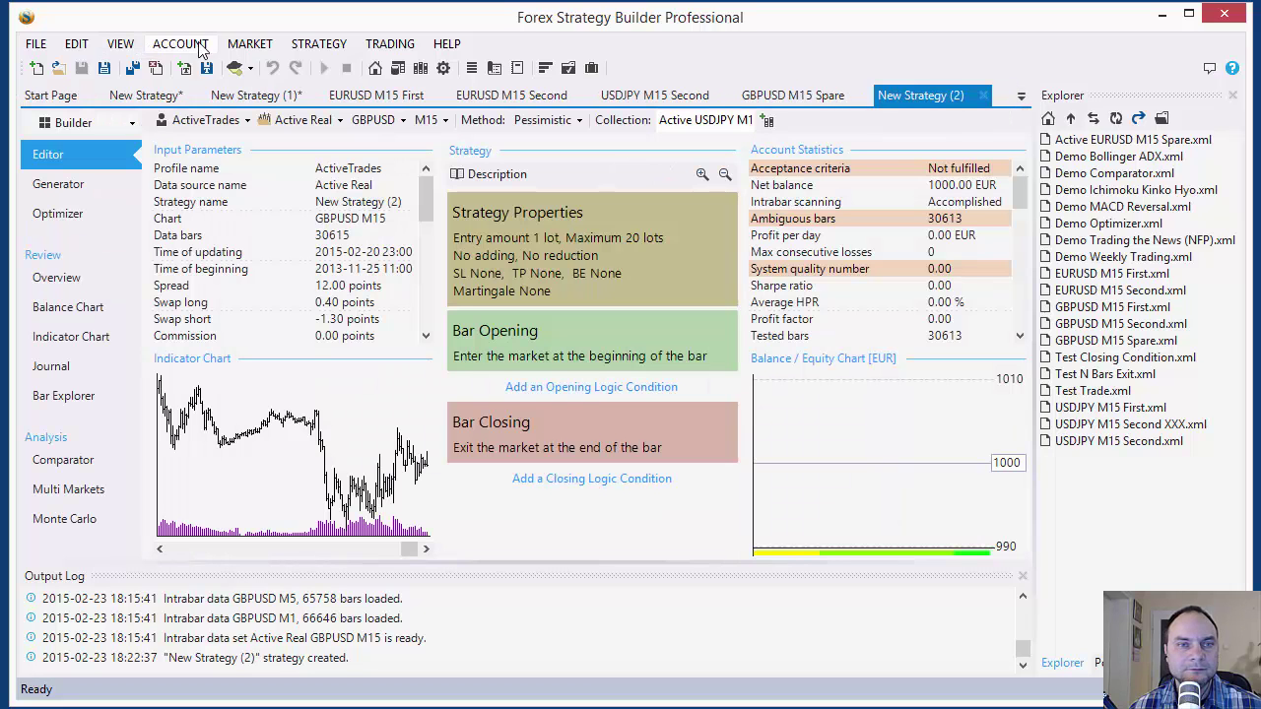
pyautogui.click(121, 44)
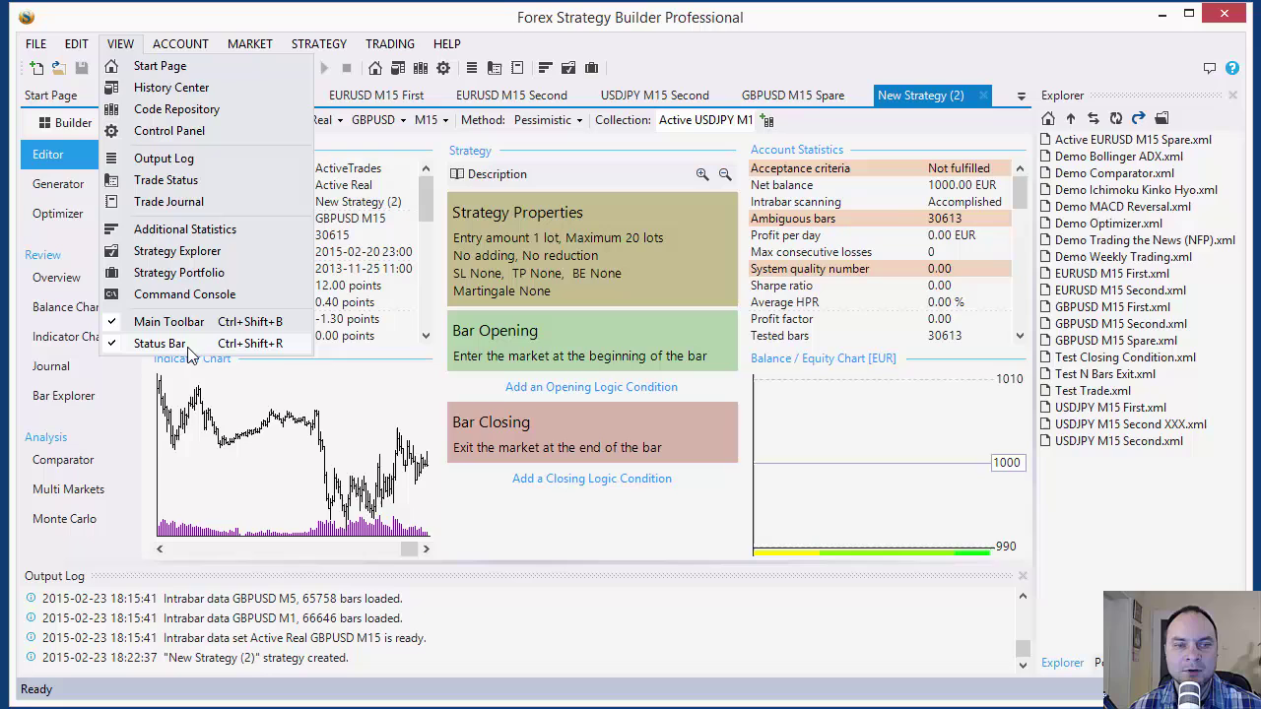
pyautogui.click(117, 342)
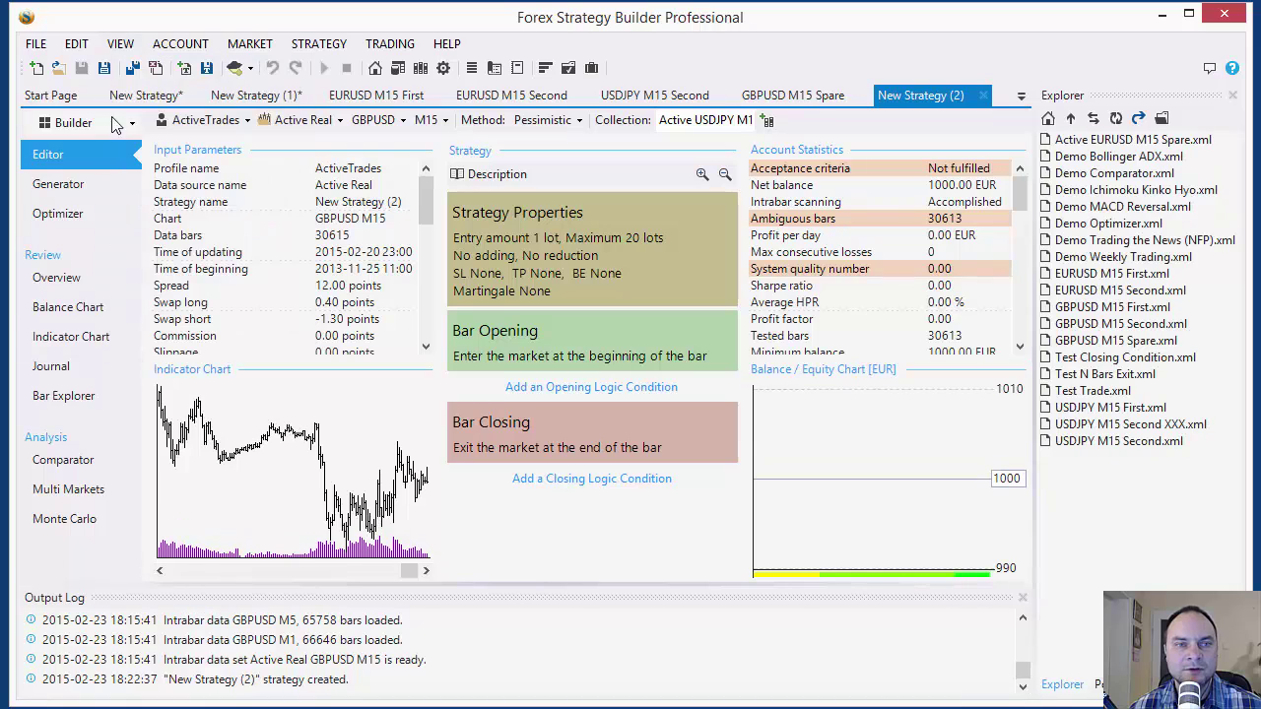
pyautogui.click(119, 43)
pyautogui.click(138, 320)
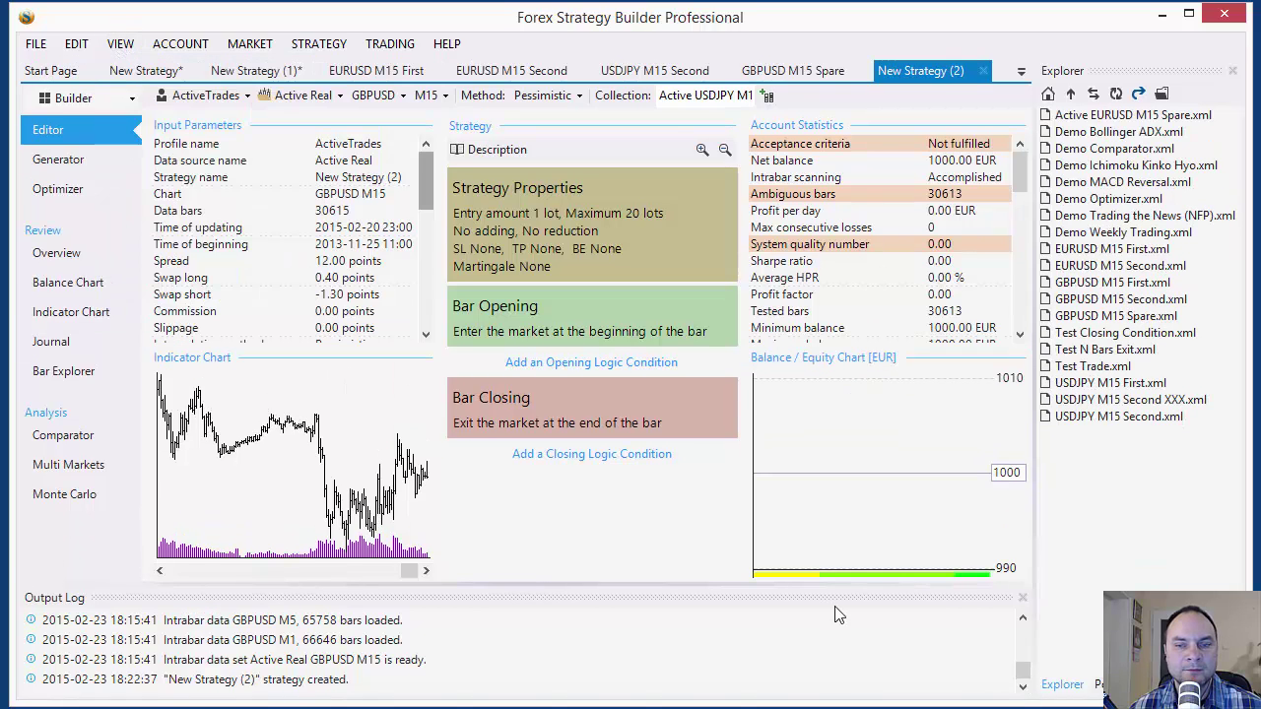
# Close the Output Log, Explorer and Portfolio panels and switch to New Strategy (1)
pyautogui.click(1023, 598)
pyautogui.click(1232, 72)
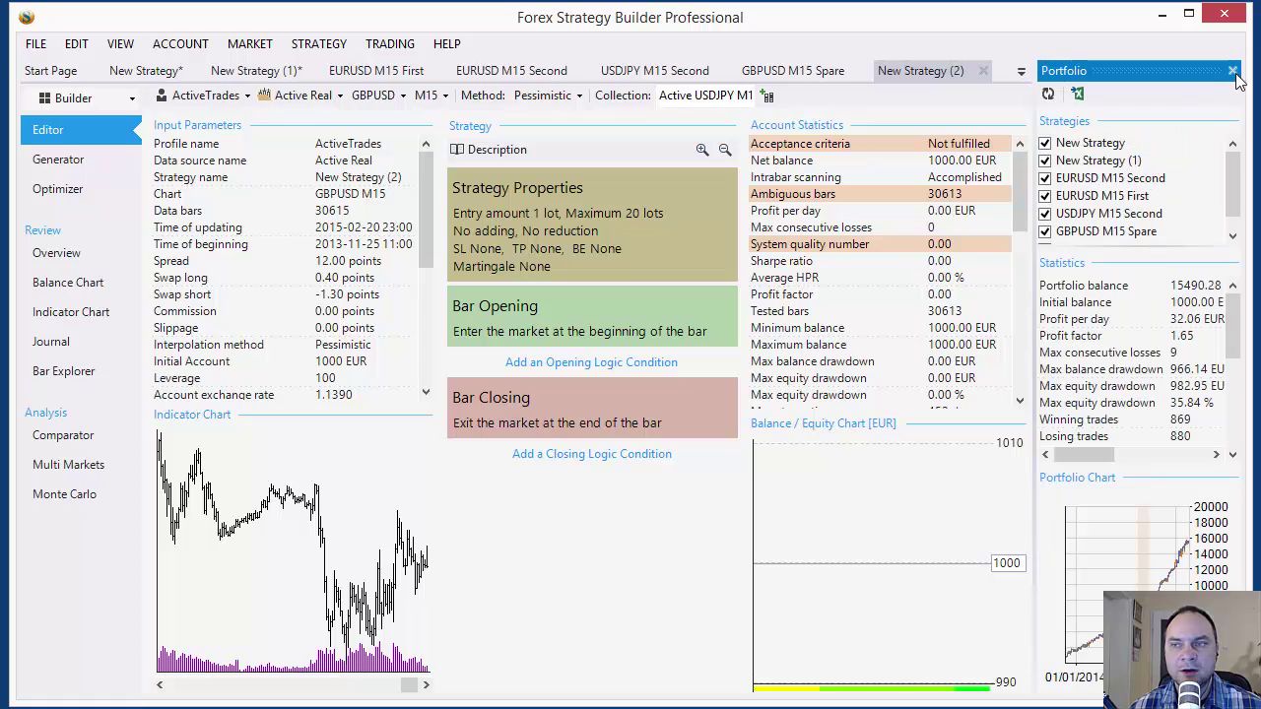
pyautogui.click(1233, 71)
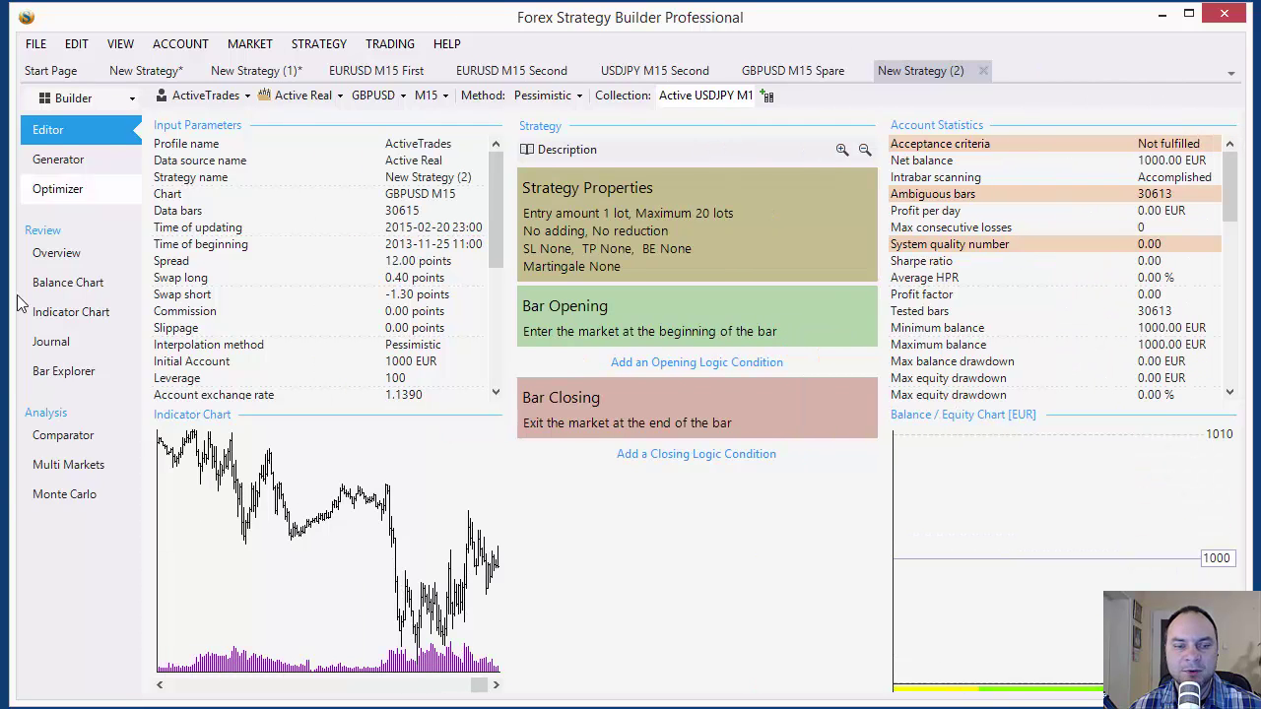
pyautogui.click(695, 667)
pyautogui.click(254, 77)
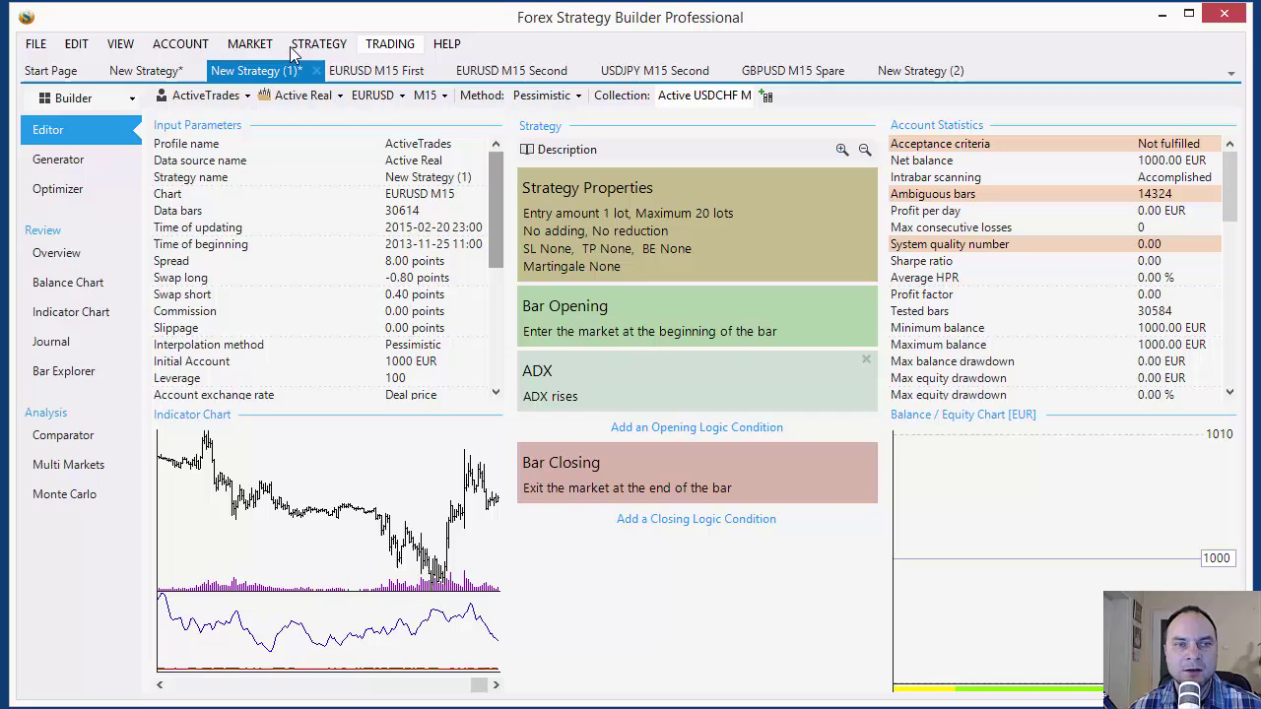
# Restore the main toolbar and status bar from the View menu
pyautogui.click(120, 43)
pyautogui.click(187, 321)
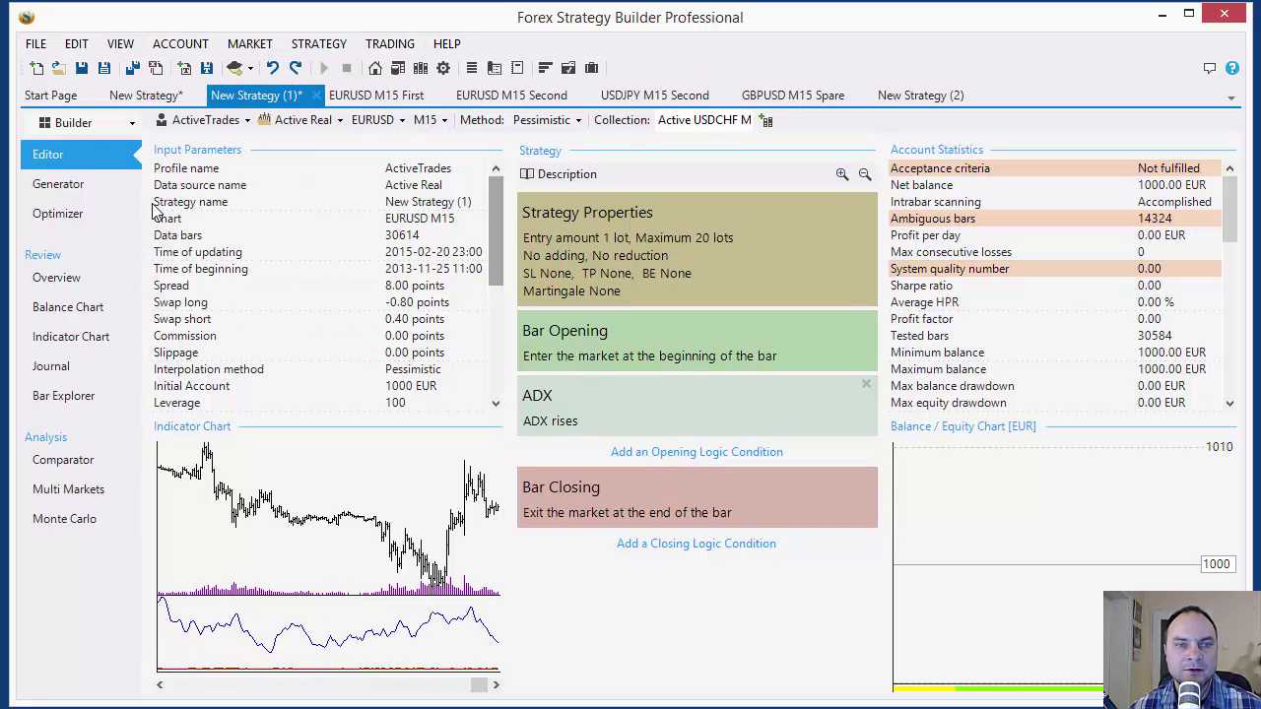
pyautogui.click(120, 43)
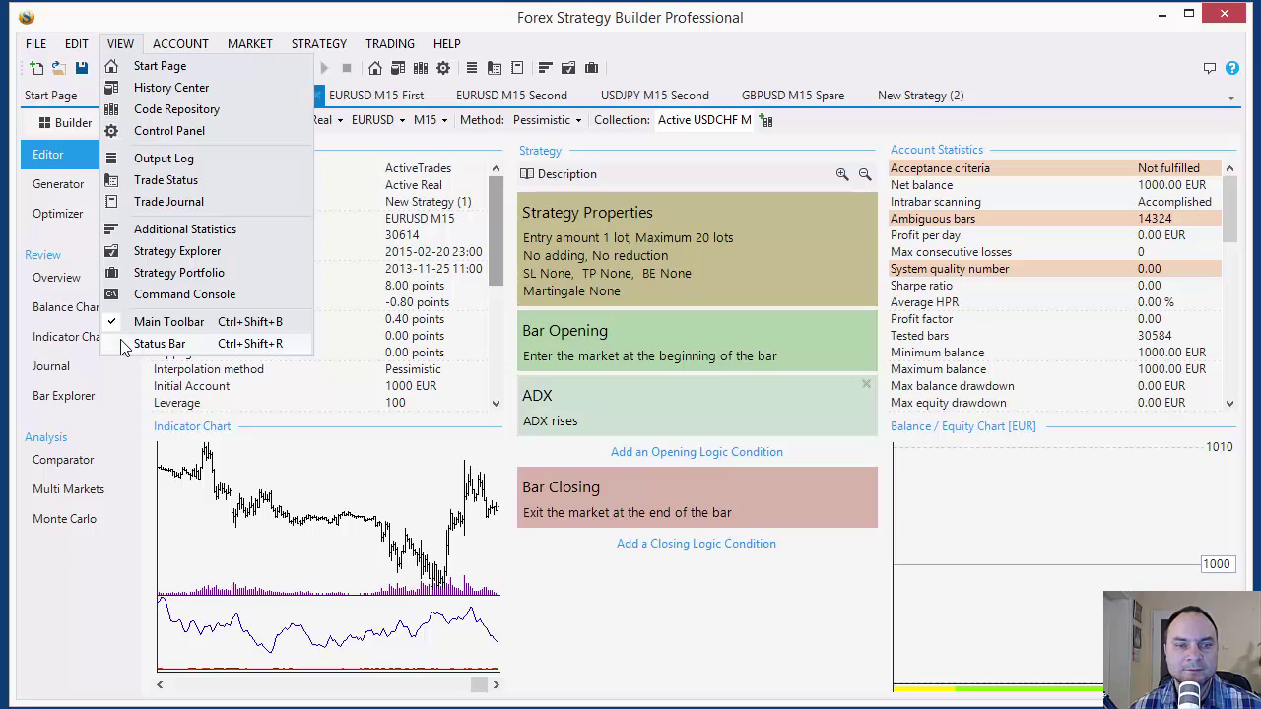
pyautogui.click(159, 343)
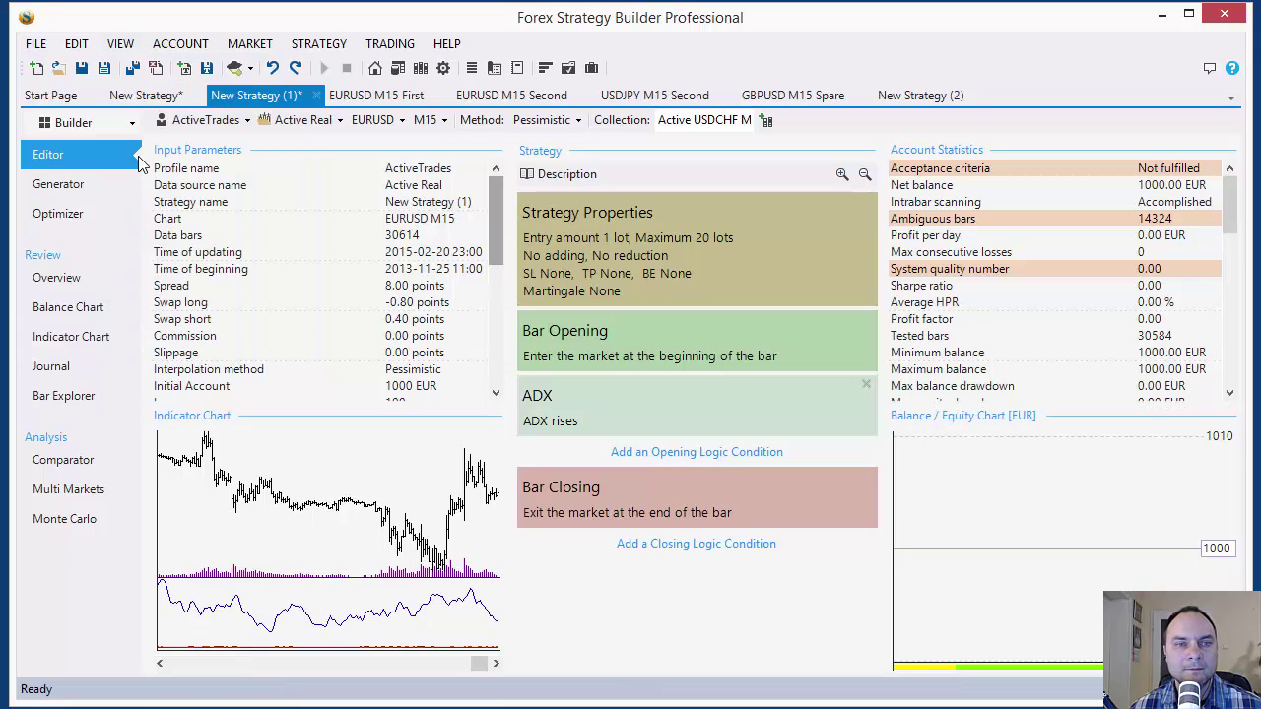
# Show the Control Panel's Account page with EUR currency, 1,000 balance and 1/100 leverage
pyautogui.click(186, 48)
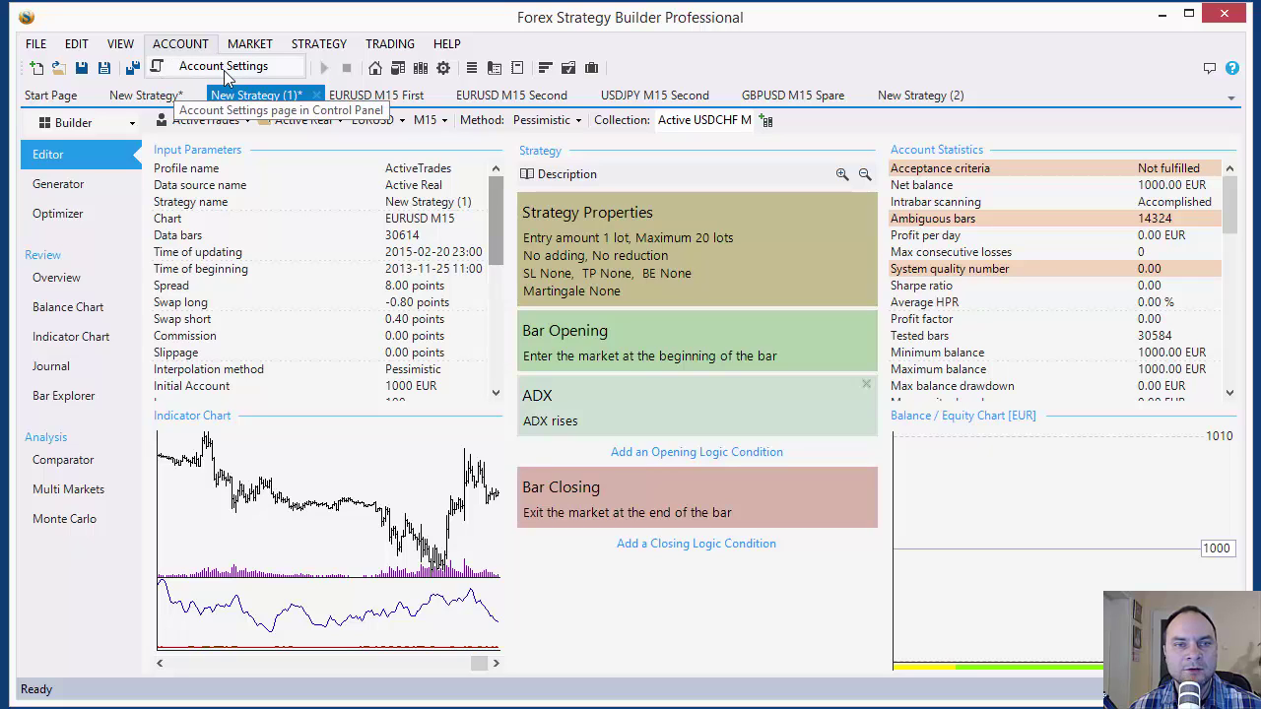
pyautogui.click(247, 71)
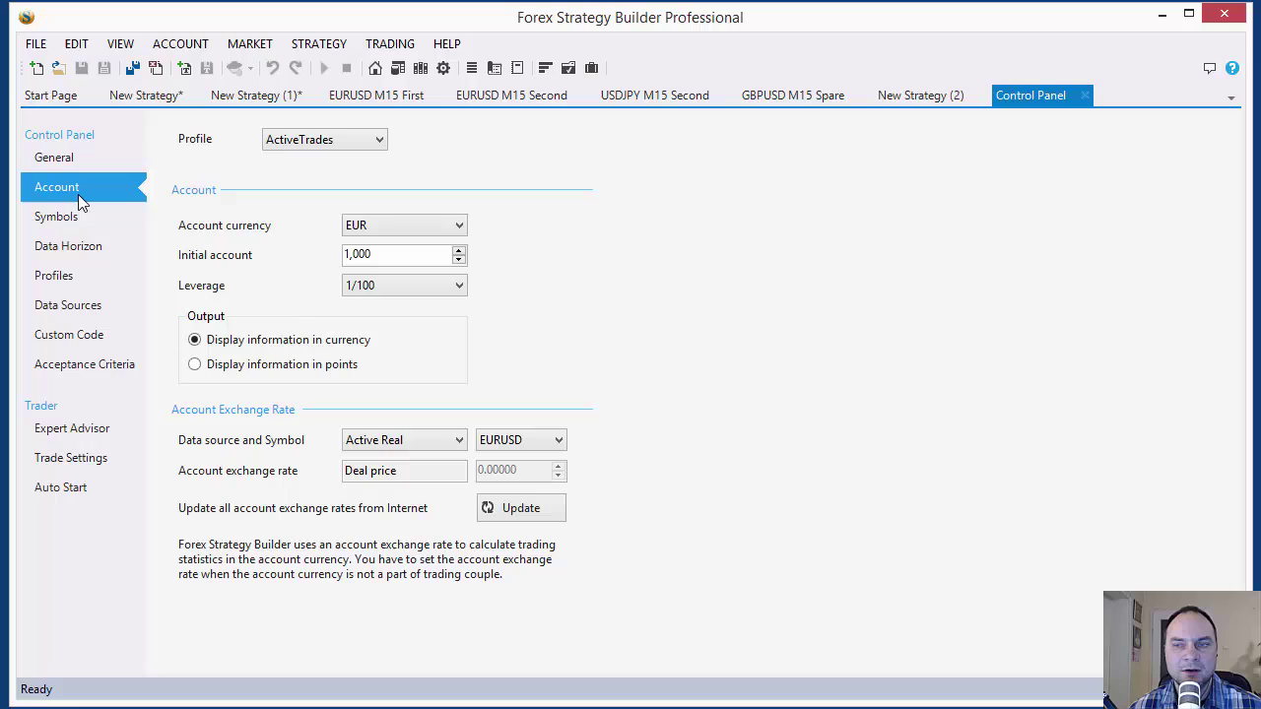
pyautogui.click(240, 46)
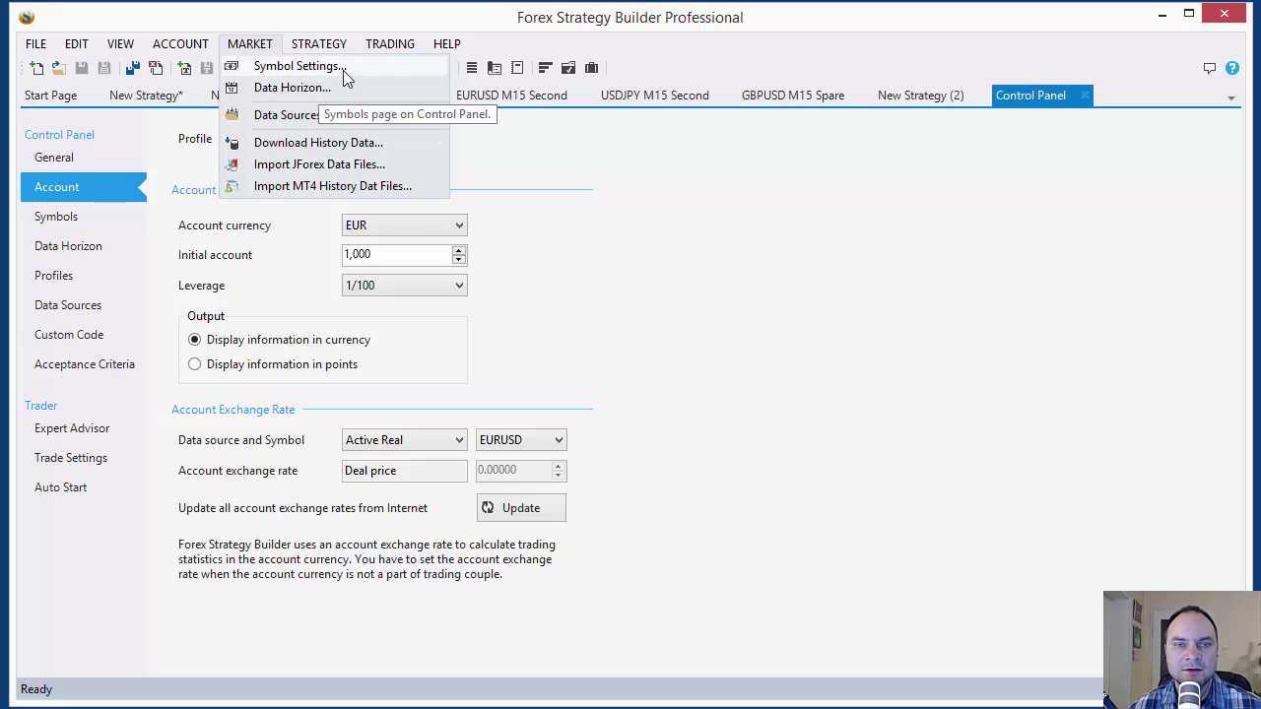
# View Data Horizon (50,000 bars, 100,000 intrabars) and the history download page, then close it
pyautogui.click(286, 89)
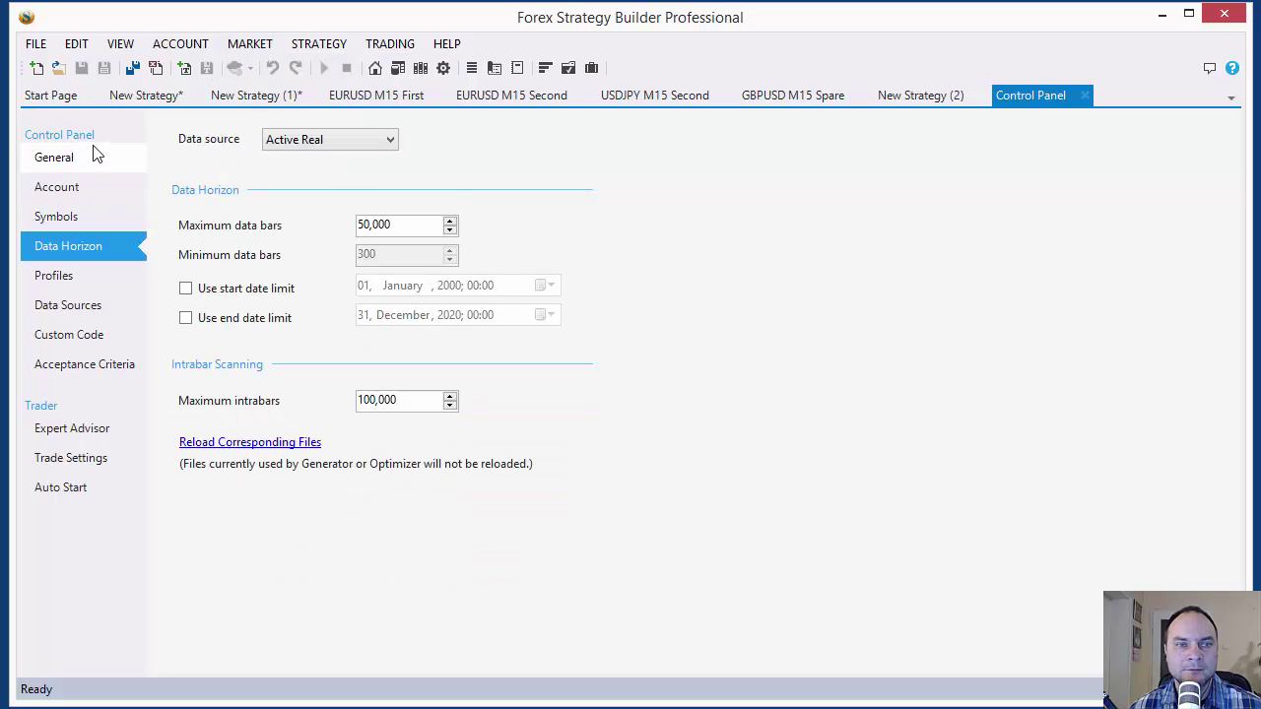
pyautogui.click(258, 47)
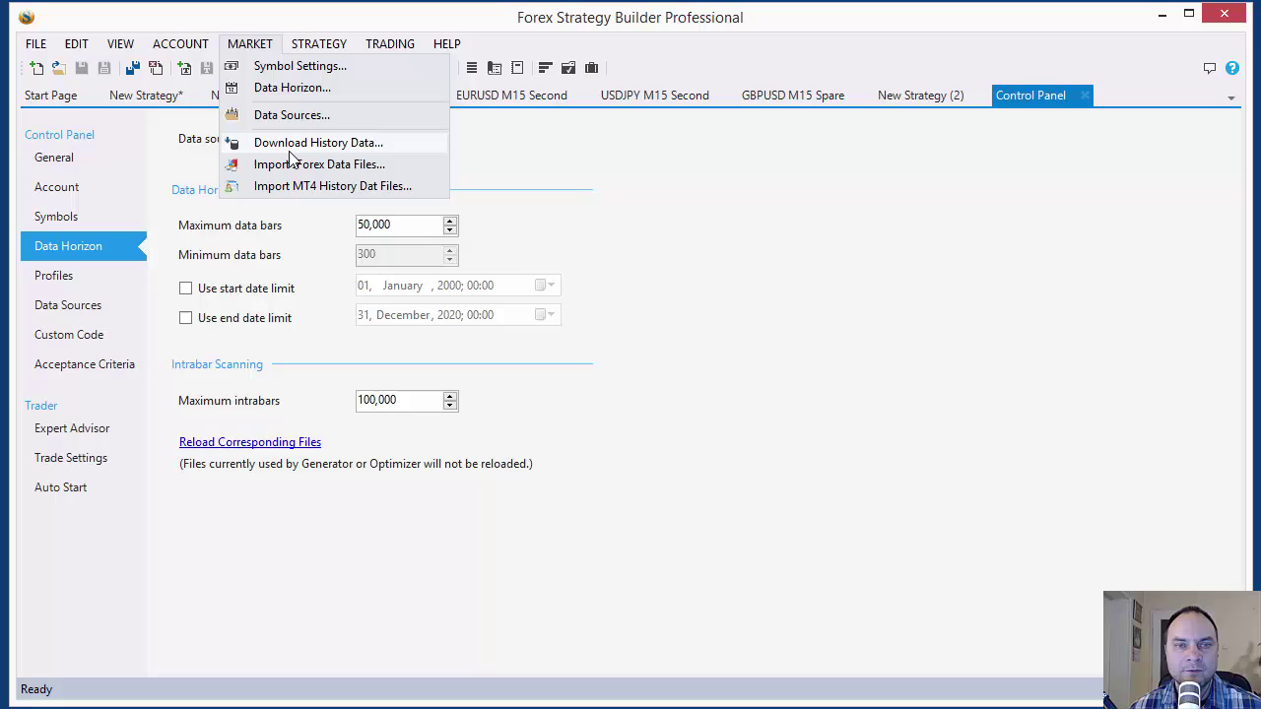
pyautogui.click(343, 144)
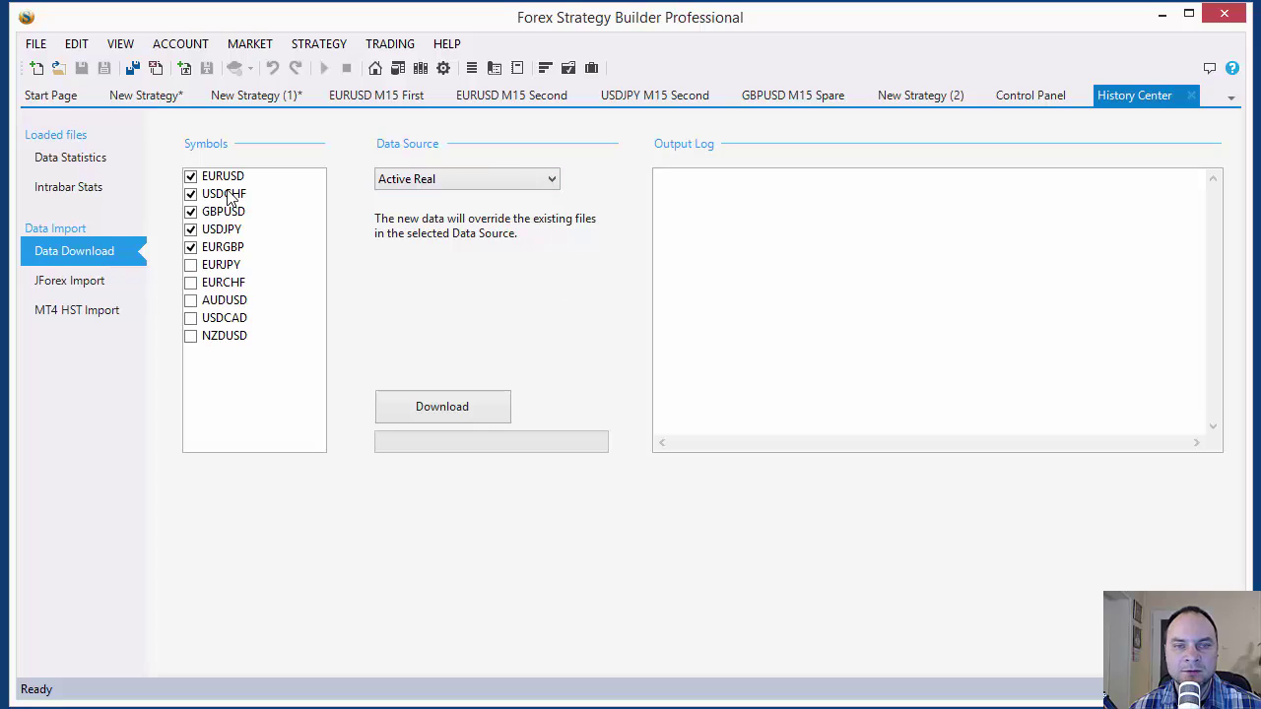
pyautogui.click(238, 376)
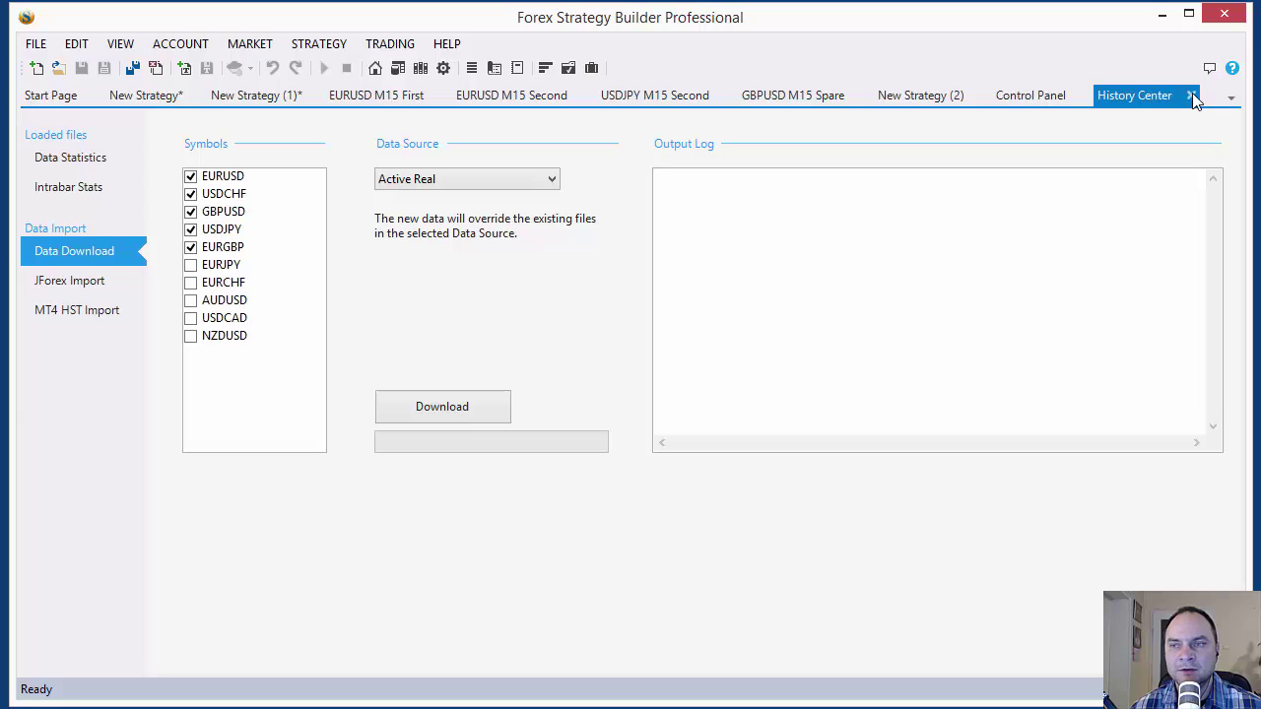
pyautogui.click(1192, 96)
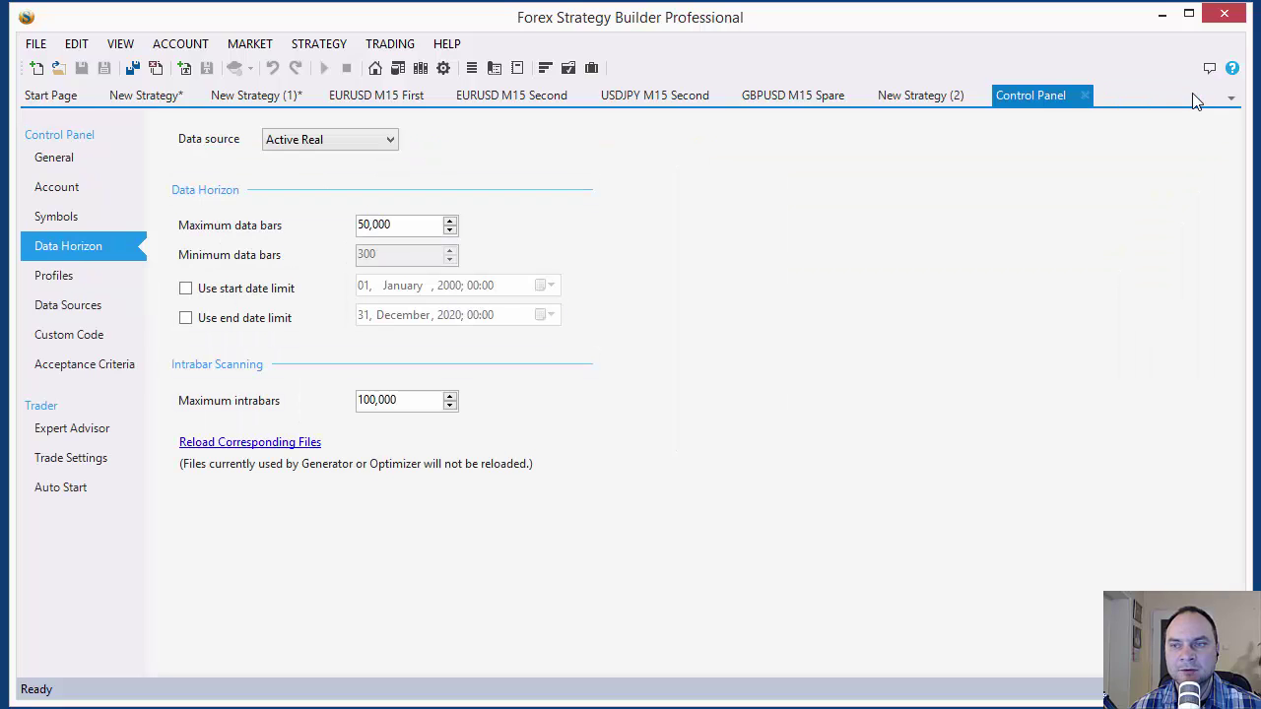
# Close the settings page and New Strategy (2), then recalculate GBPUSD M15 Spare
pyautogui.middleClick(1030, 98)
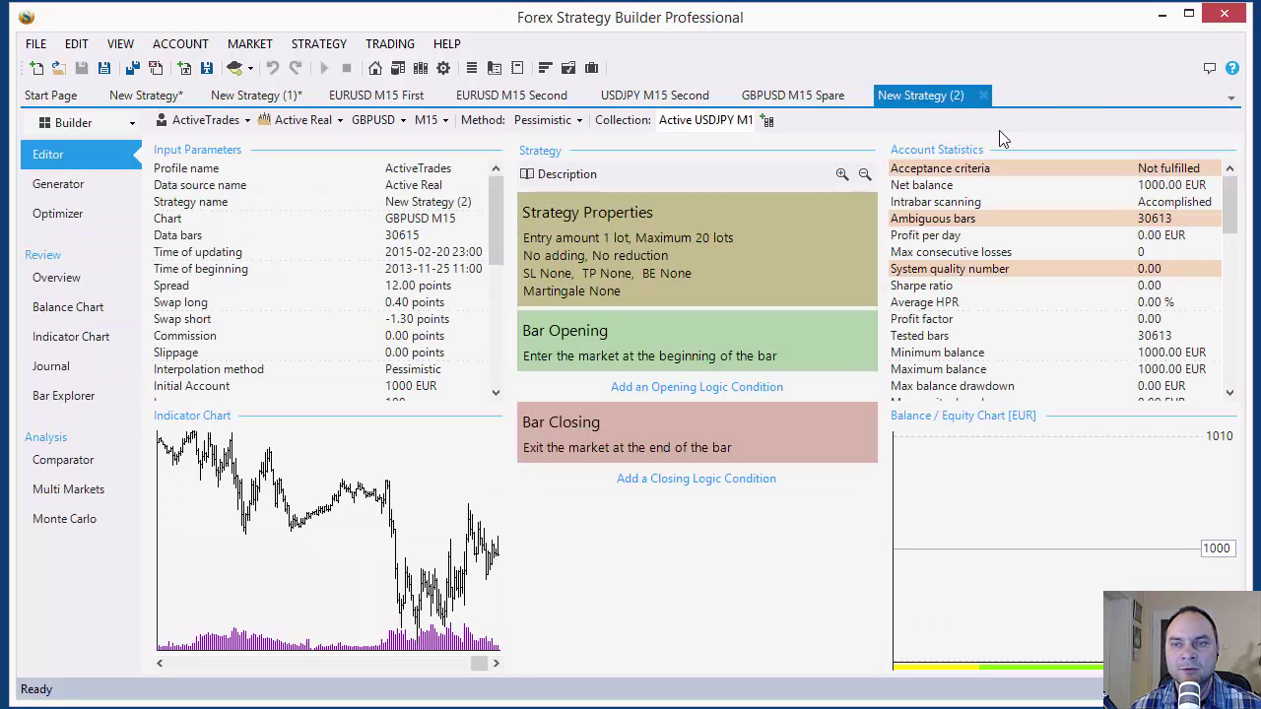
pyautogui.middleClick(911, 98)
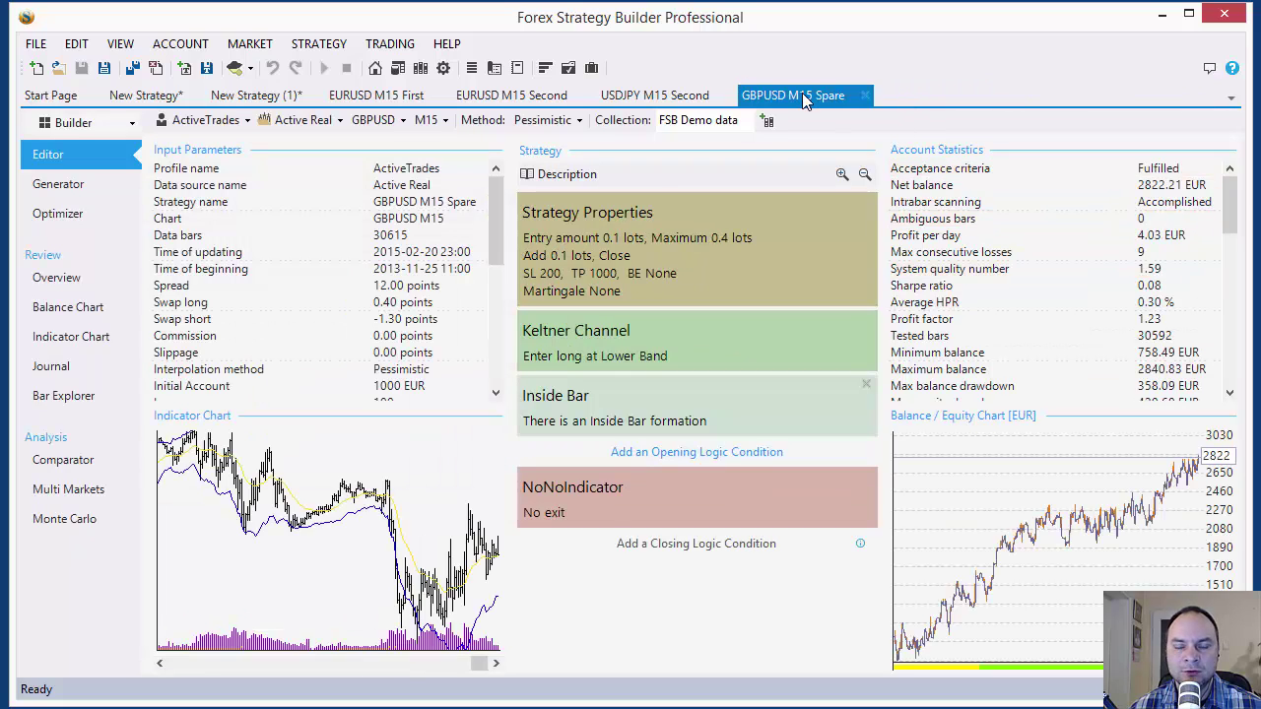
pyautogui.click(258, 47)
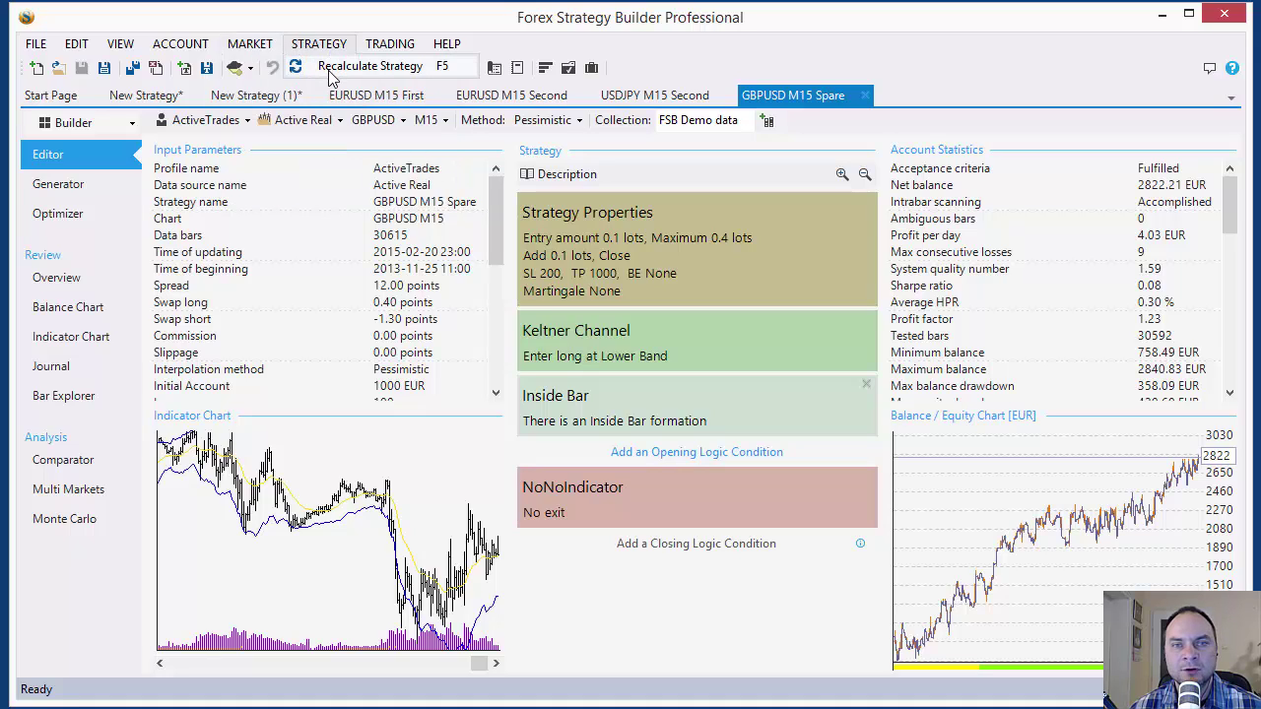
pyautogui.click(436, 78)
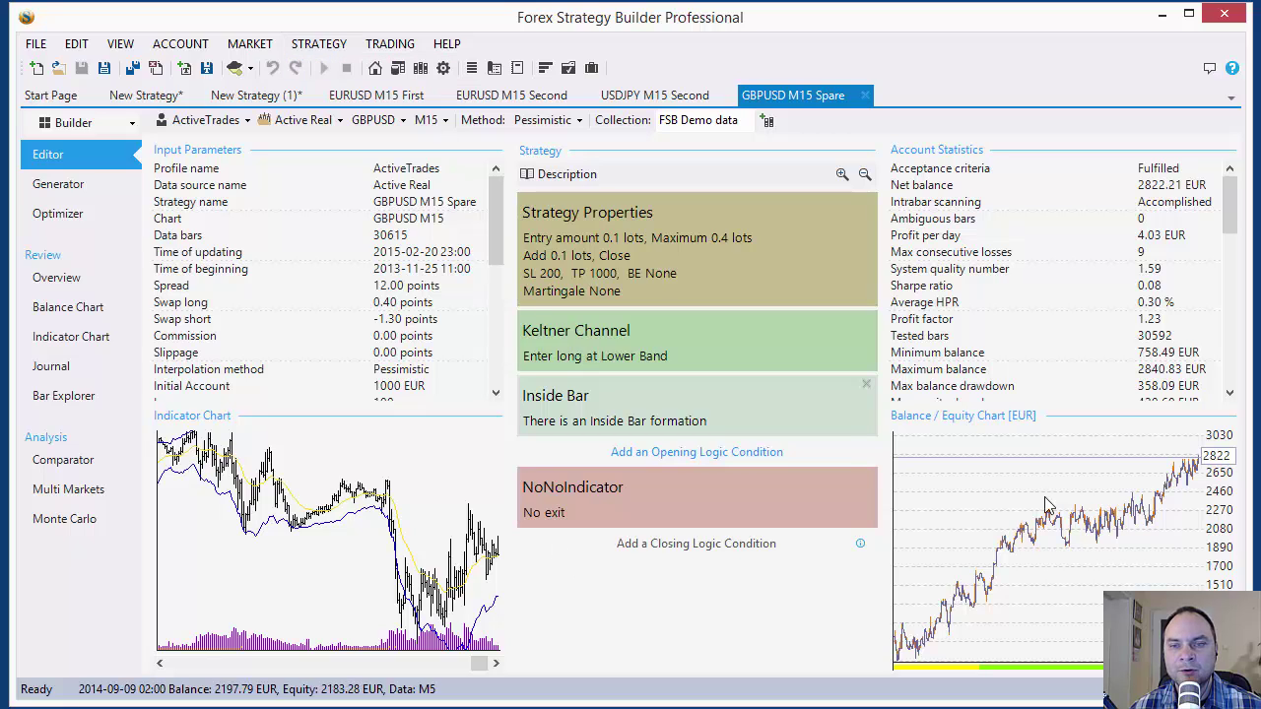
# Inspect the Inside Bar entry condition, briefly trying Ichimoku Kinko Hyo before restoring it
pyautogui.click(662, 420)
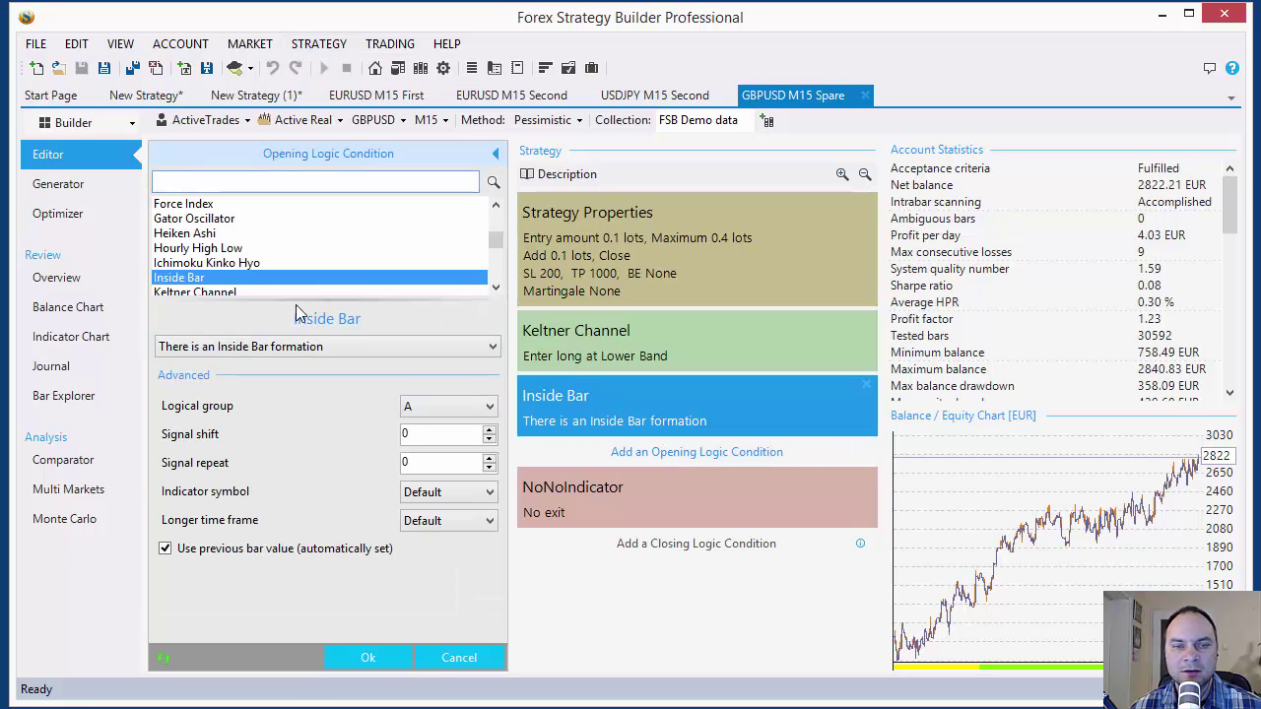
pyautogui.click(214, 263)
pyautogui.click(195, 279)
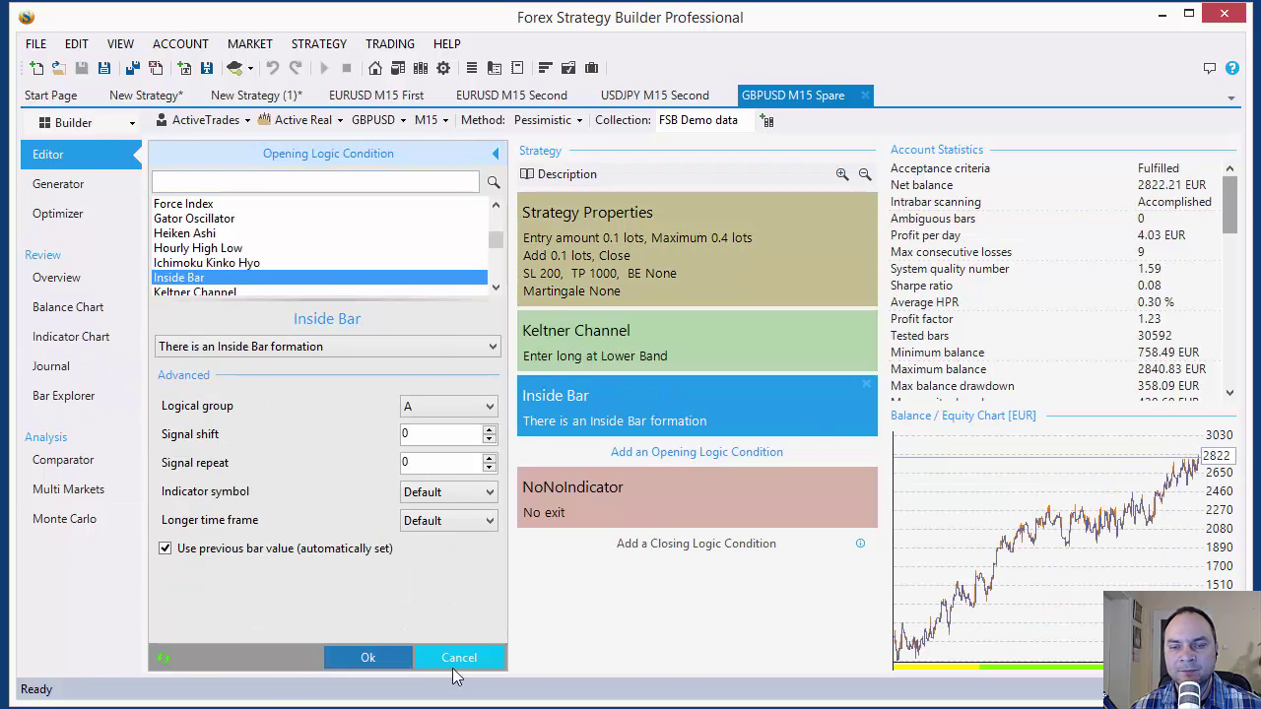
pyautogui.moveTo(1155, 485)
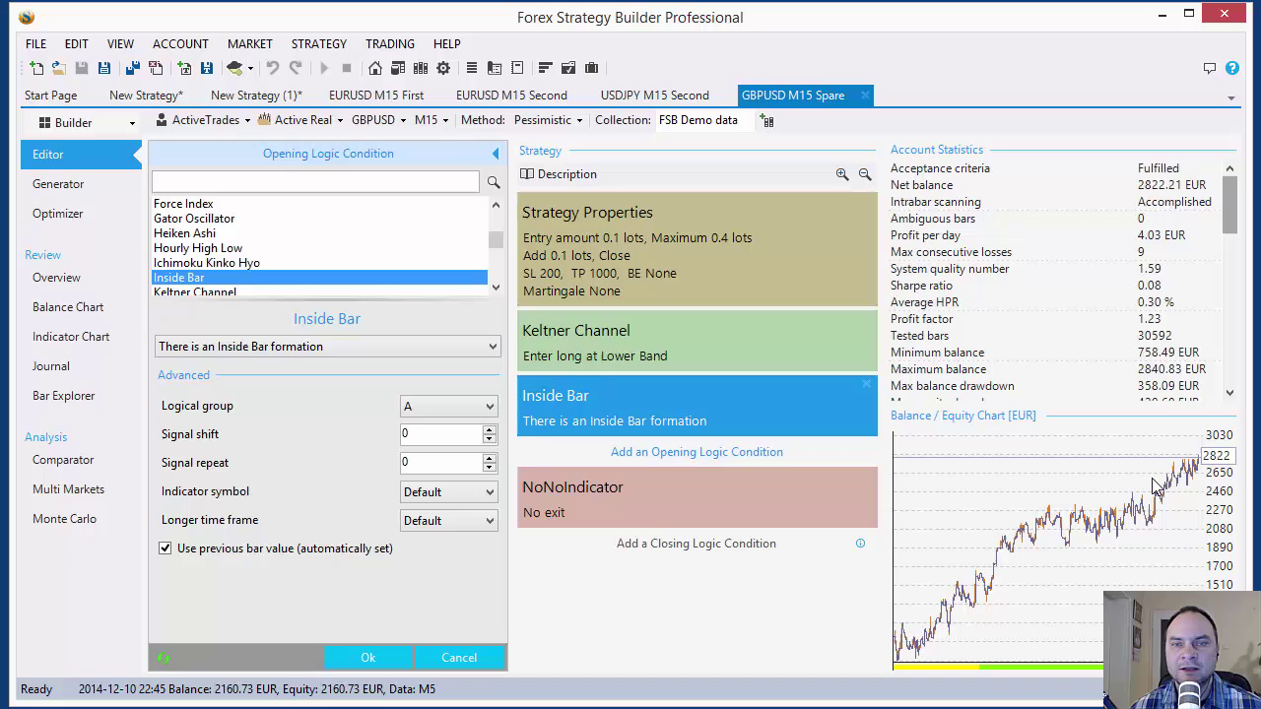
# Close the condition editor unchanged and glance at the Trading menu commands
pyautogui.click(483, 657)
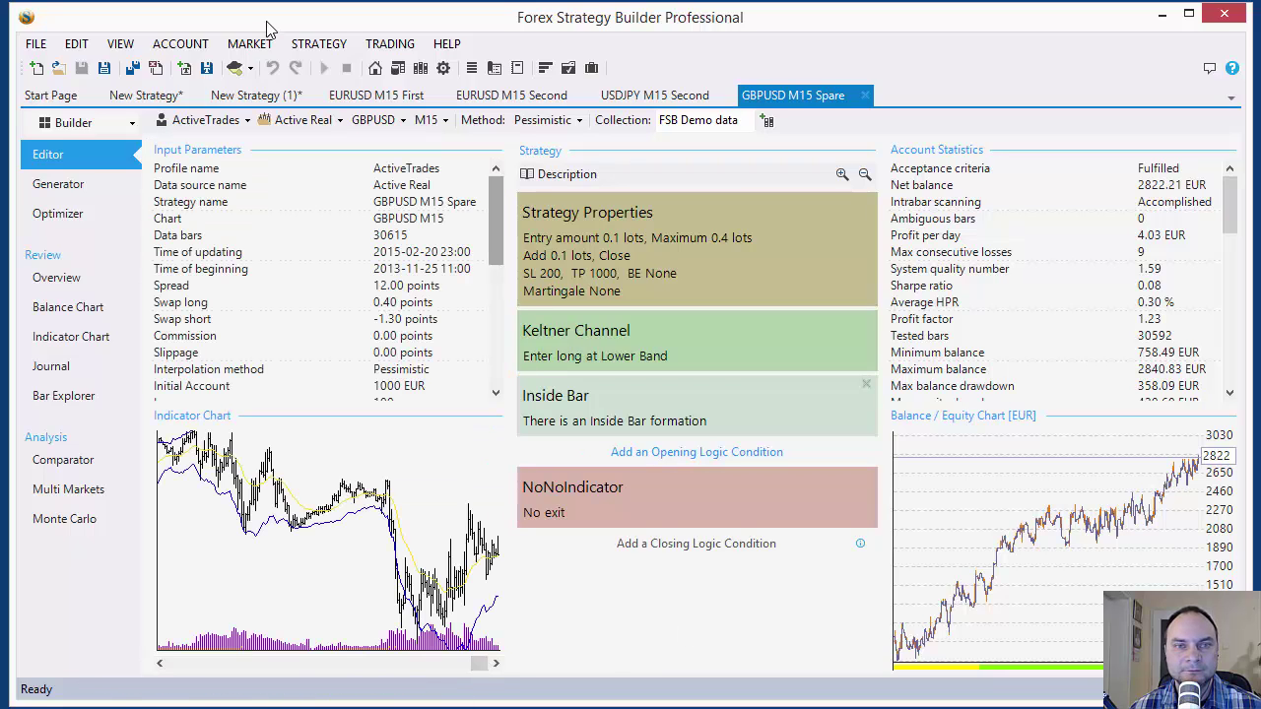
pyautogui.click(386, 47)
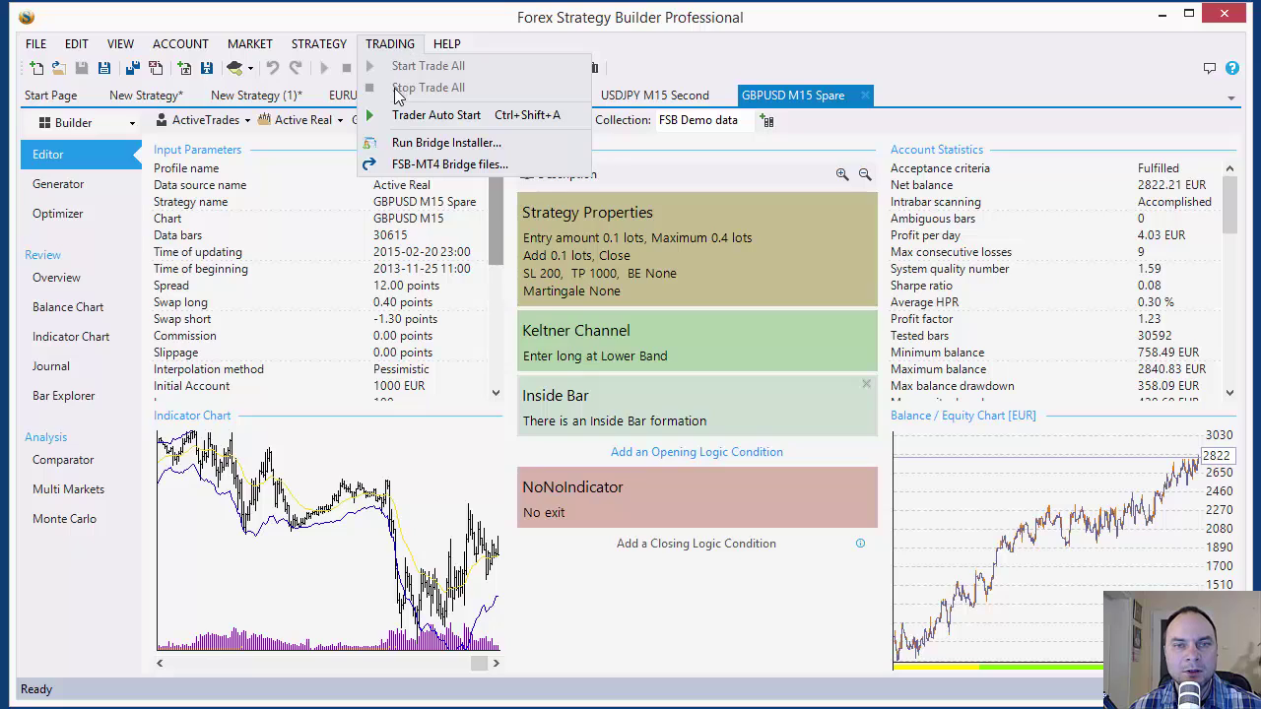
pyautogui.click(404, 21)
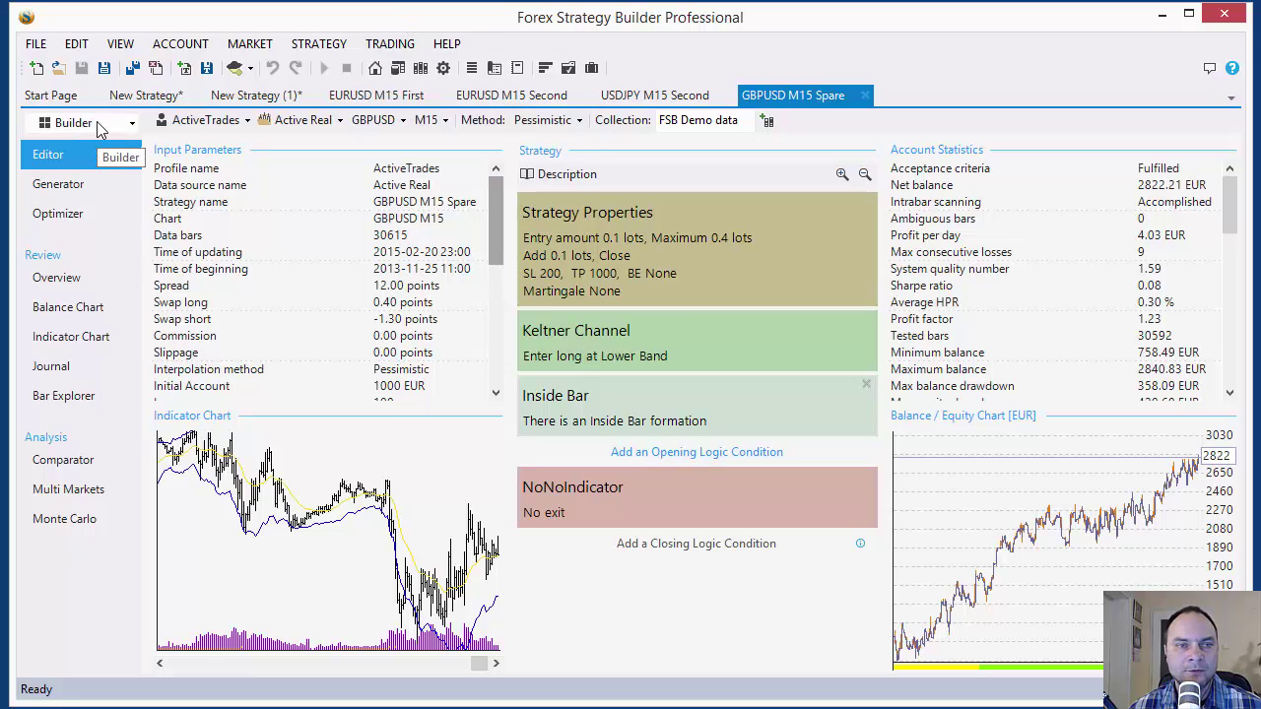
# Switch the strategy from Builder into Trader mode to view the Auto Trader page
pyautogui.click(130, 123)
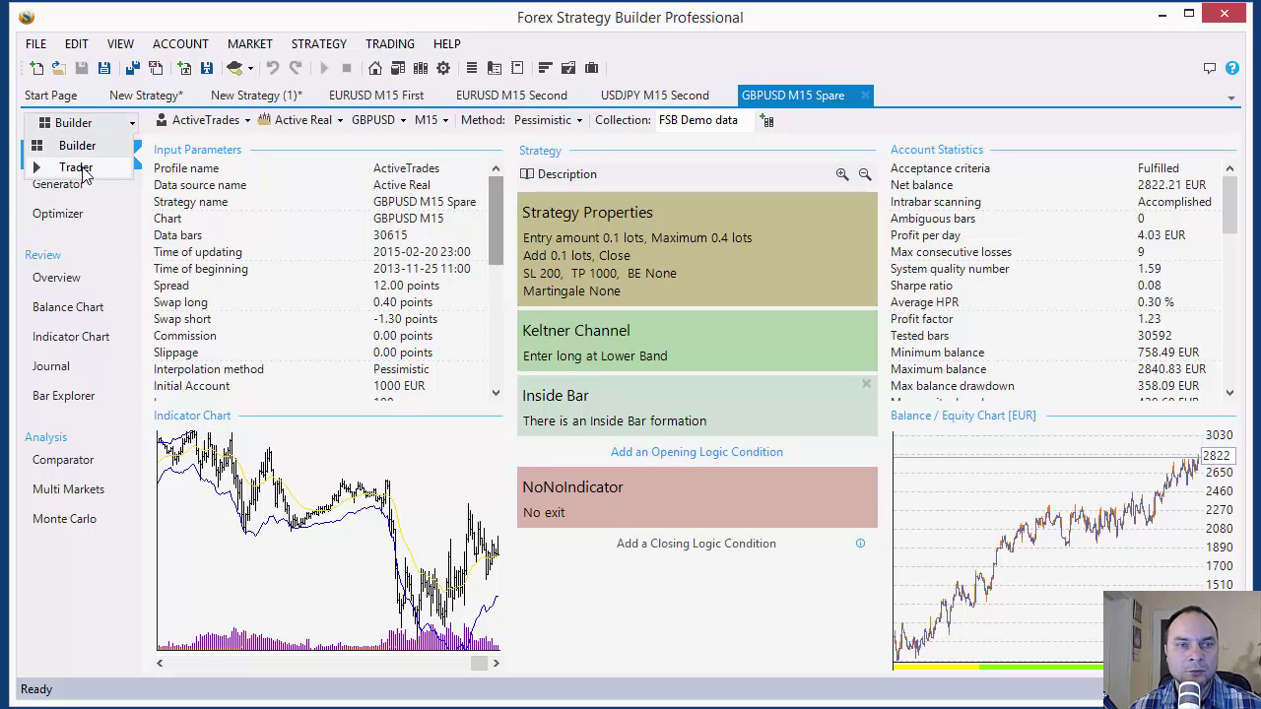
pyautogui.click(98, 148)
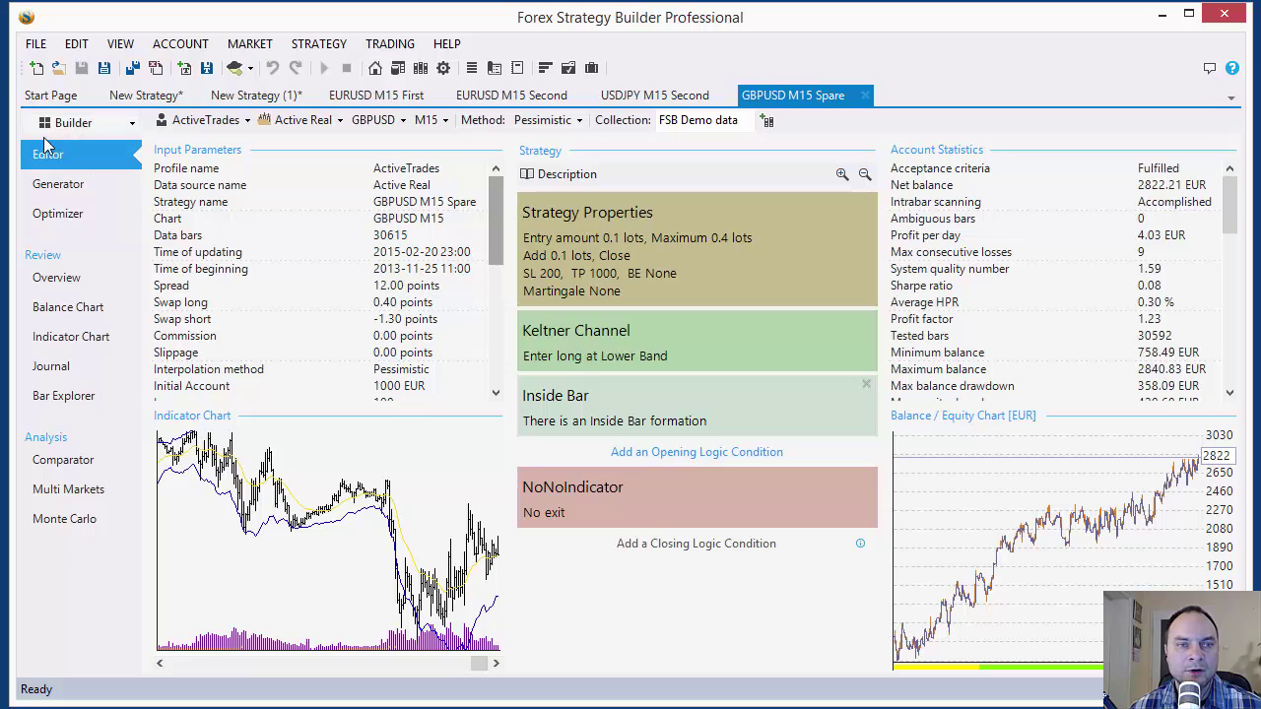
pyautogui.click(71, 123)
pyautogui.click(63, 169)
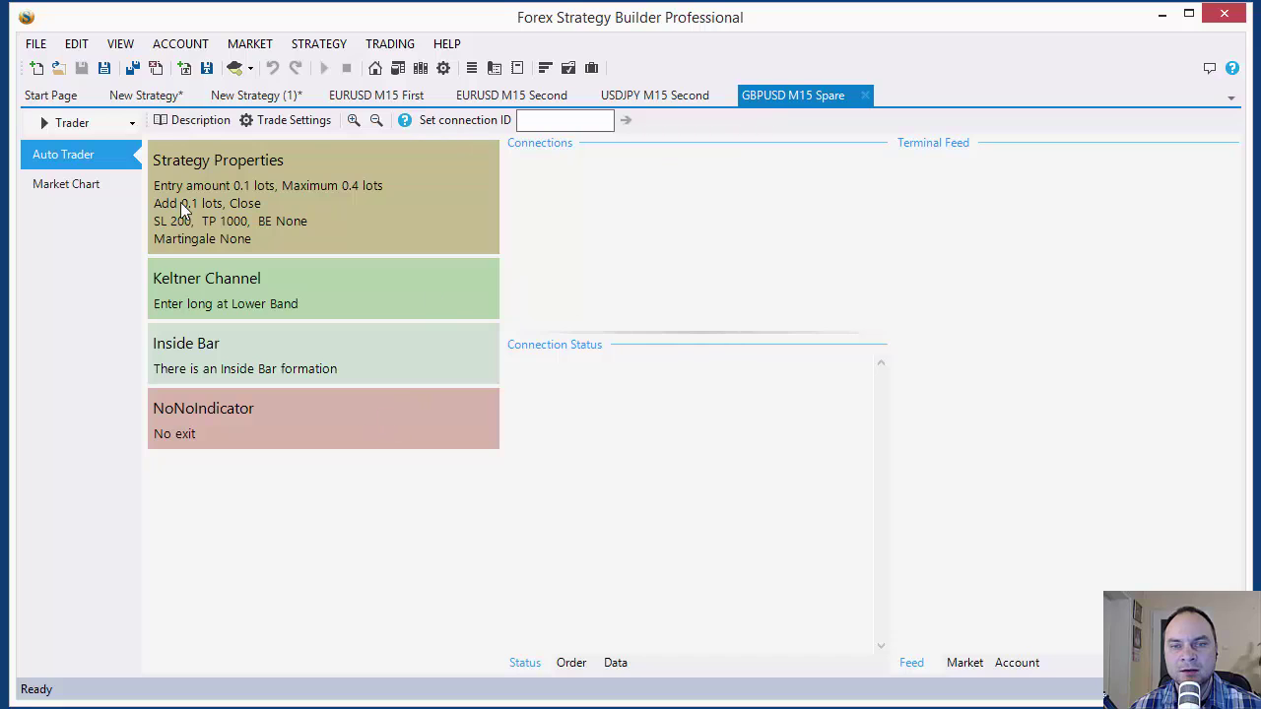
# Return to Builder mode and show the Trading menu commands again
pyautogui.click(111, 126)
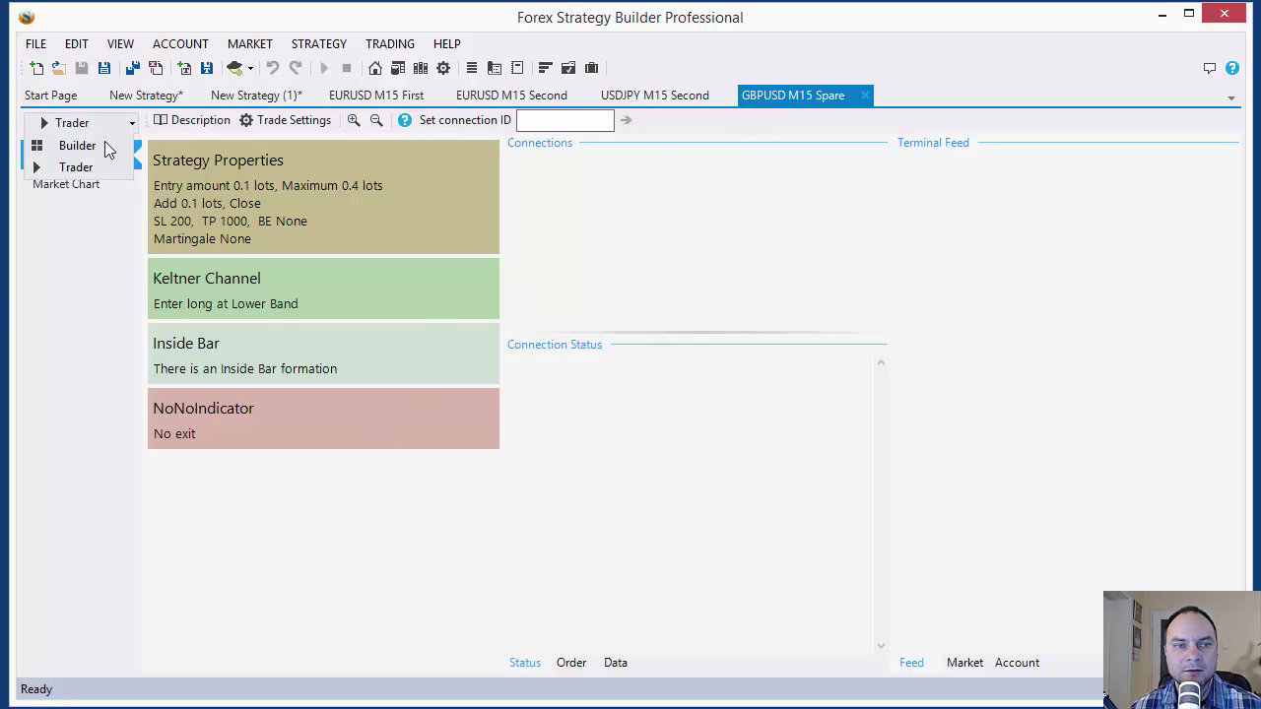
pyautogui.click(102, 148)
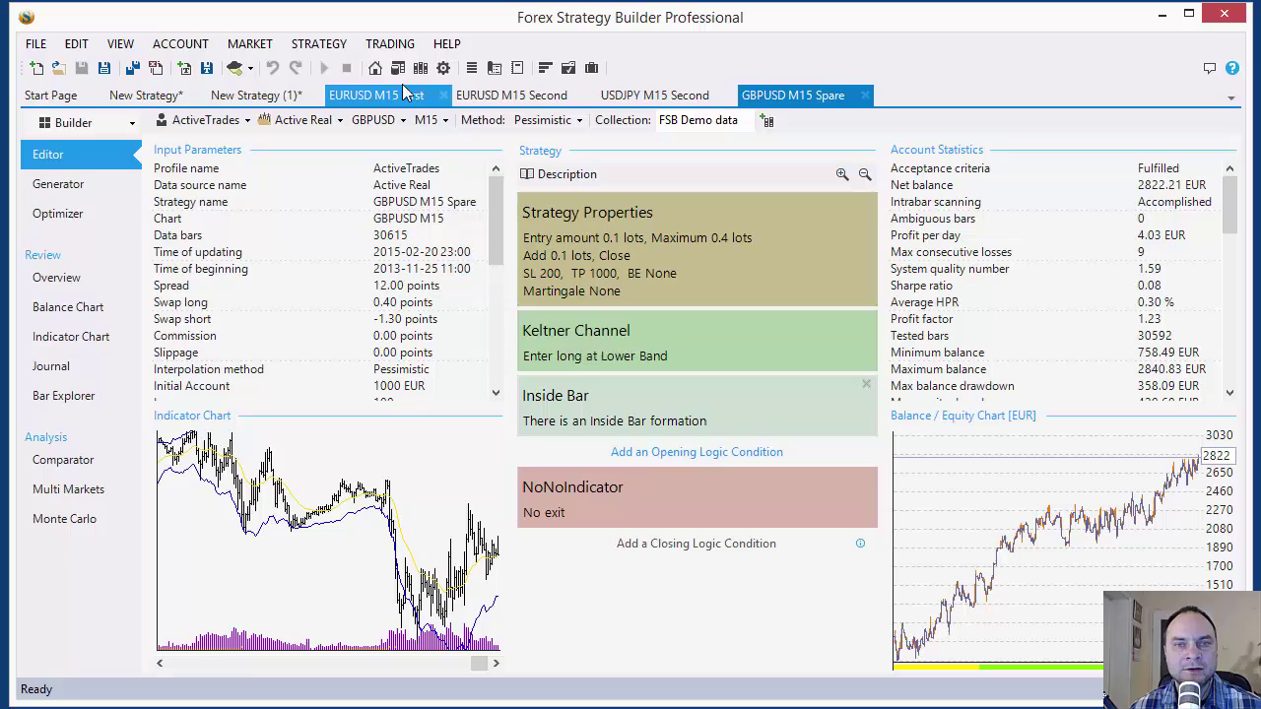
pyautogui.click(394, 45)
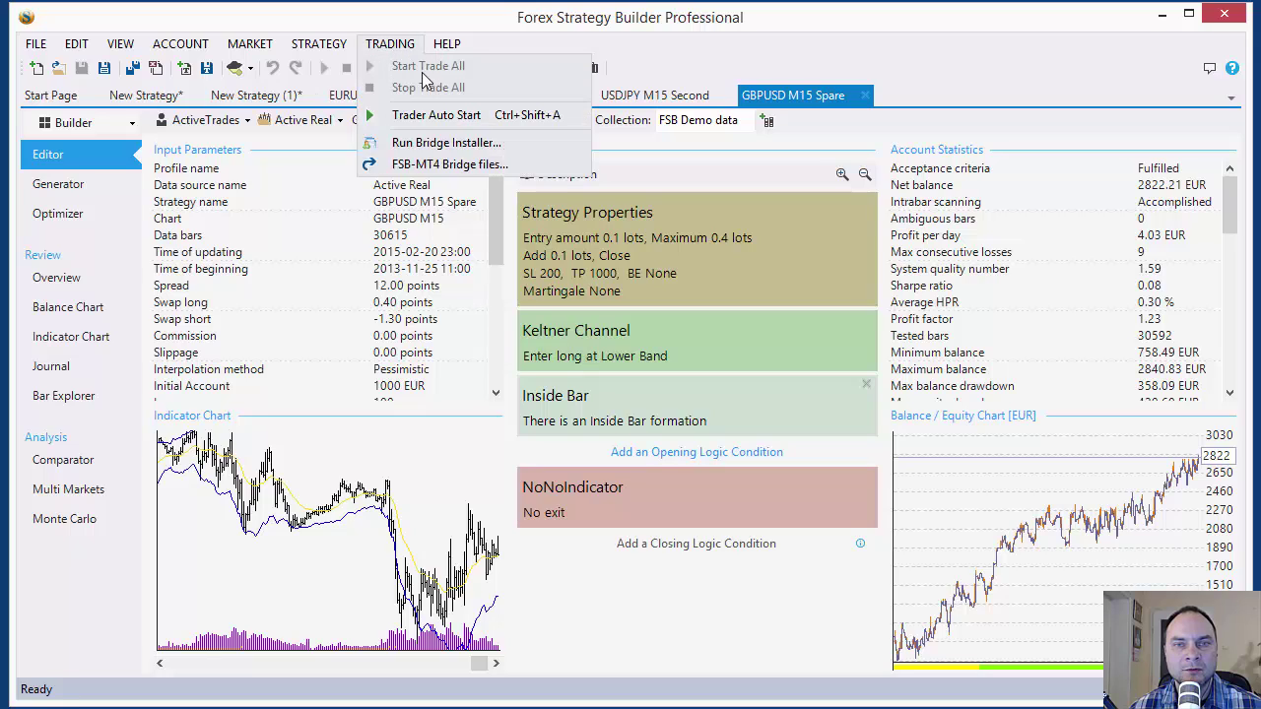
pyautogui.click(458, 116)
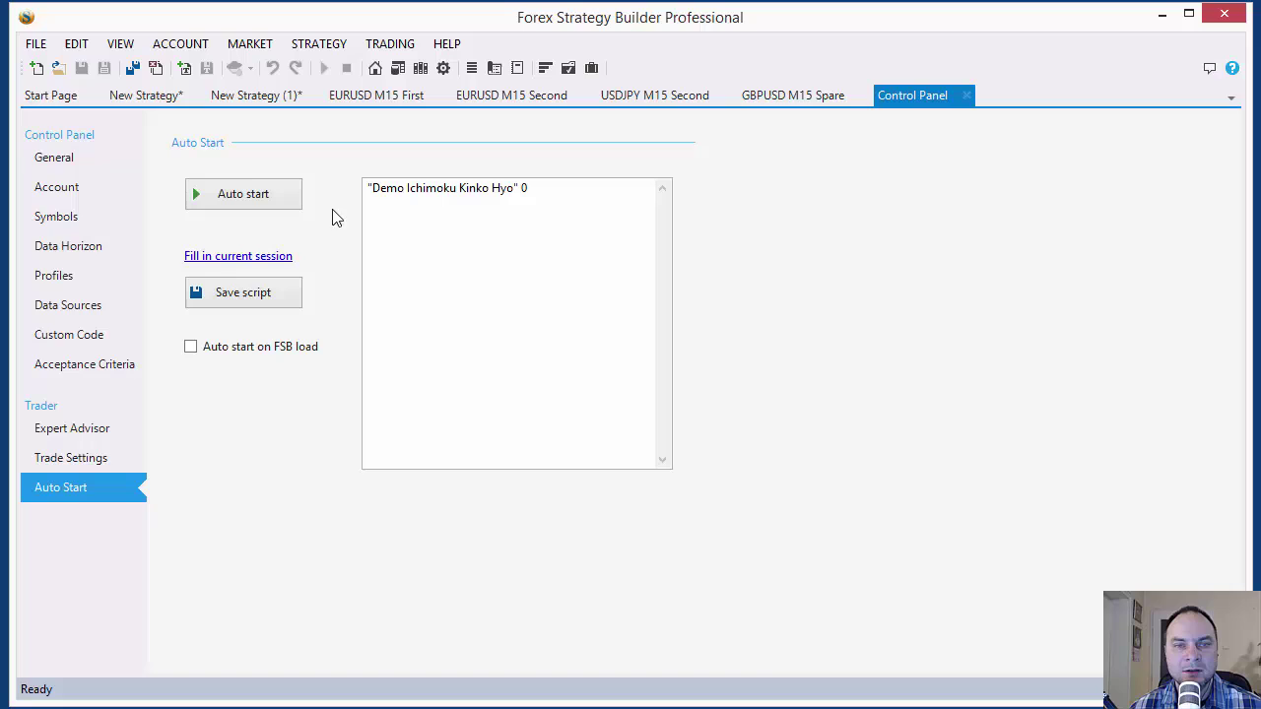
pyautogui.doubleClick(523, 188)
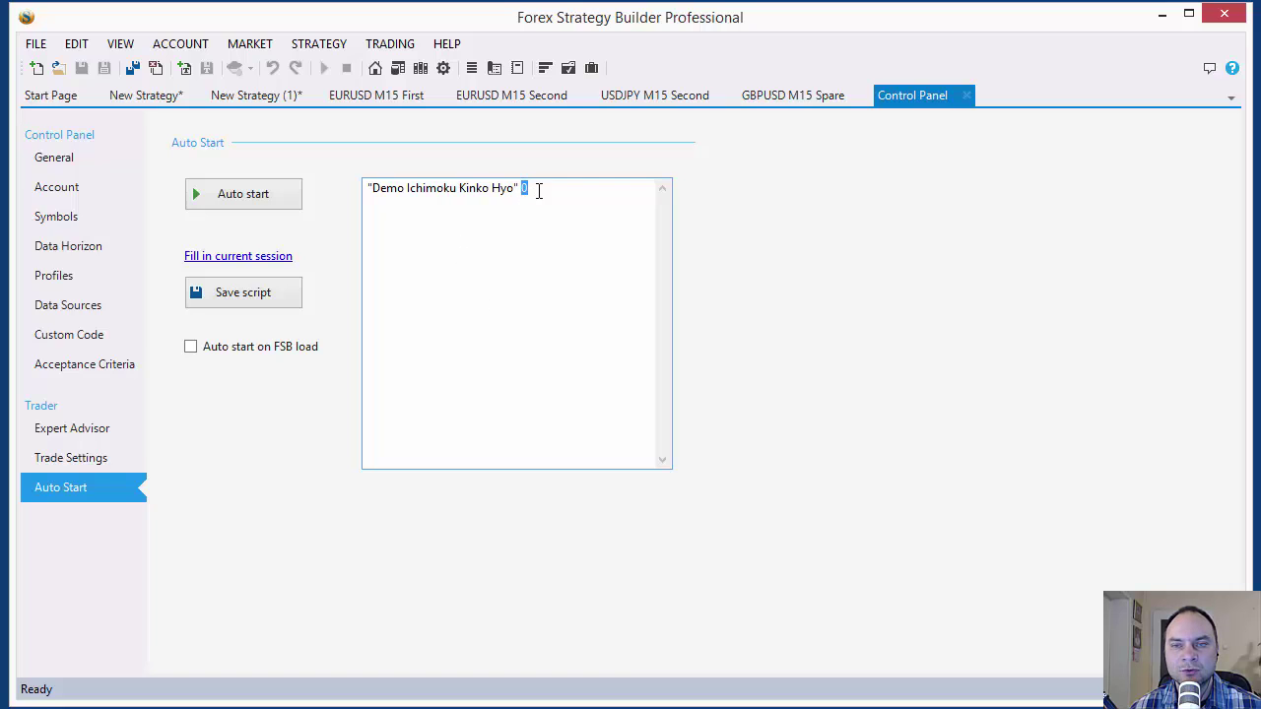
pyautogui.middleClick(916, 102)
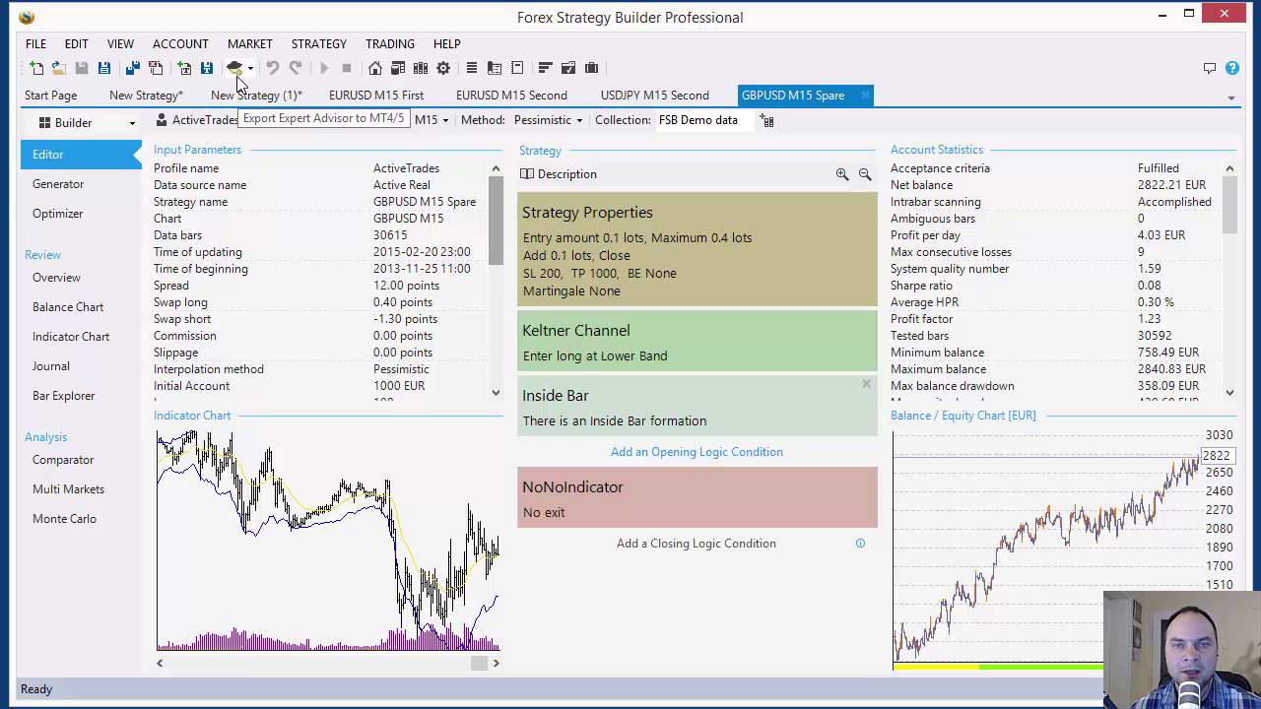
# View License Management from Help, close it without entering a code, then reopen Help
pyautogui.click(451, 50)
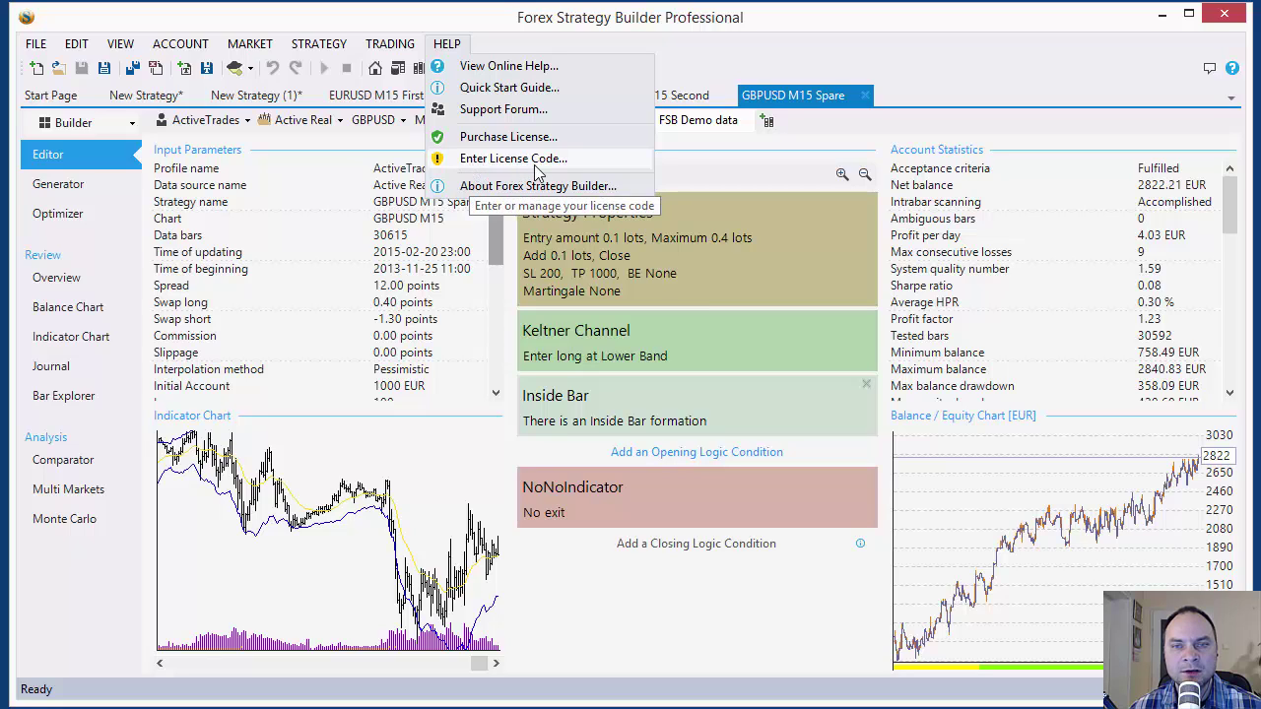
pyautogui.click(509, 163)
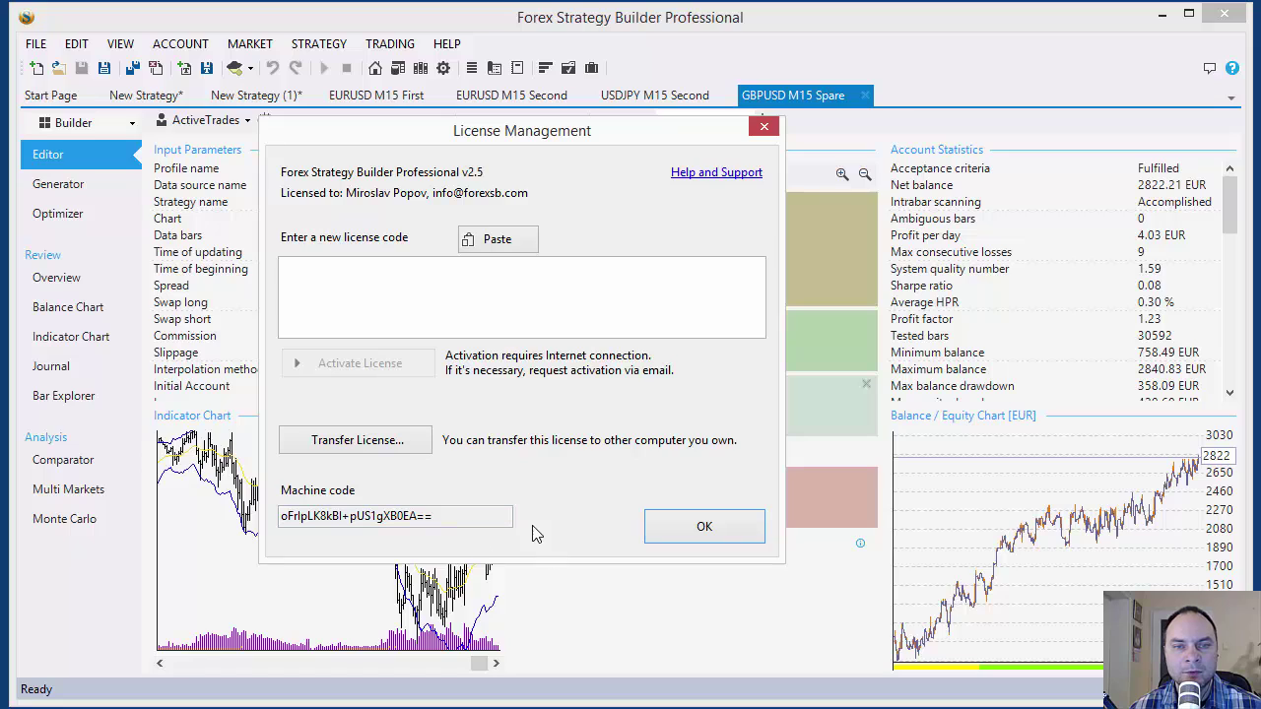
pyautogui.click(350, 290)
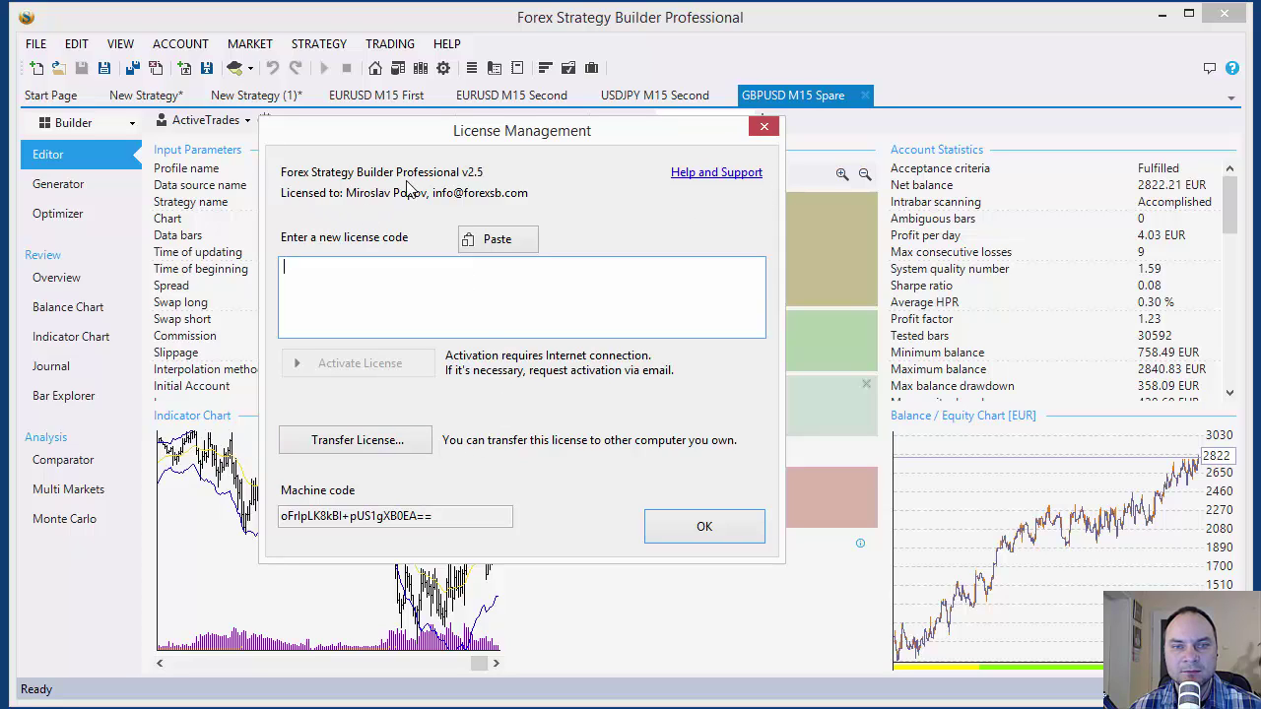
pyautogui.click(762, 130)
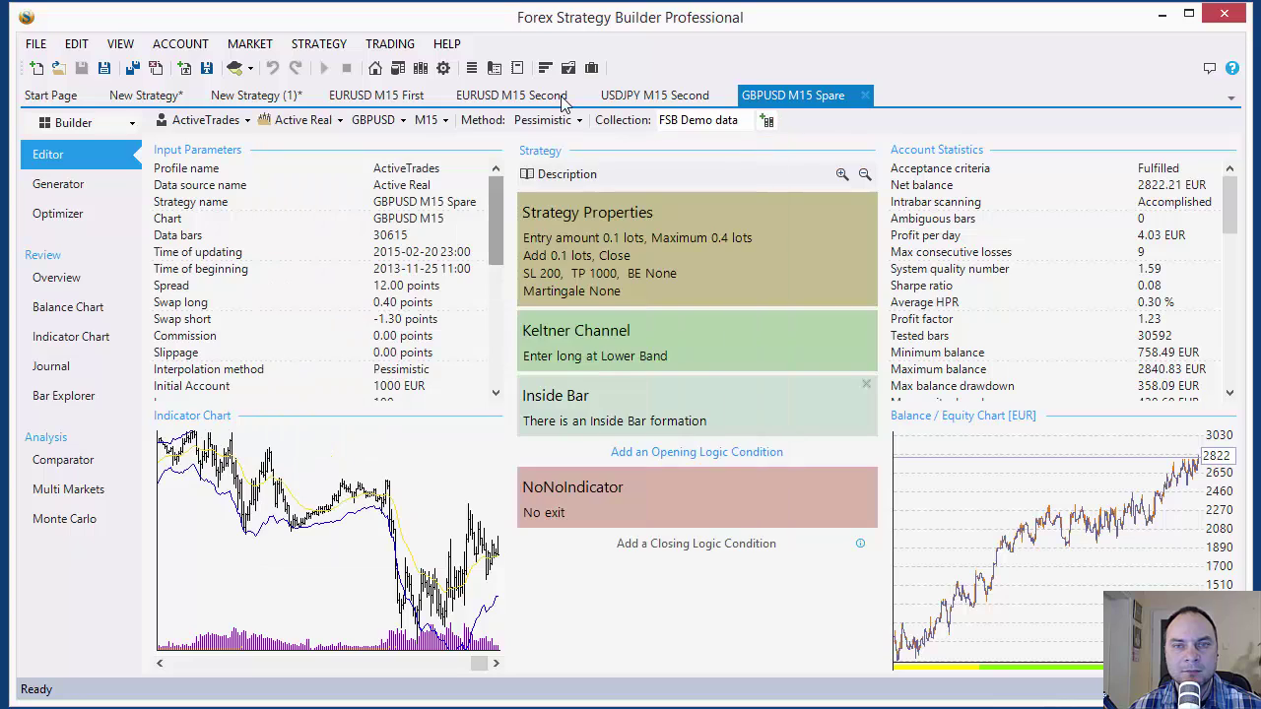
pyautogui.click(446, 43)
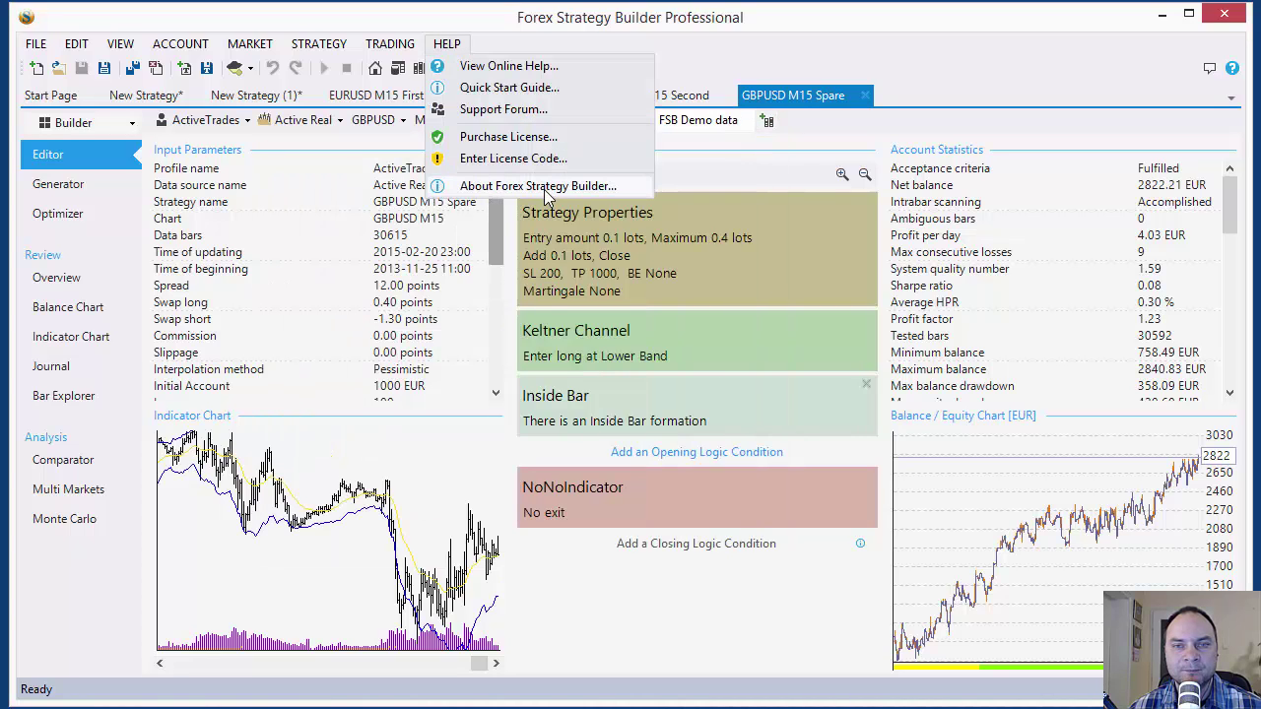
# View the About Forex Strategy Builder version dialog, move it aside, and close it
pyautogui.click(488, 187)
pyautogui.moveTo(526, 204); pyautogui.dragTo(459, 167)
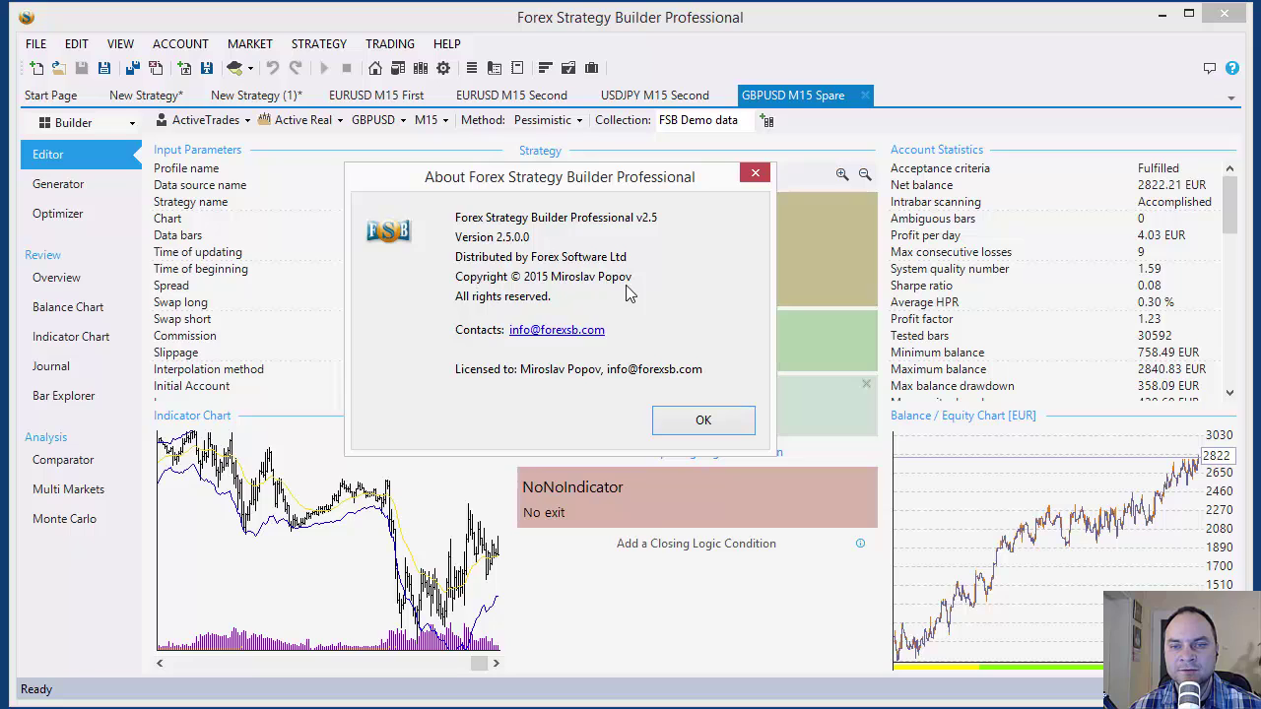
pyautogui.click(682, 424)
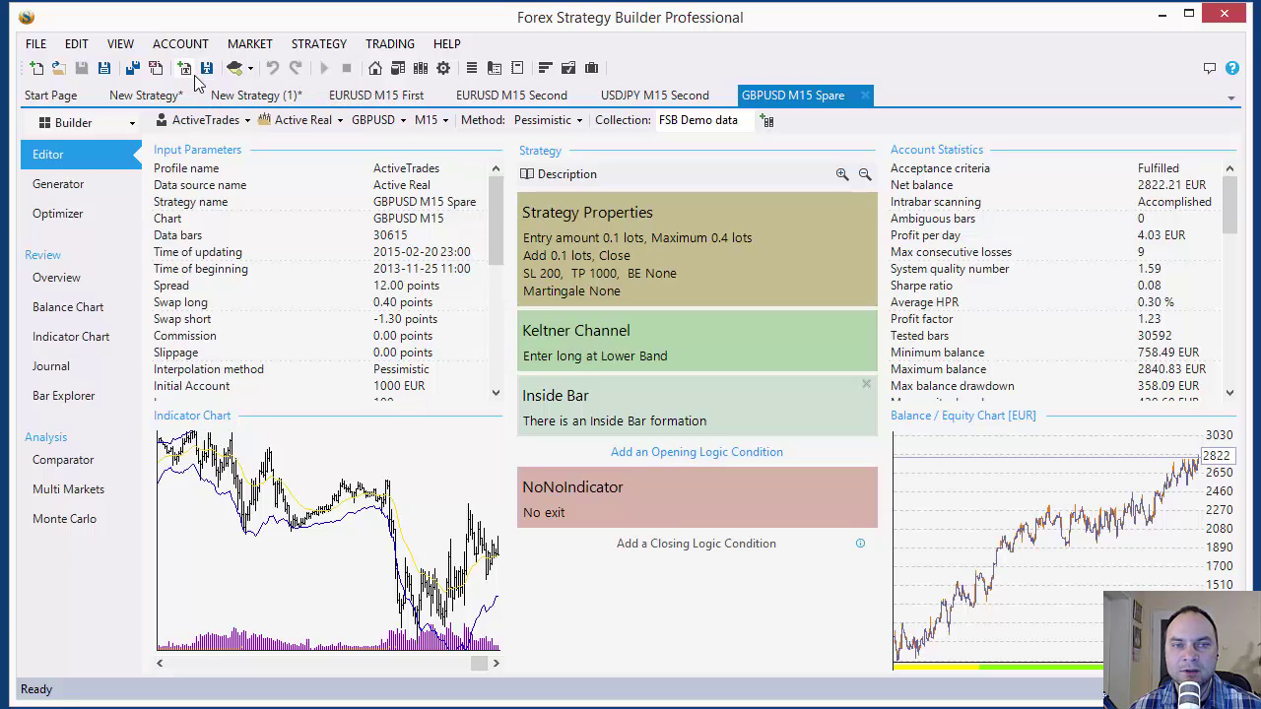
# Glance at Expert Advisor export options, then go through New Strategy (1) to the Start Page
pyautogui.click(249, 71)
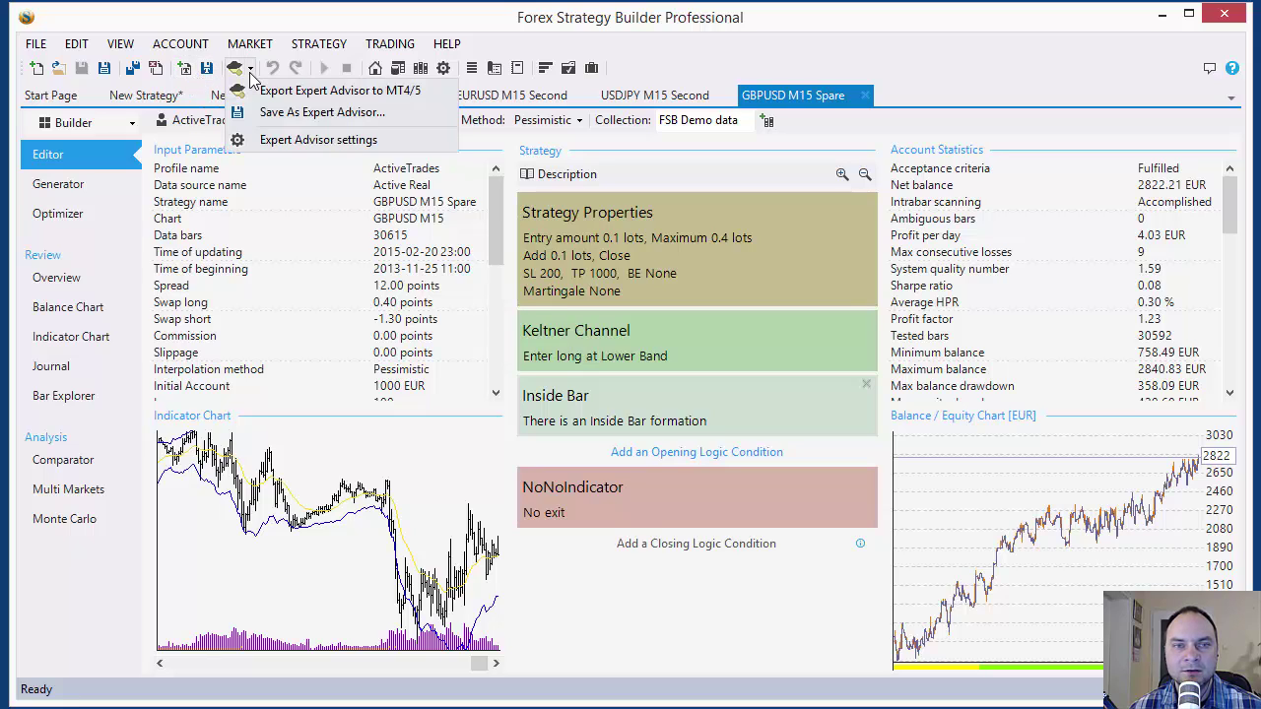
pyautogui.click(325, 46)
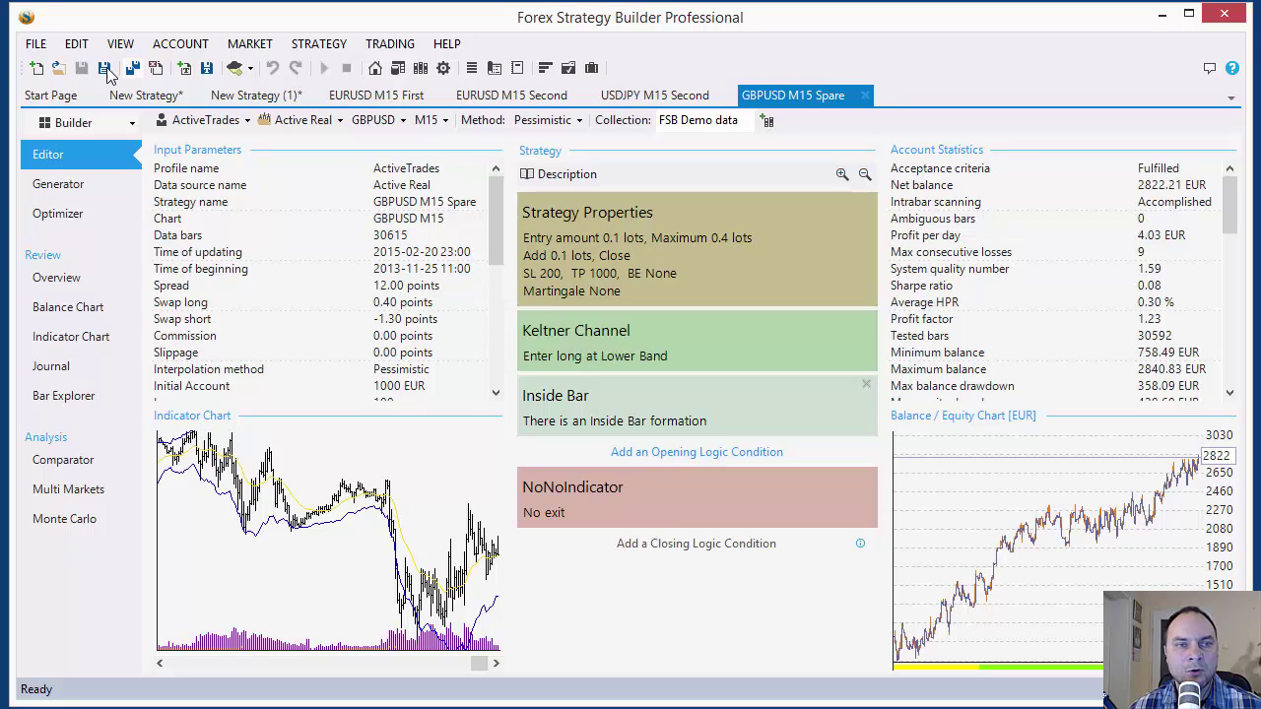
pyautogui.click(258, 94)
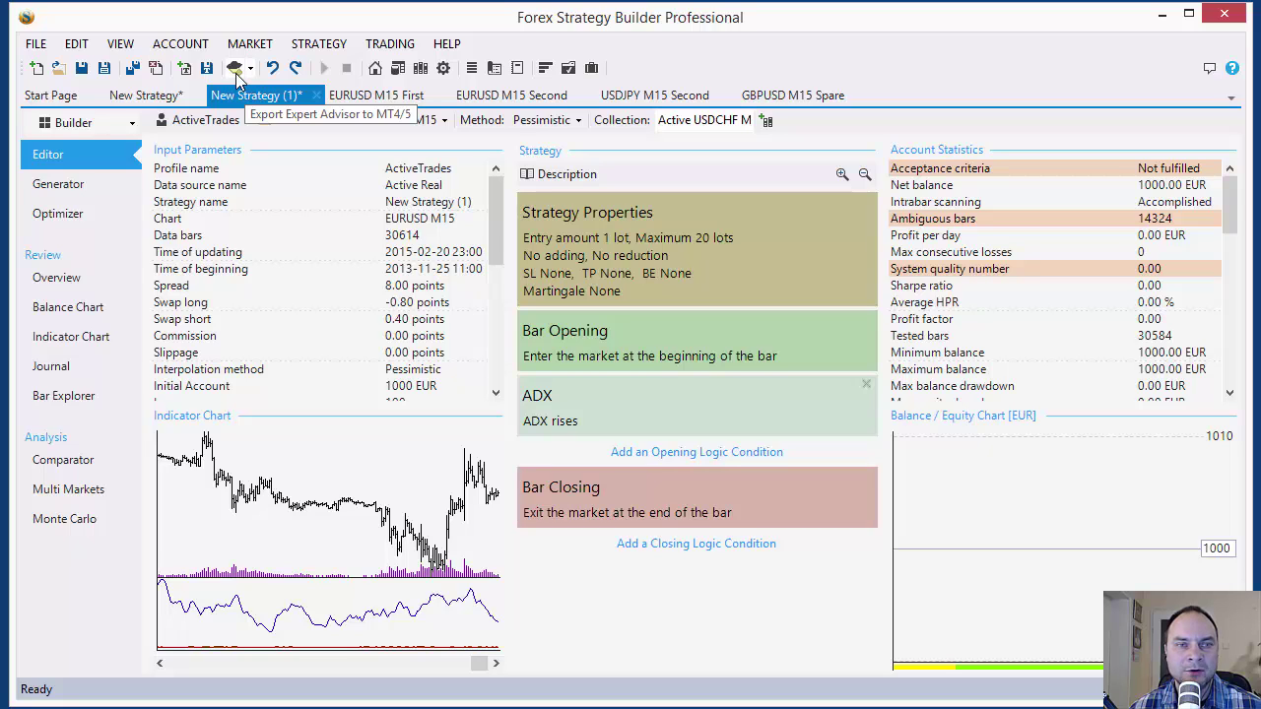
pyautogui.click(54, 102)
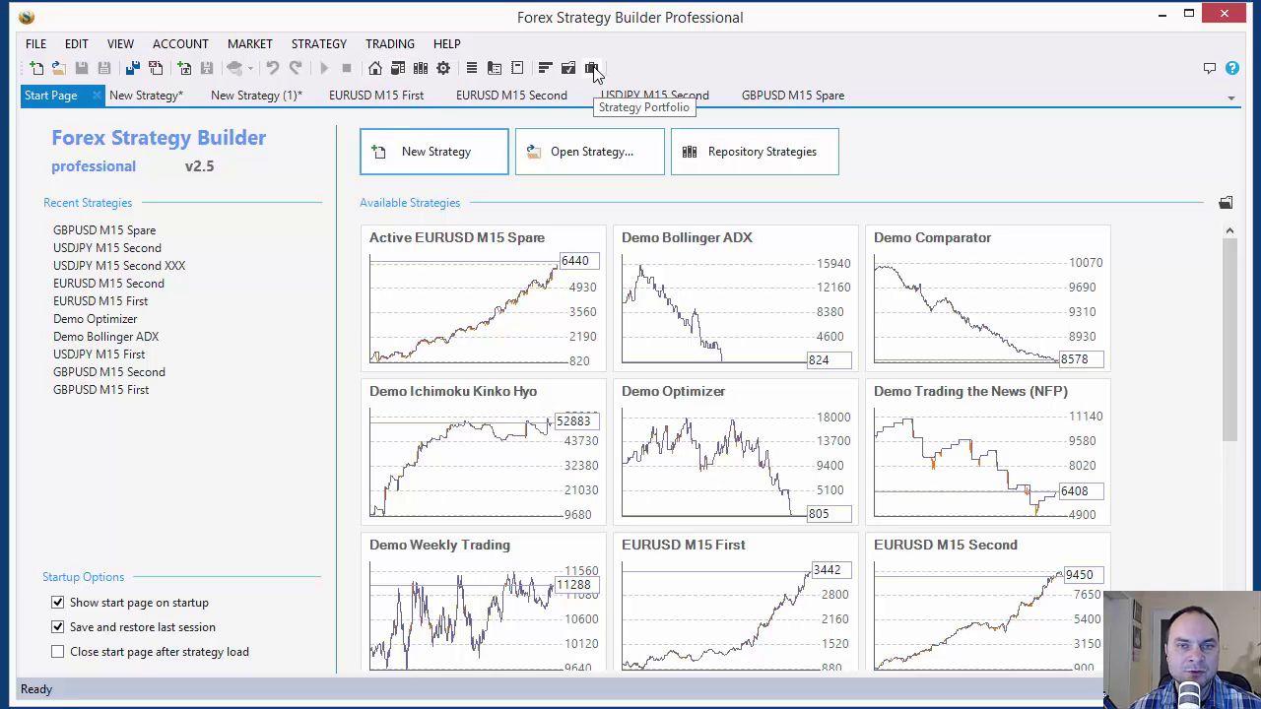
# View History Center data statistics, browse the Start Page, then reopen and close History Center
pyautogui.click(398, 68)
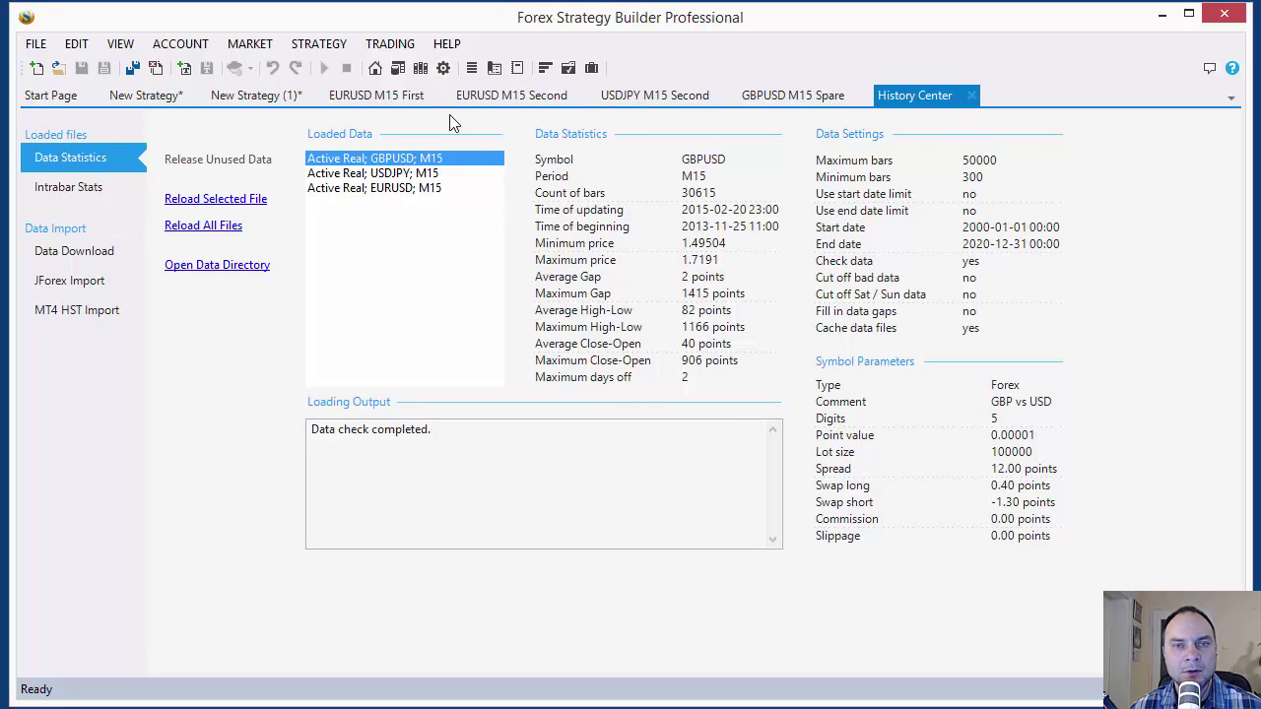
pyautogui.click(375, 69)
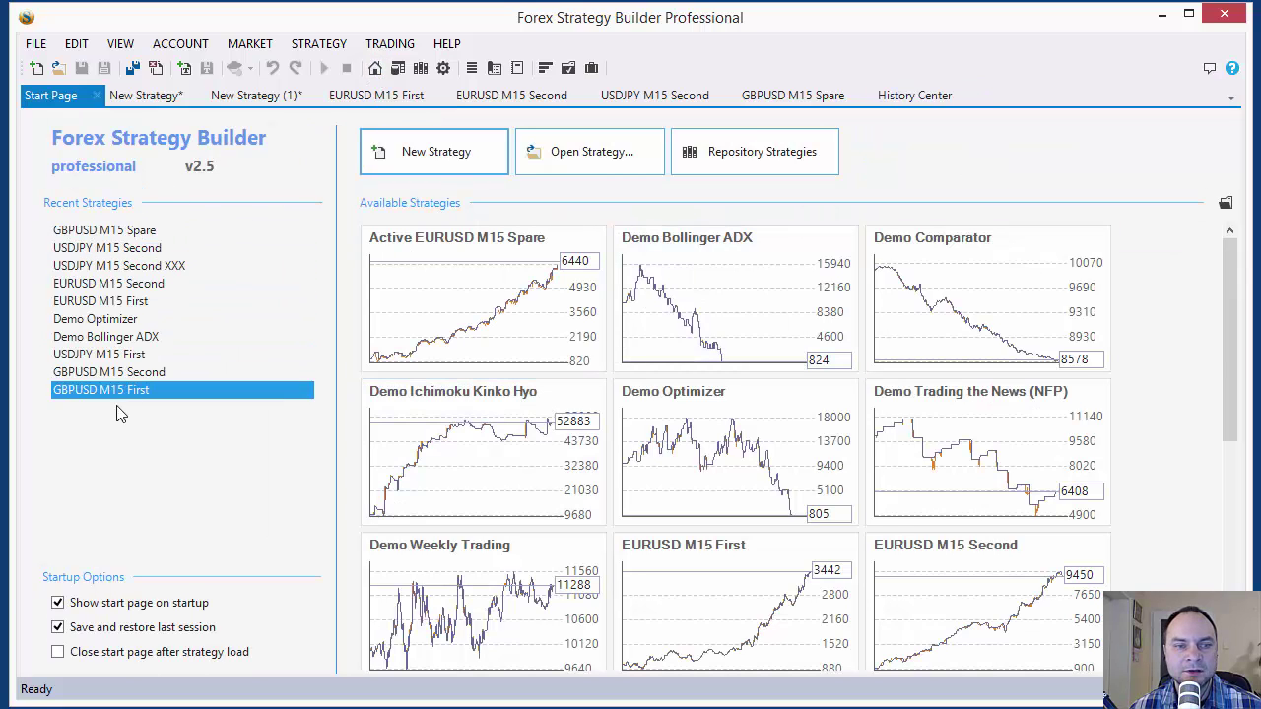
pyautogui.moveTo(1229, 304); pyautogui.dragTo(1236, 520)
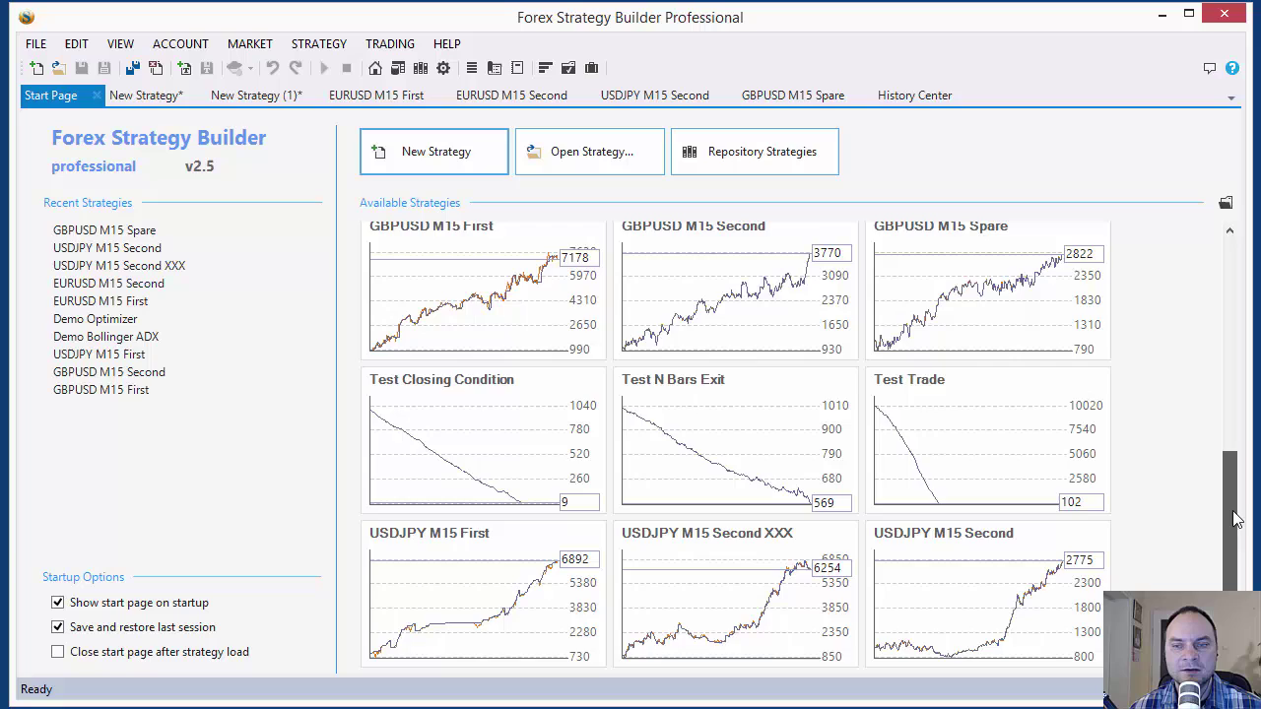
pyautogui.scroll(2, 1237, 520)
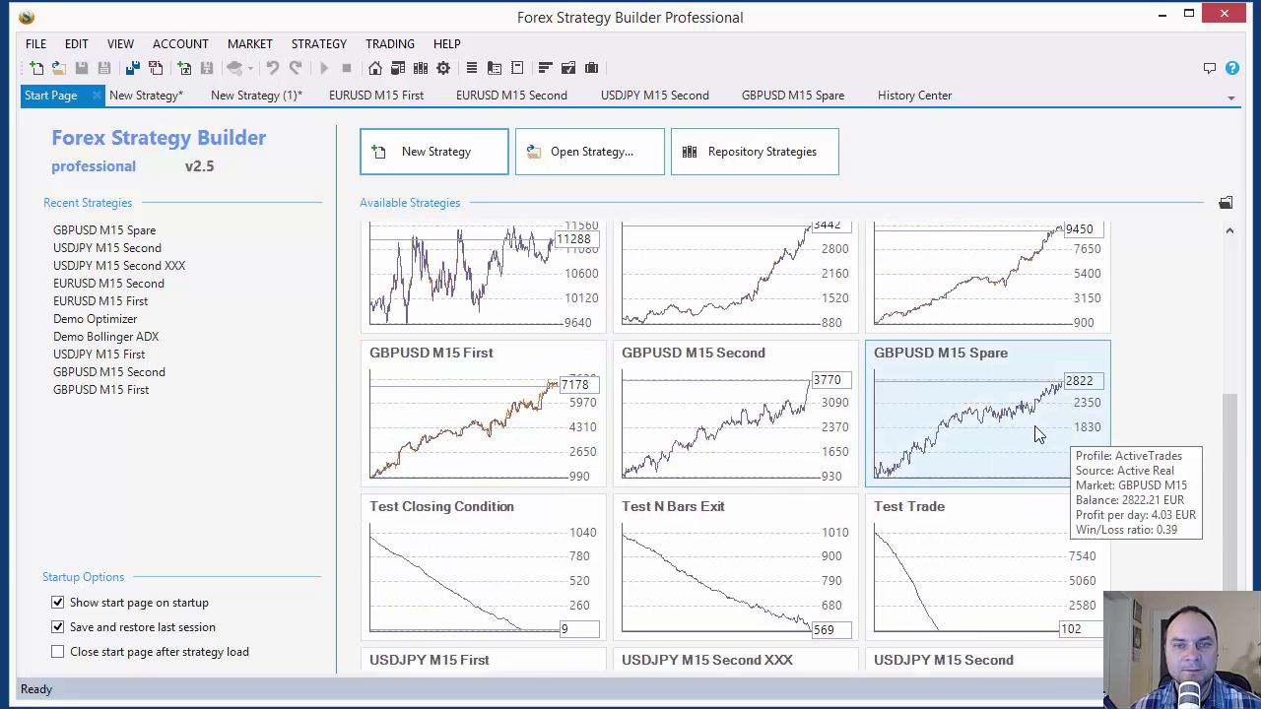
pyautogui.click(399, 69)
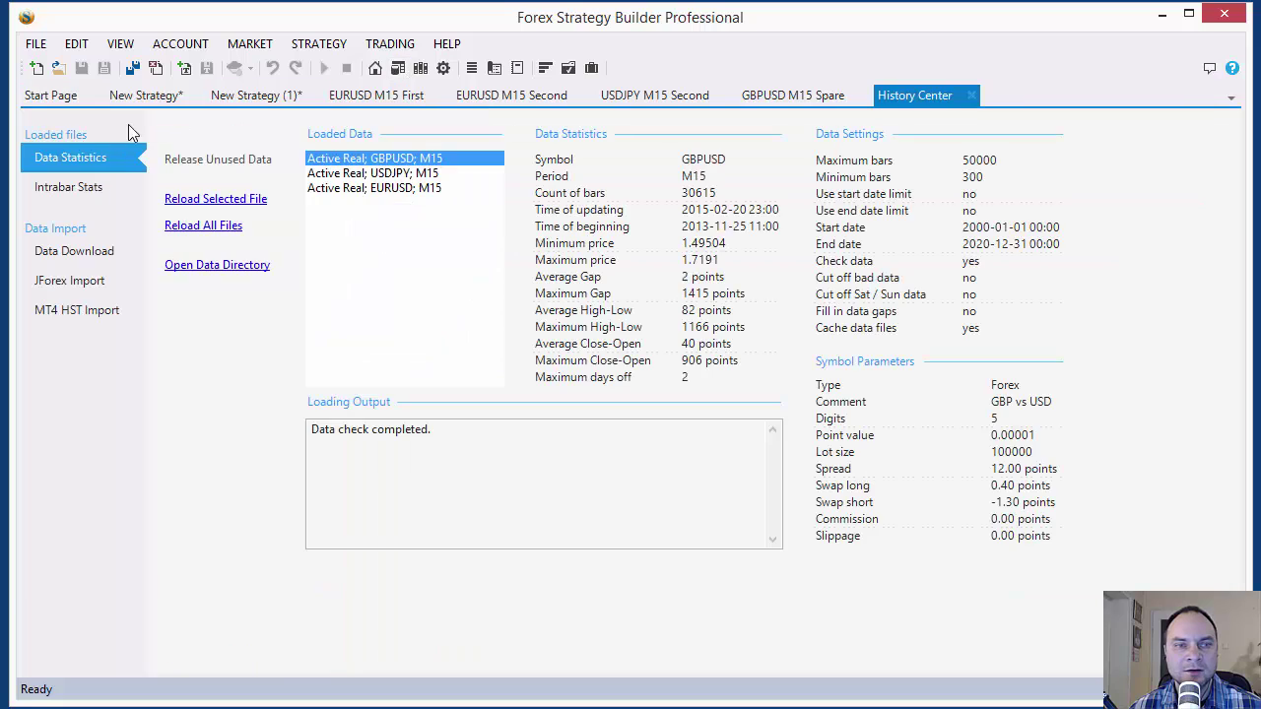
pyautogui.middleClick(918, 98)
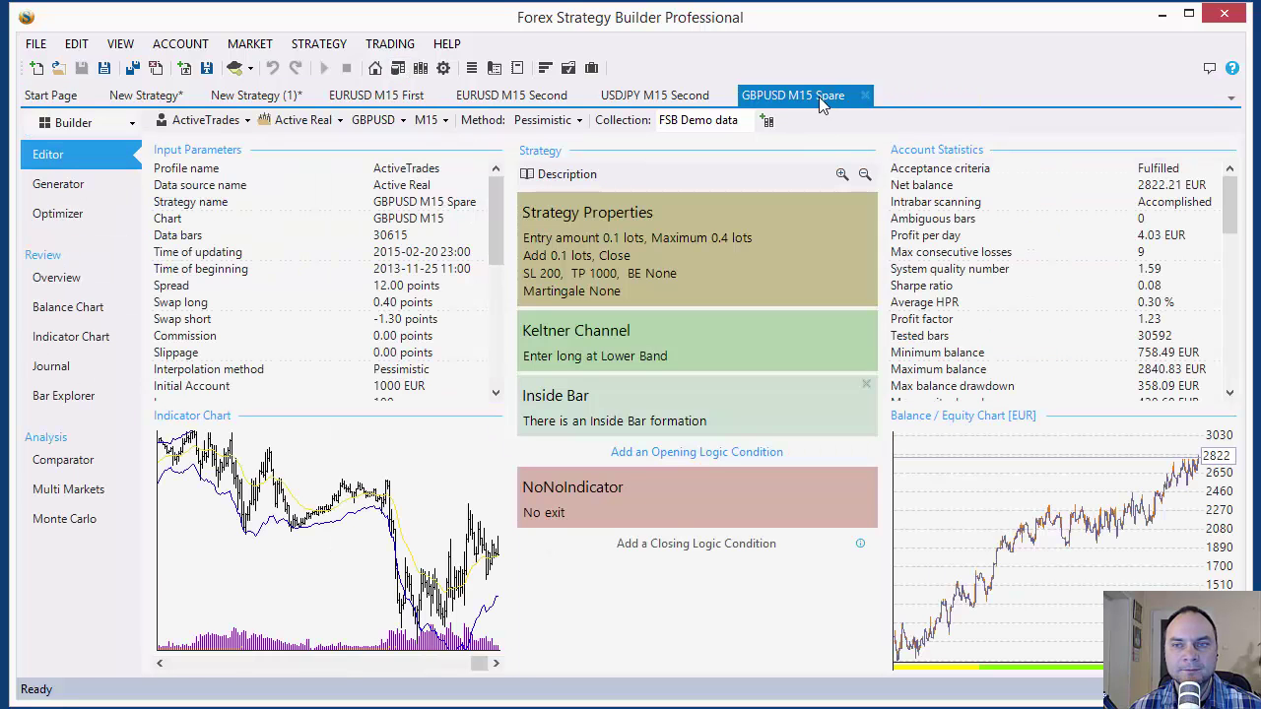
pyautogui.click(421, 69)
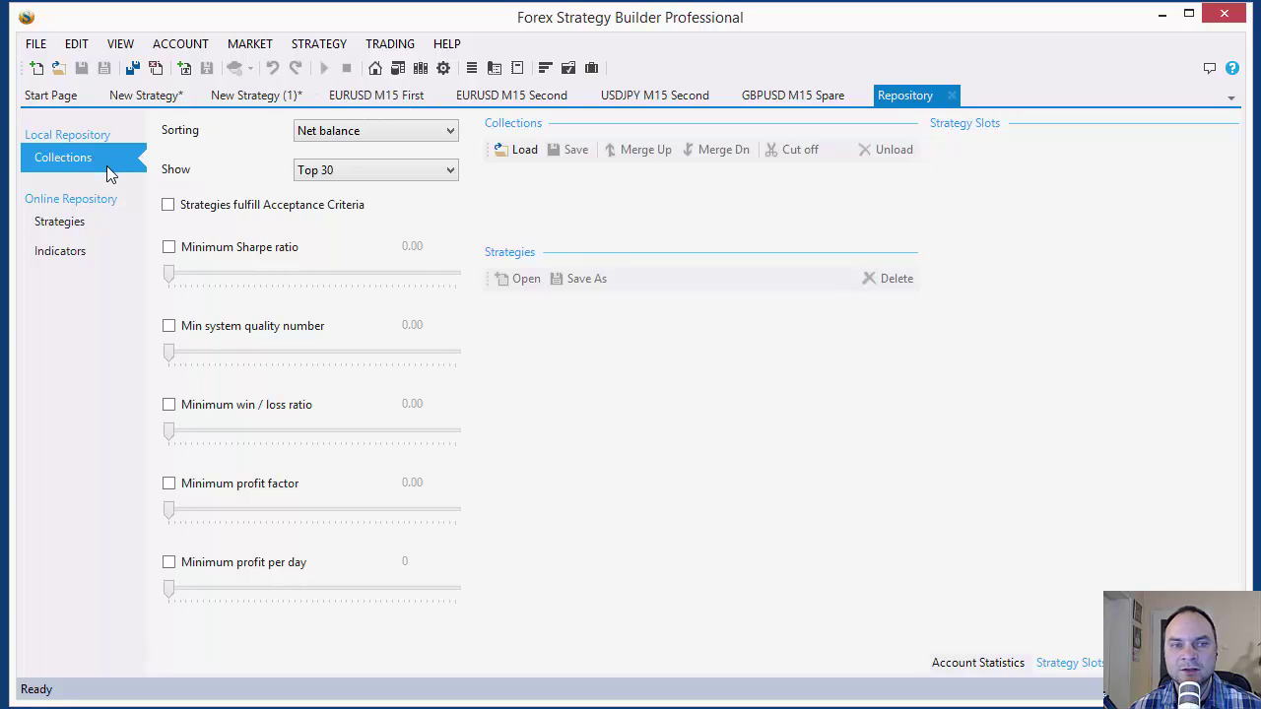
pyautogui.click(71, 234)
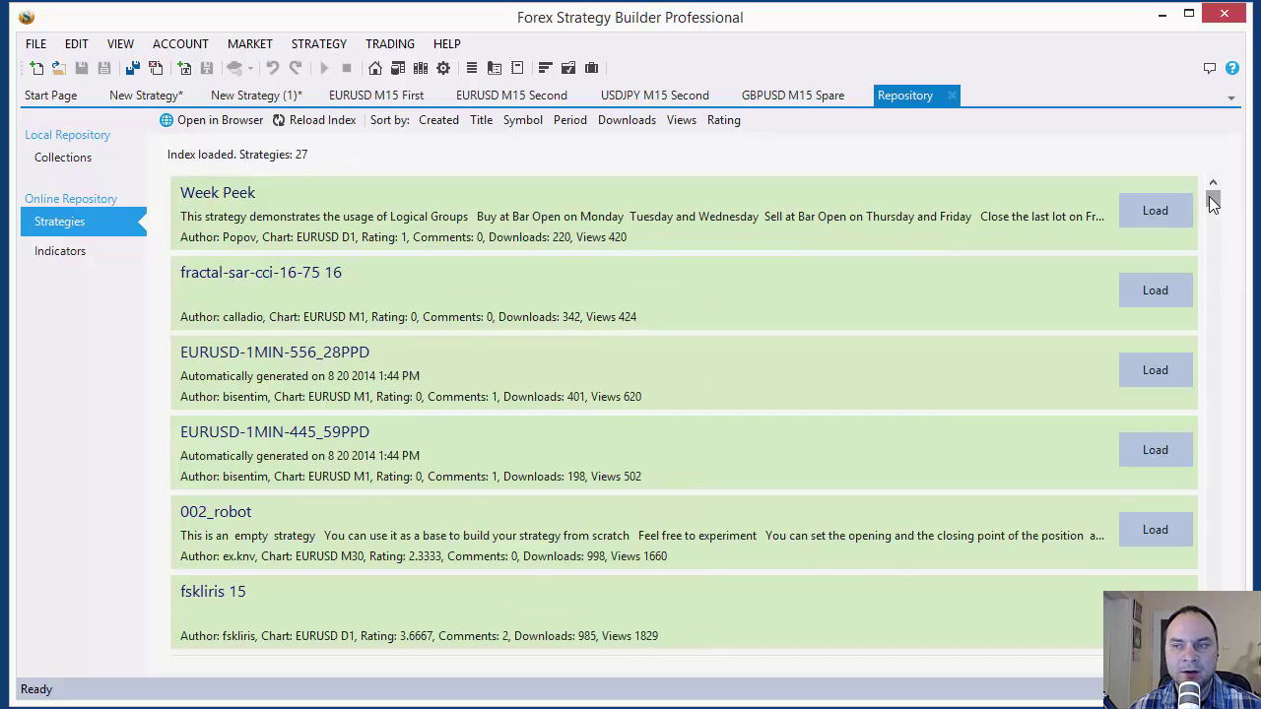
pyautogui.moveTo(1212, 199)
pyautogui.mouseDown()
pyautogui.moveTo(1216, 400)
pyautogui.moveTo(1231, 187)
pyautogui.mouseUp()
pyautogui.click(57, 258)
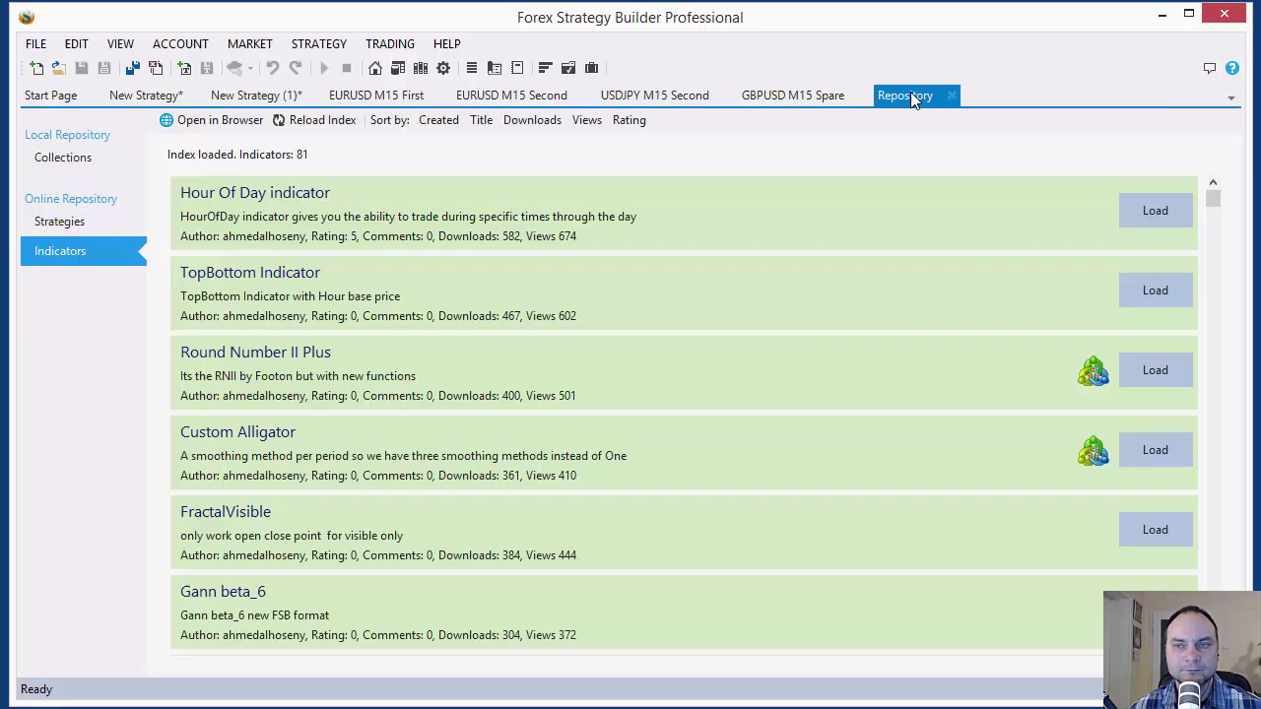
pyautogui.middleClick(914, 99)
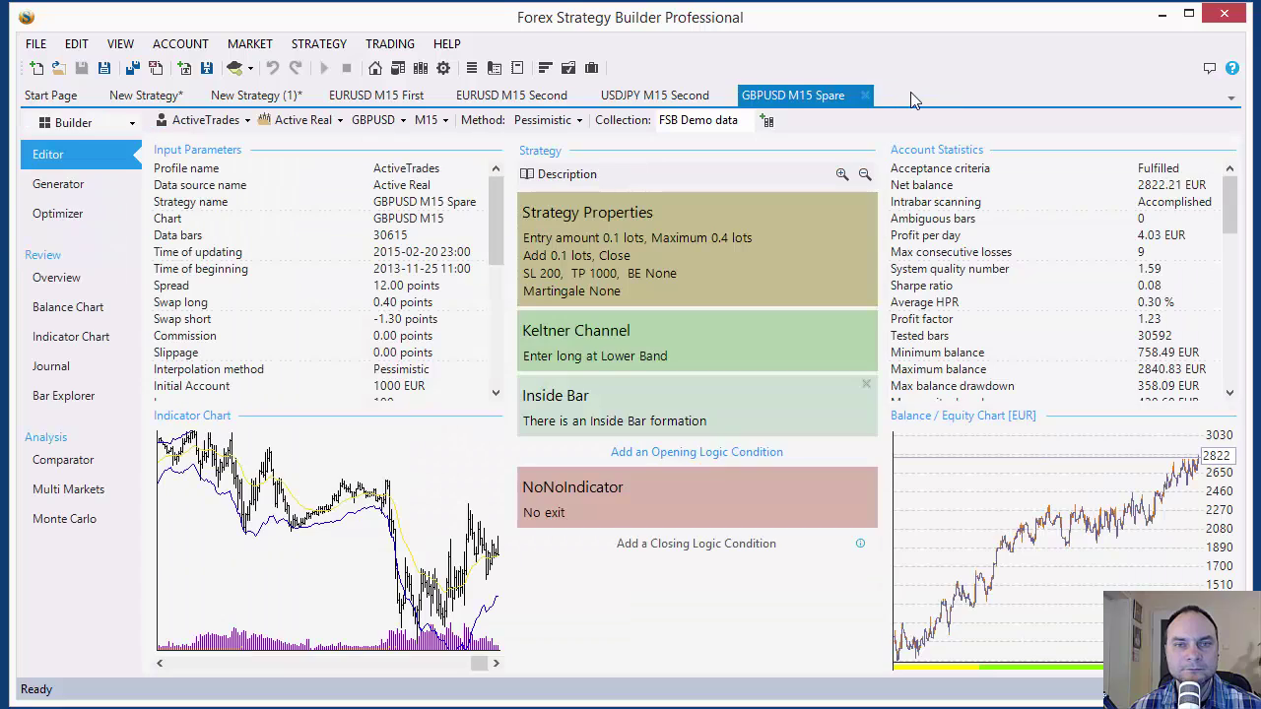
# Show Control Panel general settings with a taller Output Log panel docked below
pyautogui.click(445, 68)
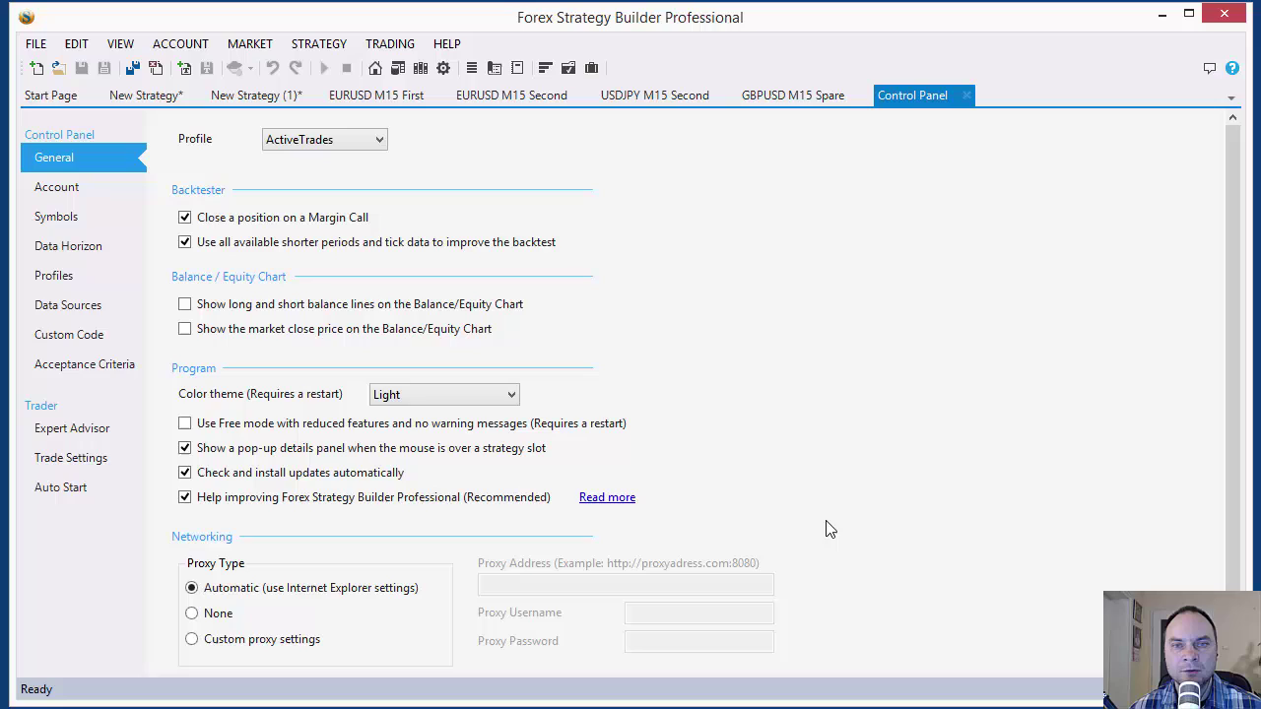
pyautogui.click(472, 69)
pyautogui.moveTo(494, 563); pyautogui.dragTo(501, 550)
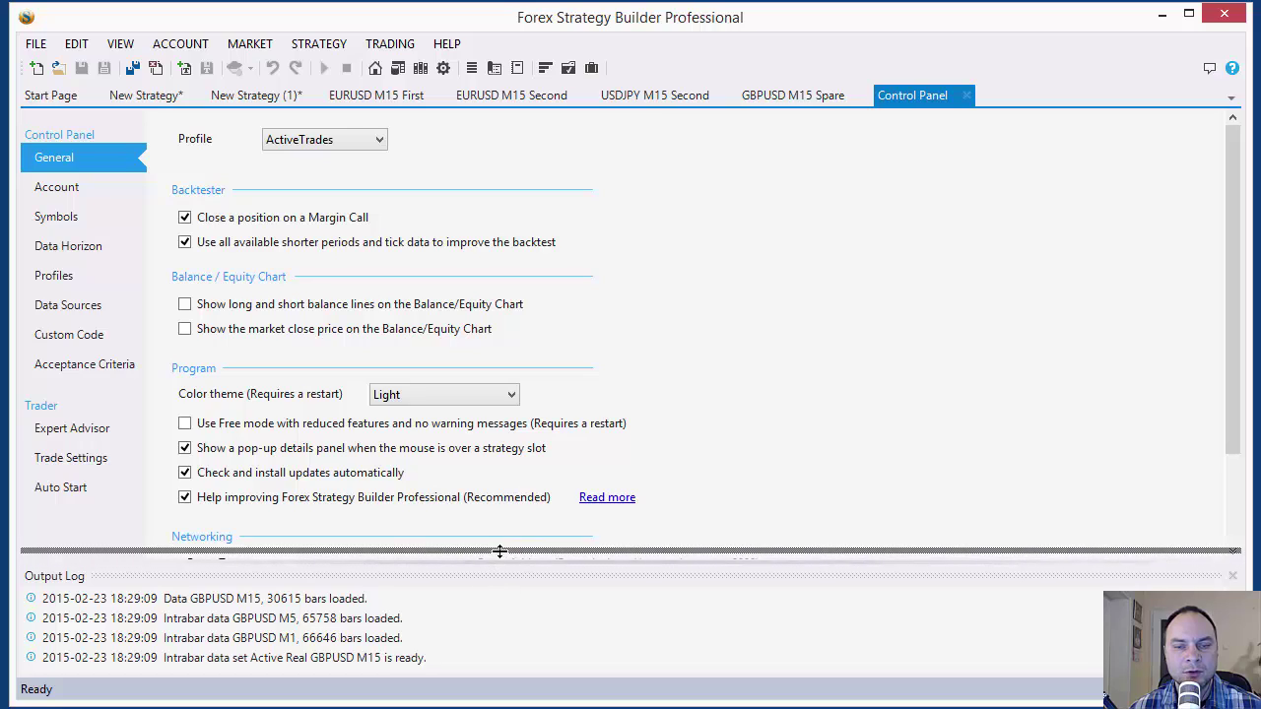
pyautogui.click(525, 611)
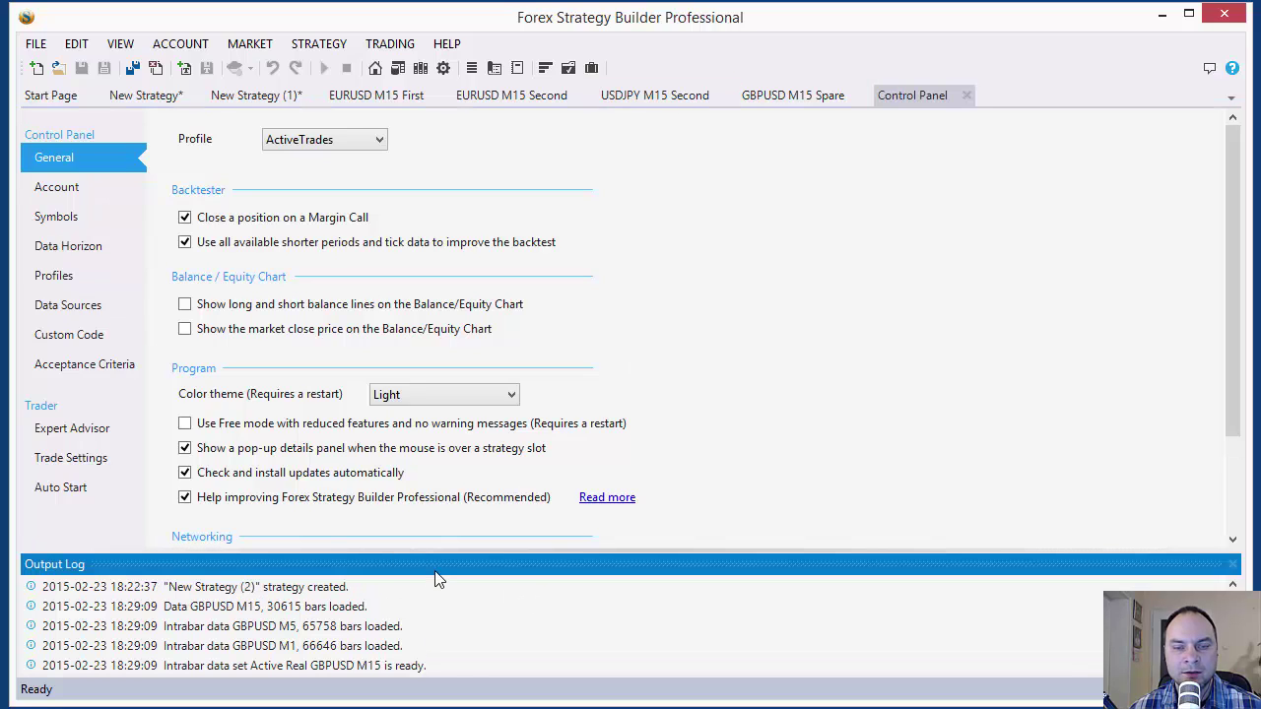
# Add Trade Status and Trade Journal panels beside the log, keeping Output Log selected
pyautogui.click(494, 68)
pyautogui.click(518, 69)
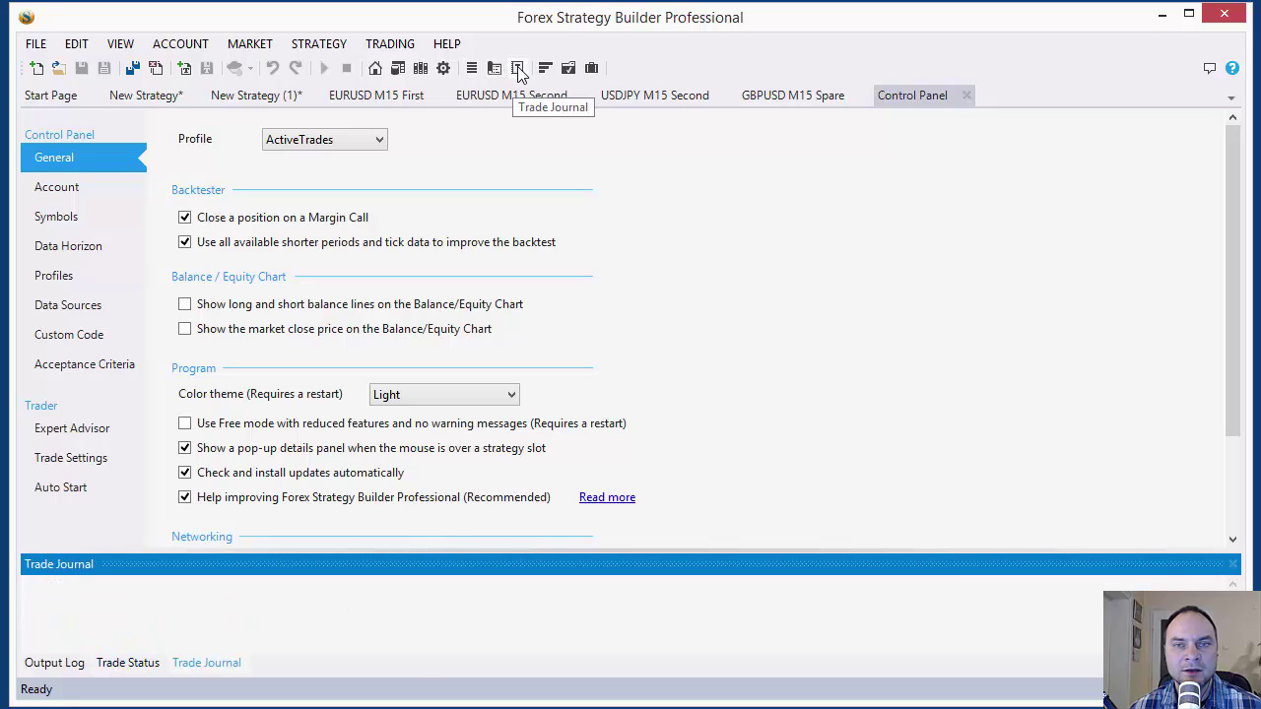
pyautogui.click(133, 664)
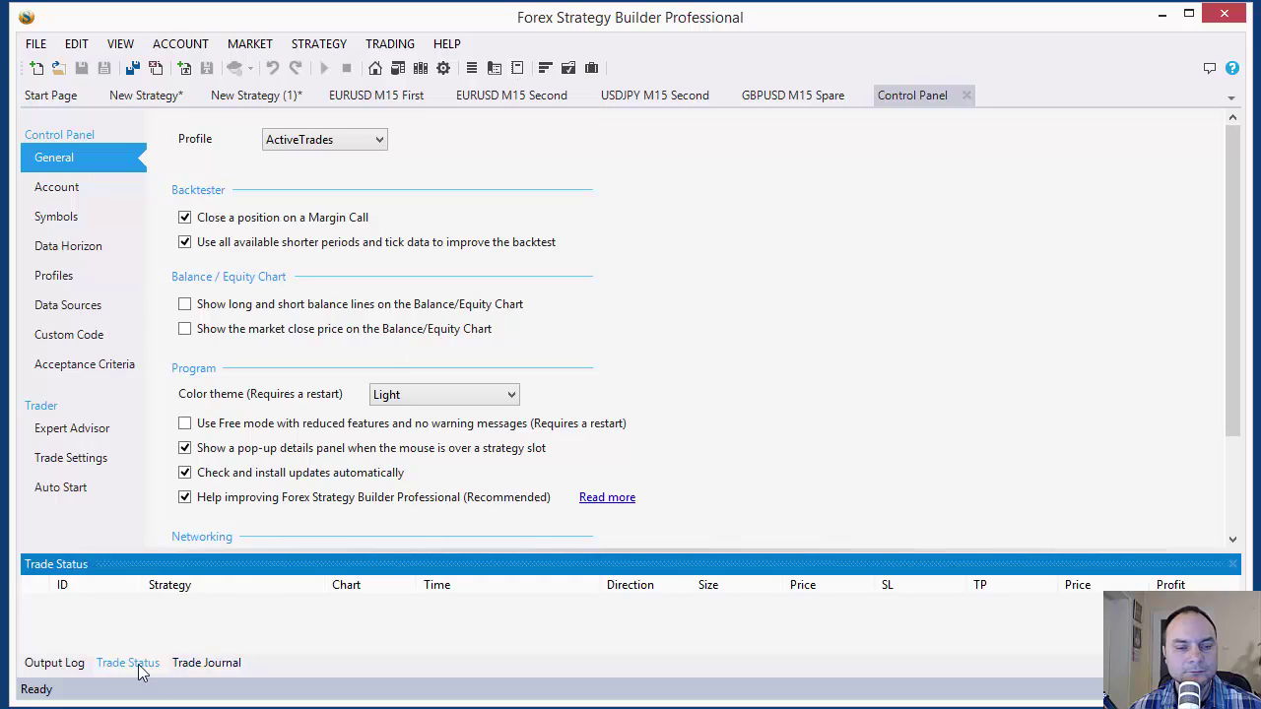
pyautogui.click(61, 664)
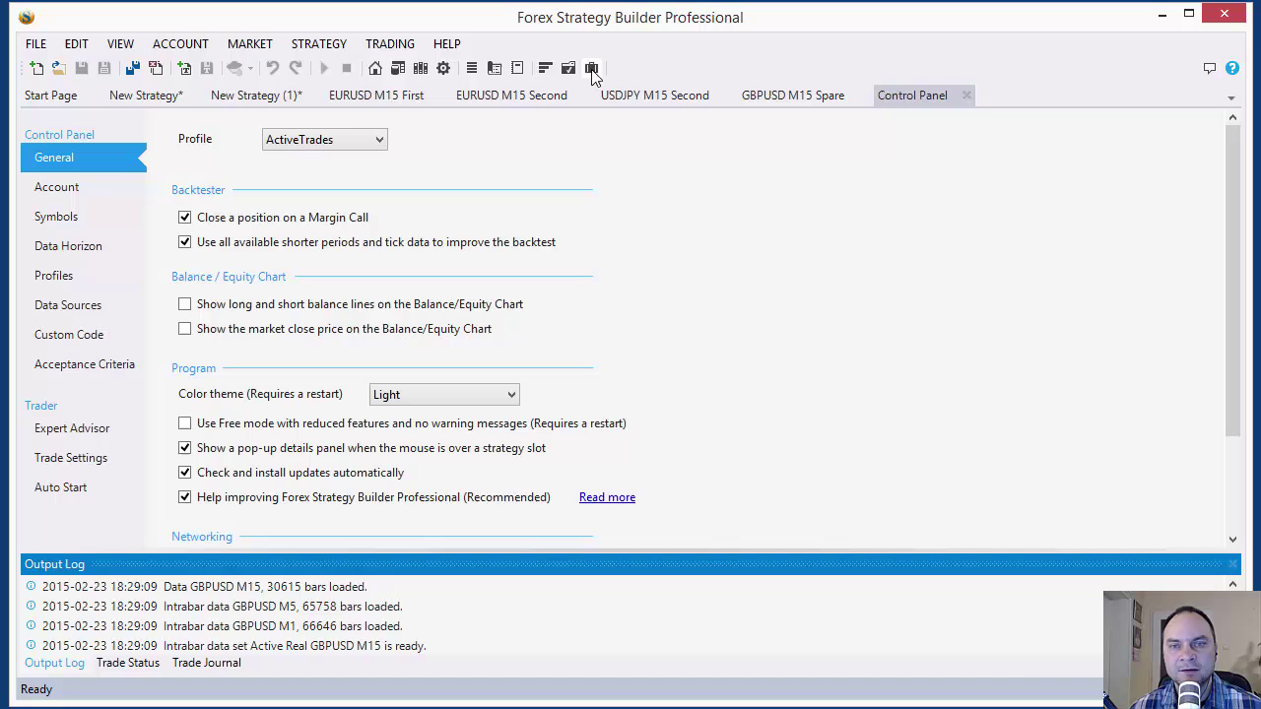
pyautogui.click(545, 68)
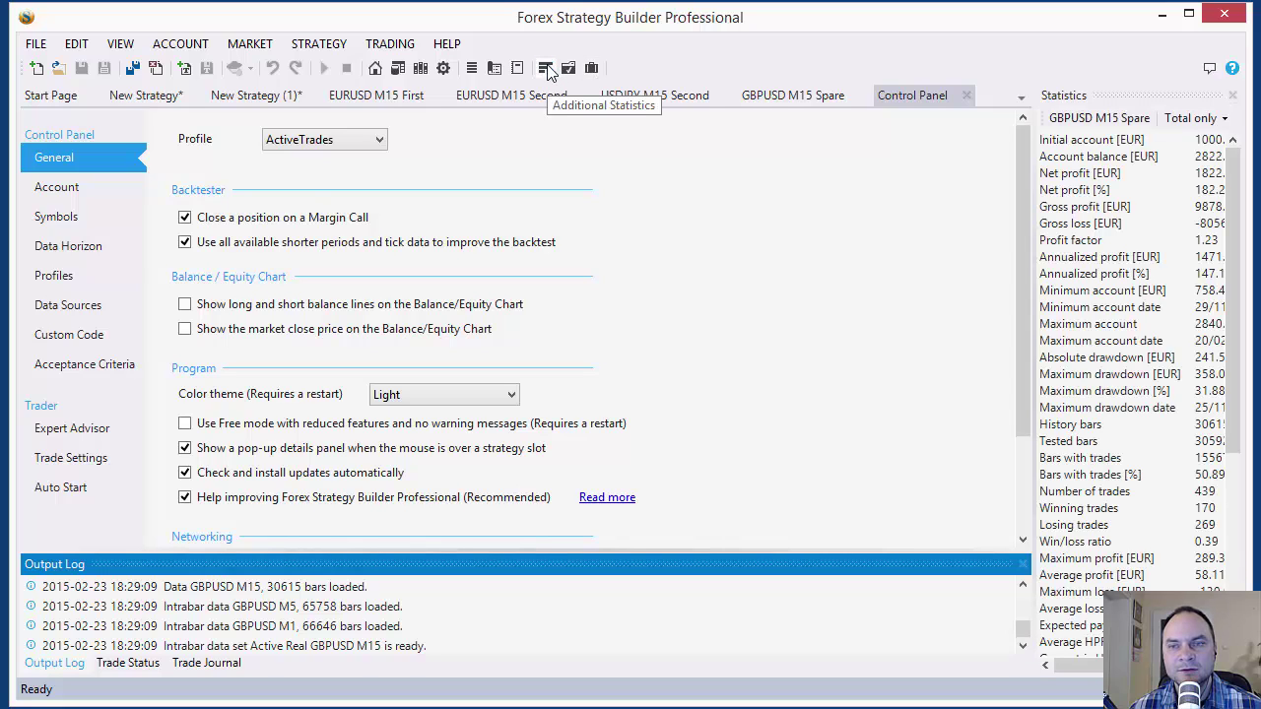
pyautogui.moveTo(1033, 228); pyautogui.dragTo(935, 233)
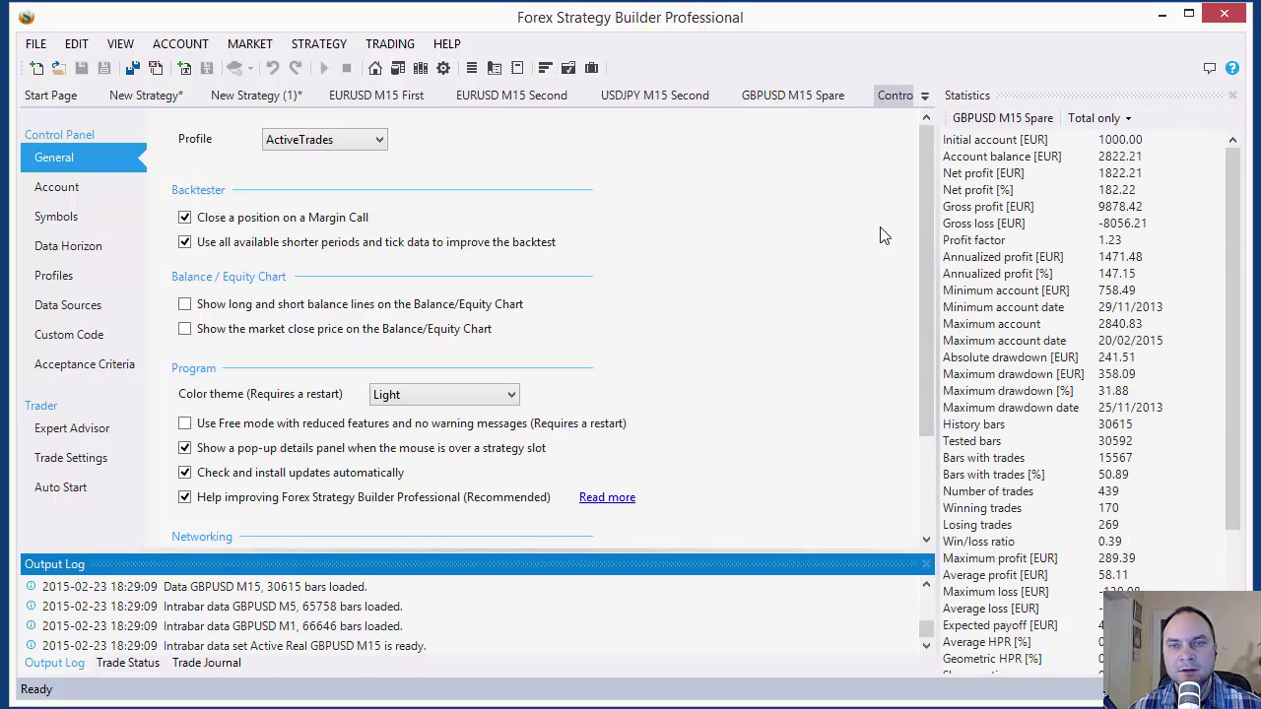
pyautogui.click(273, 95)
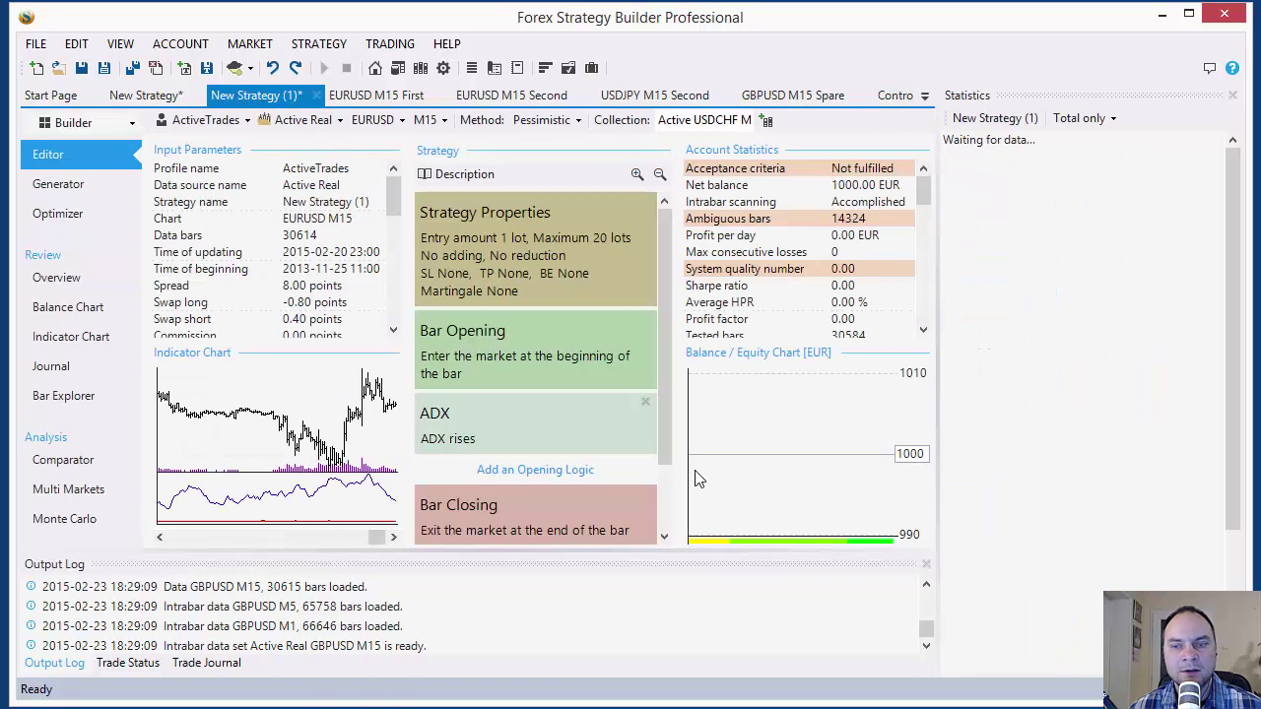
pyautogui.click(362, 99)
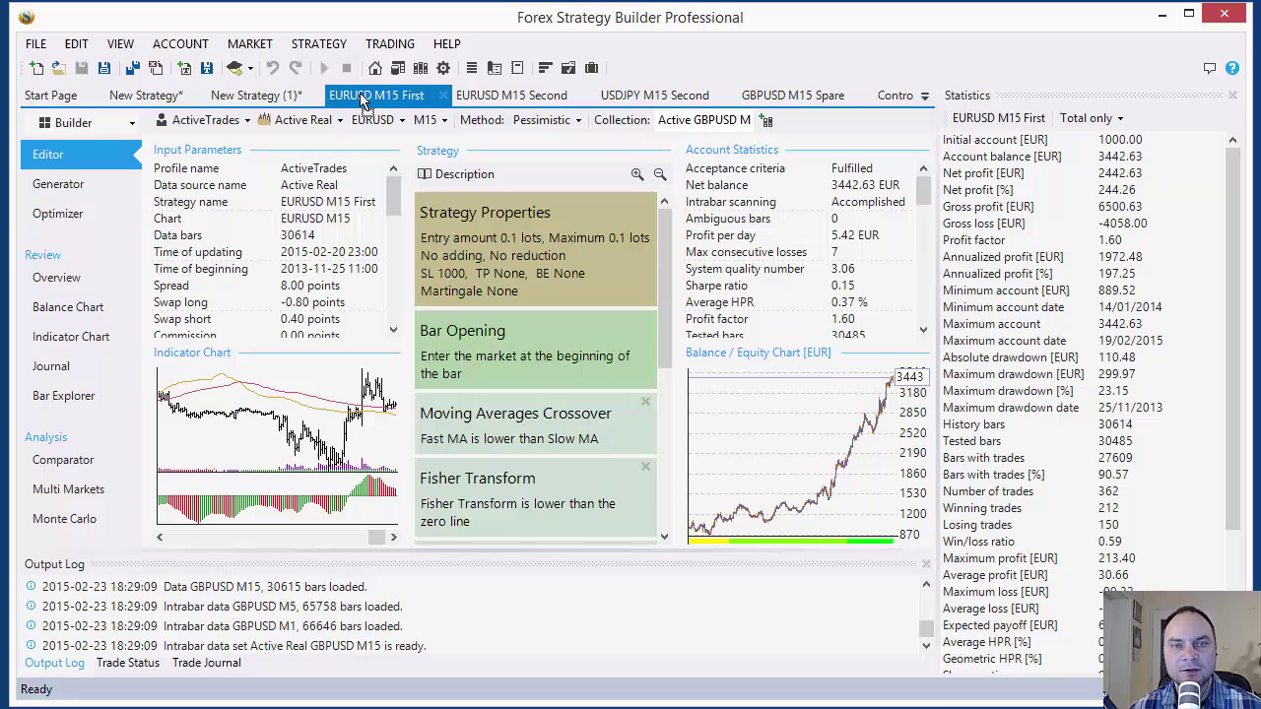
pyautogui.click(252, 99)
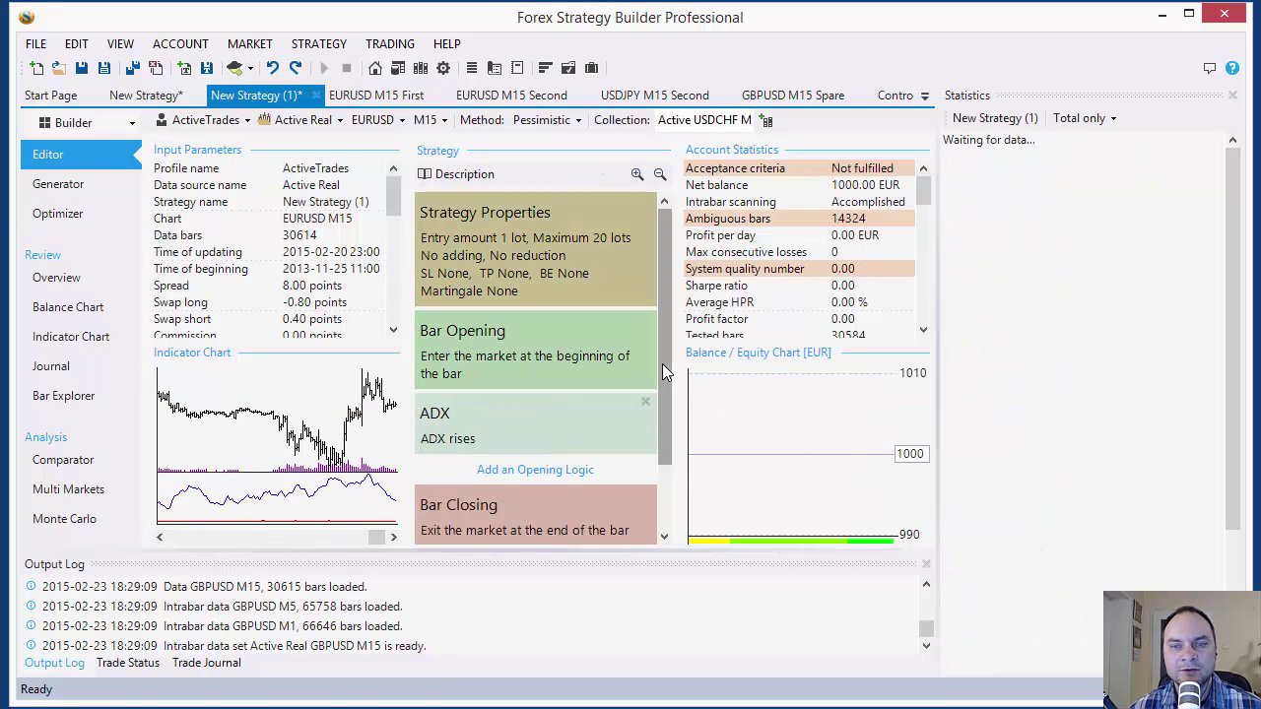
pyautogui.scroll(-2, 662, 363)
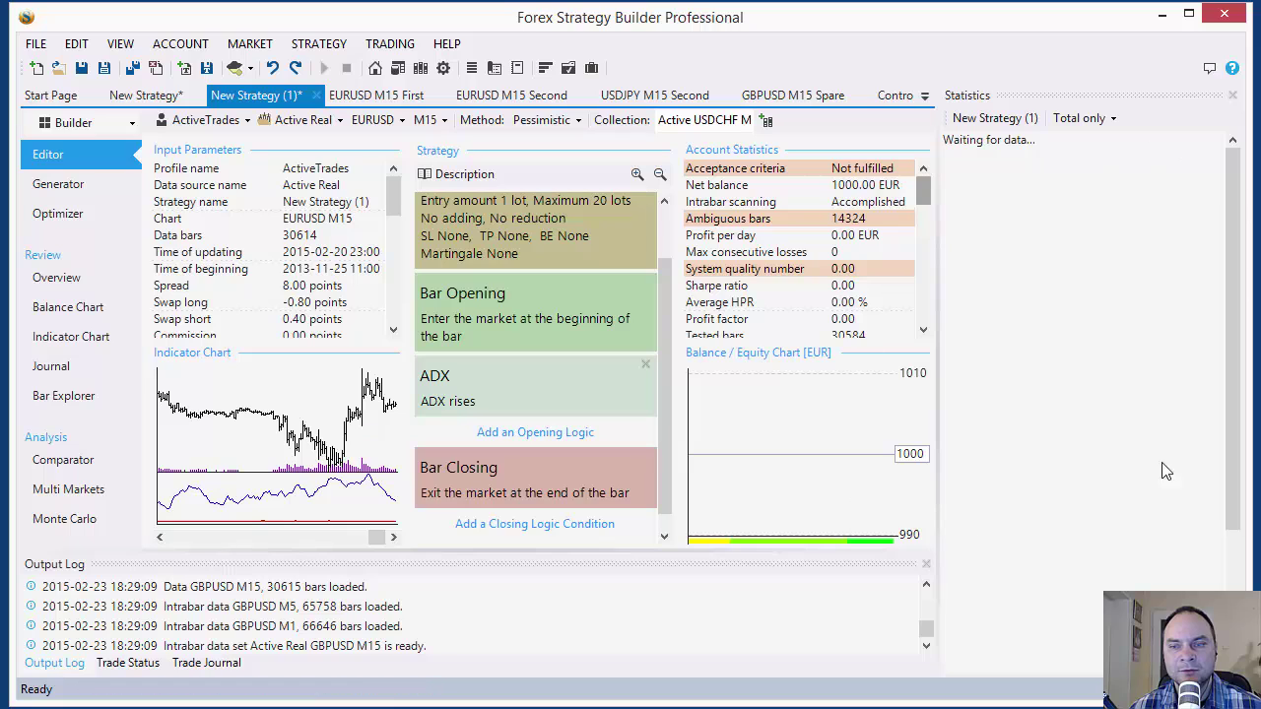
# Remove the ADX and Average True Range conditions, leaving no extra opening logic
pyautogui.click(535, 432)
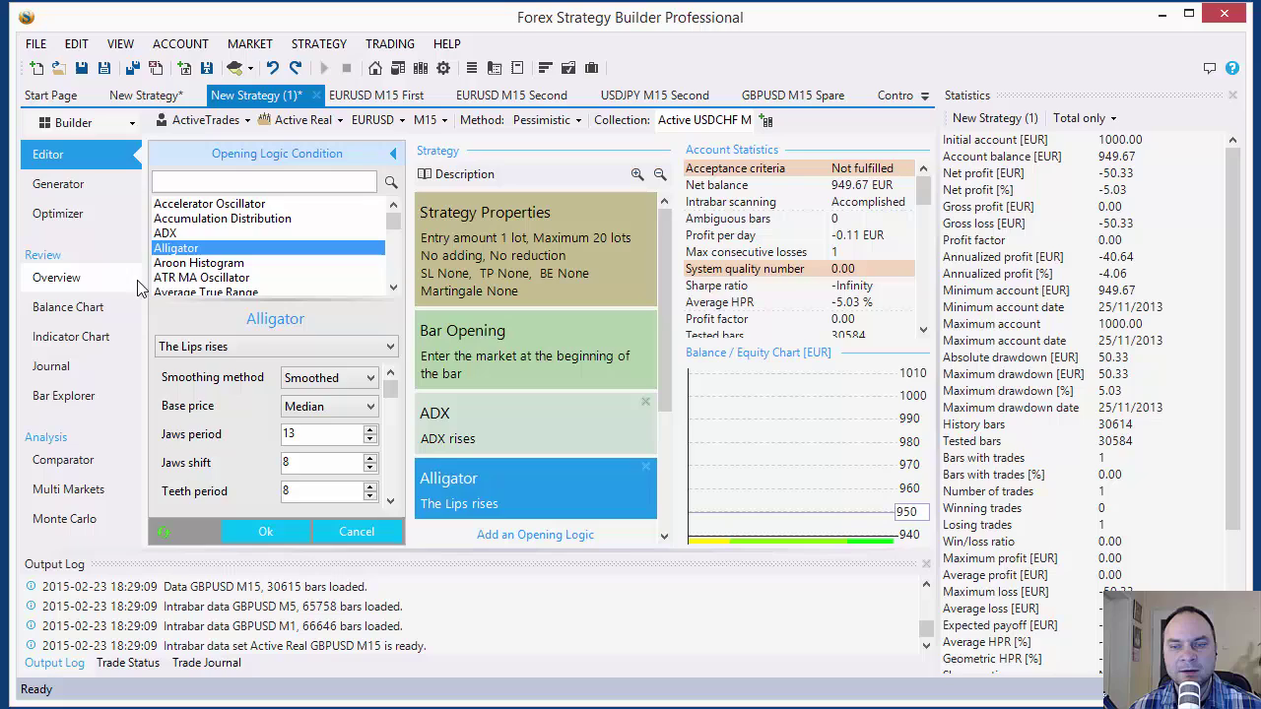
pyautogui.click(212, 292)
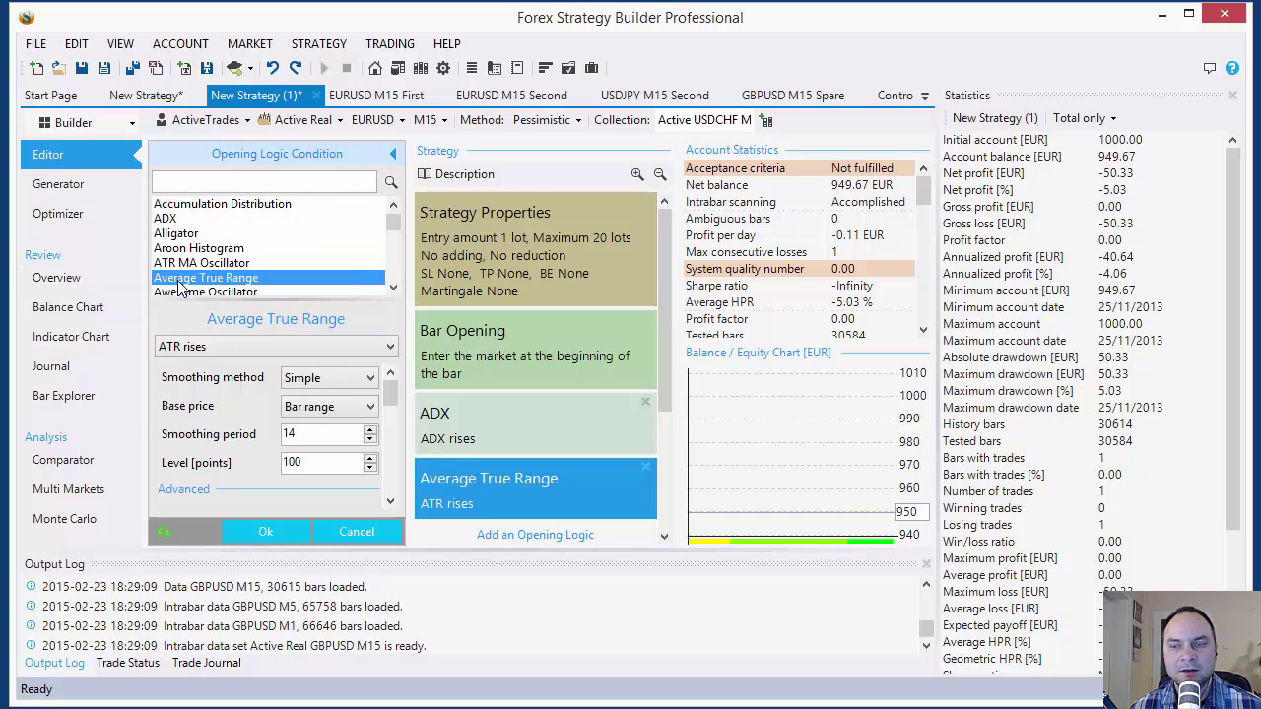
pyautogui.click(646, 402)
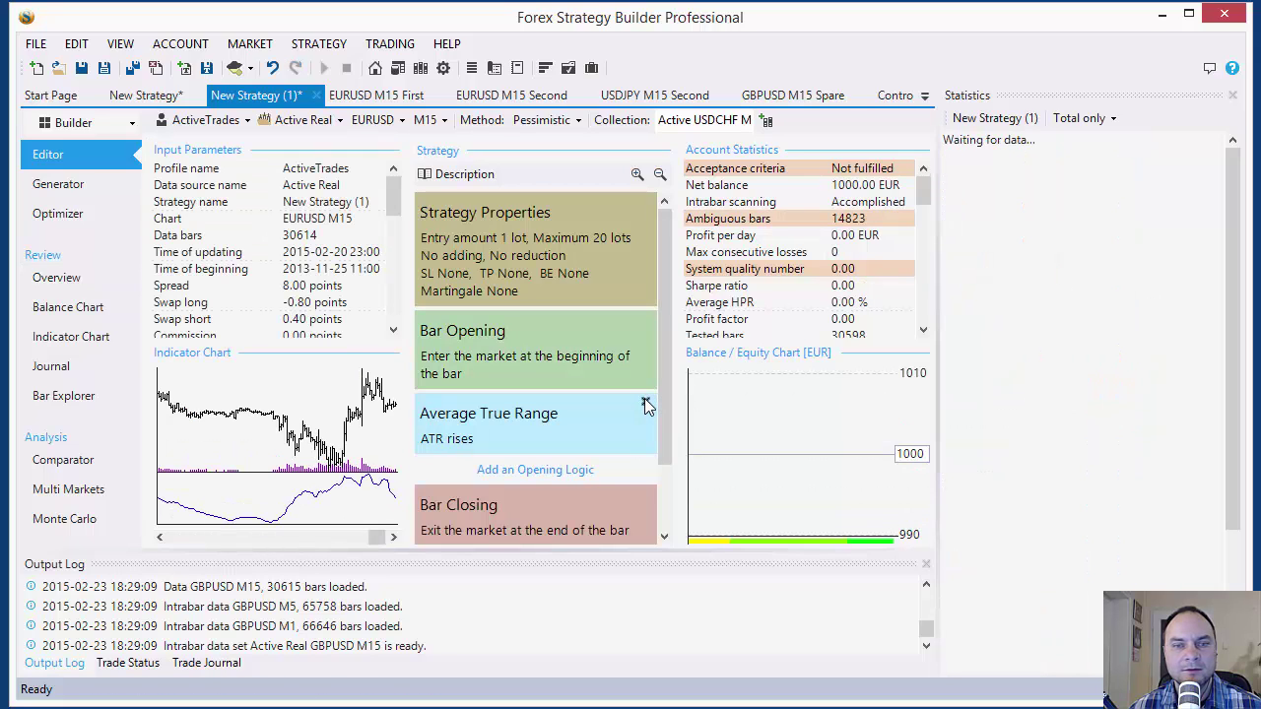
pyautogui.click(505, 431)
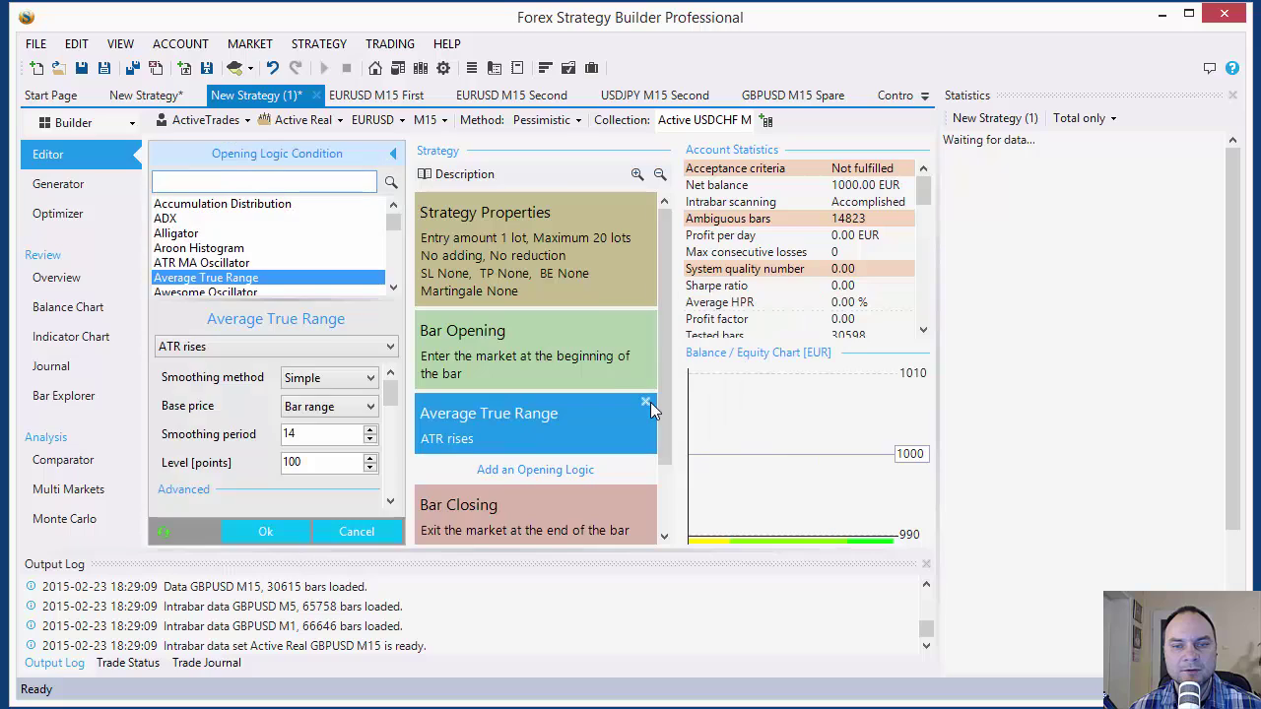
pyautogui.click(645, 402)
# Set the opening point to Fractal, found by searching 'fr'
pyautogui.click(459, 331)
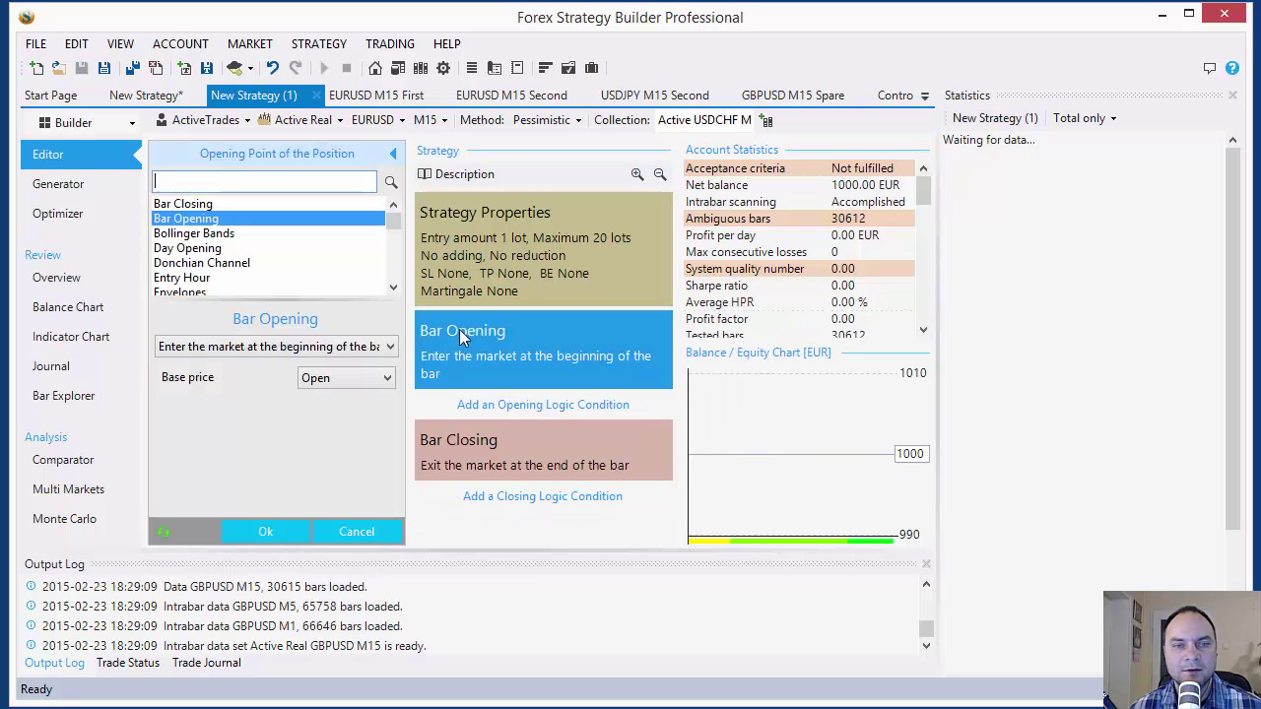
pyautogui.click(186, 250)
pyautogui.click(183, 278)
pyautogui.scroll(-2, 197, 261)
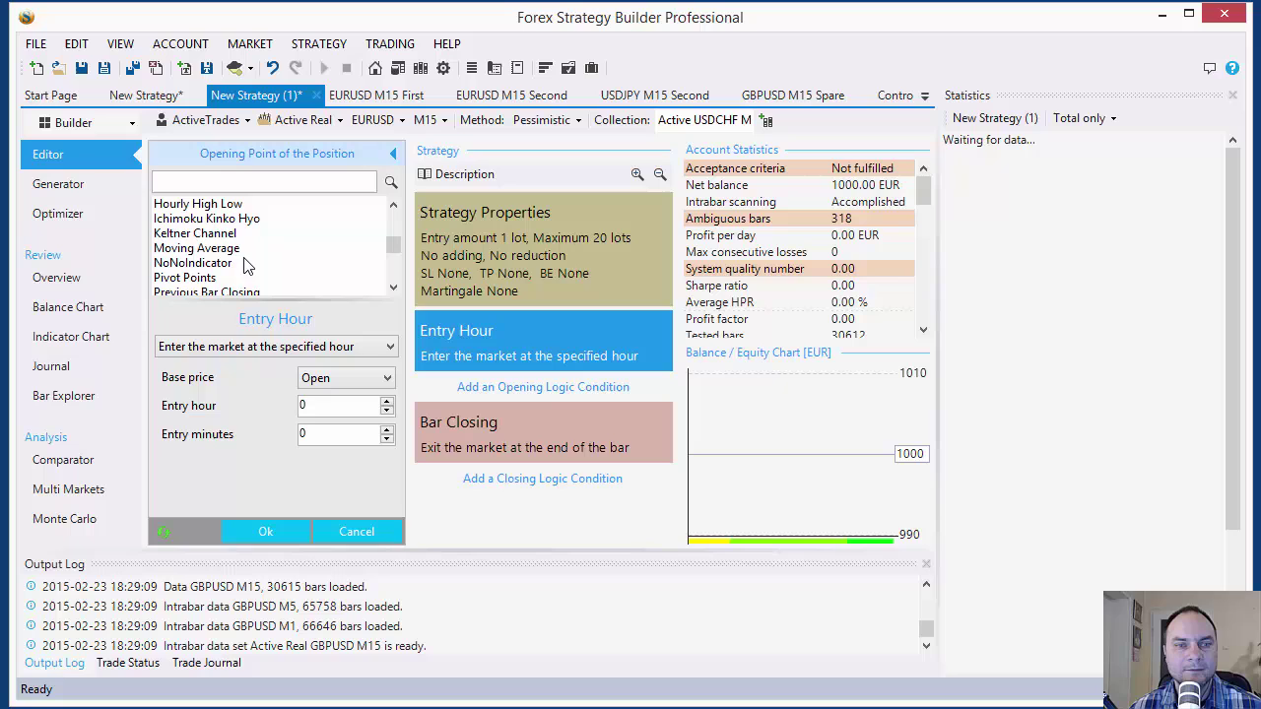
pyautogui.click(212, 183)
pyautogui.write('fr')
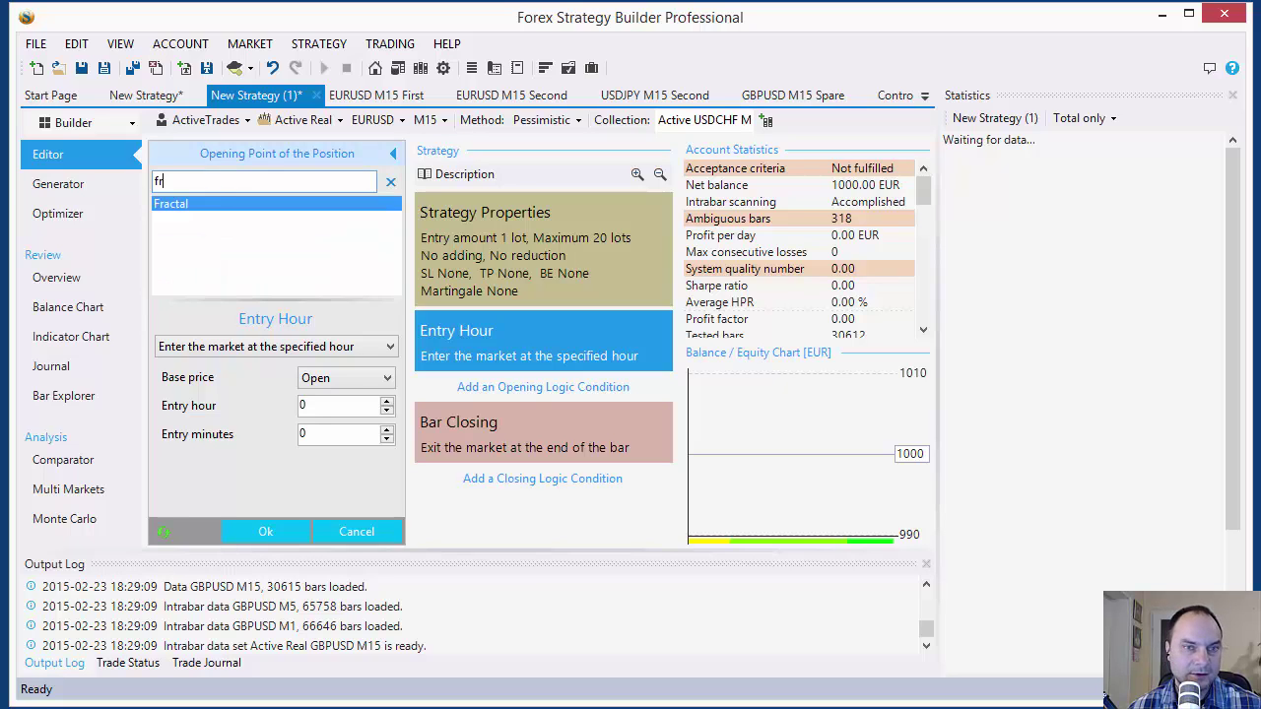
pyautogui.click(172, 203)
pyautogui.click(265, 531)
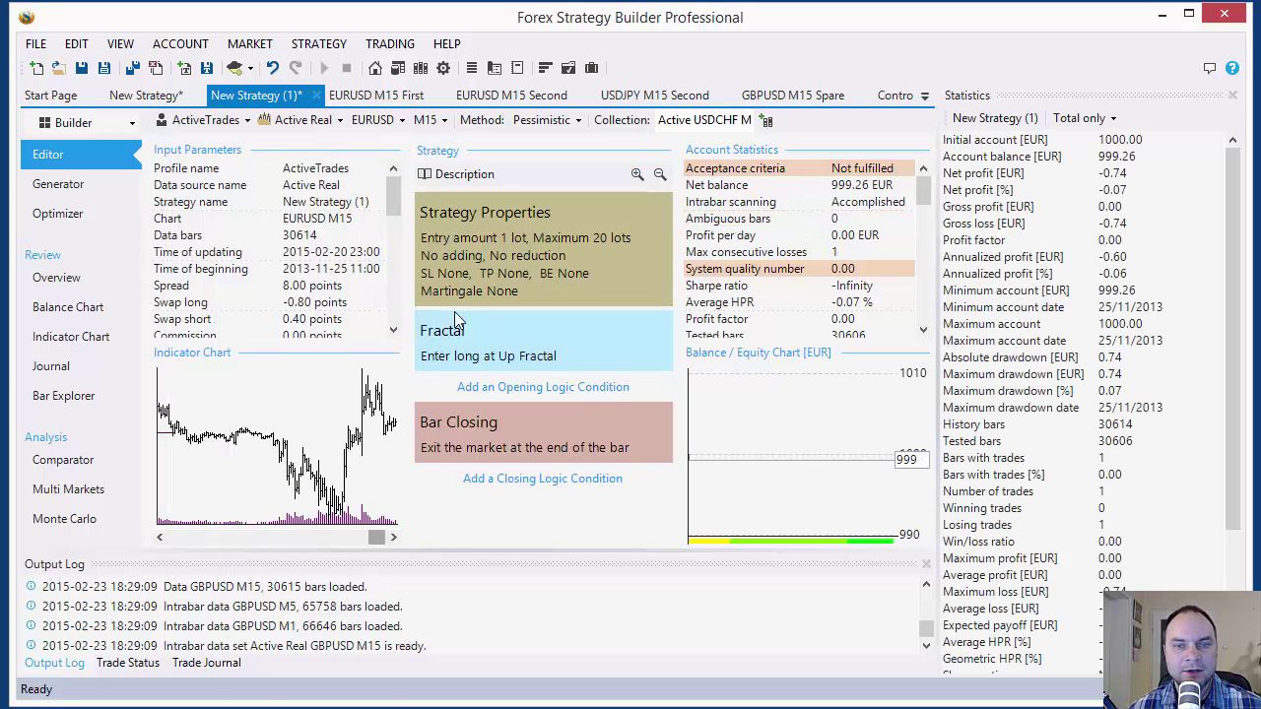
# Set the Strategy Properties entry amount to 0.1 lots
pyautogui.click(497, 258)
pyautogui.moveTo(339, 244); pyautogui.dragTo(233, 254)
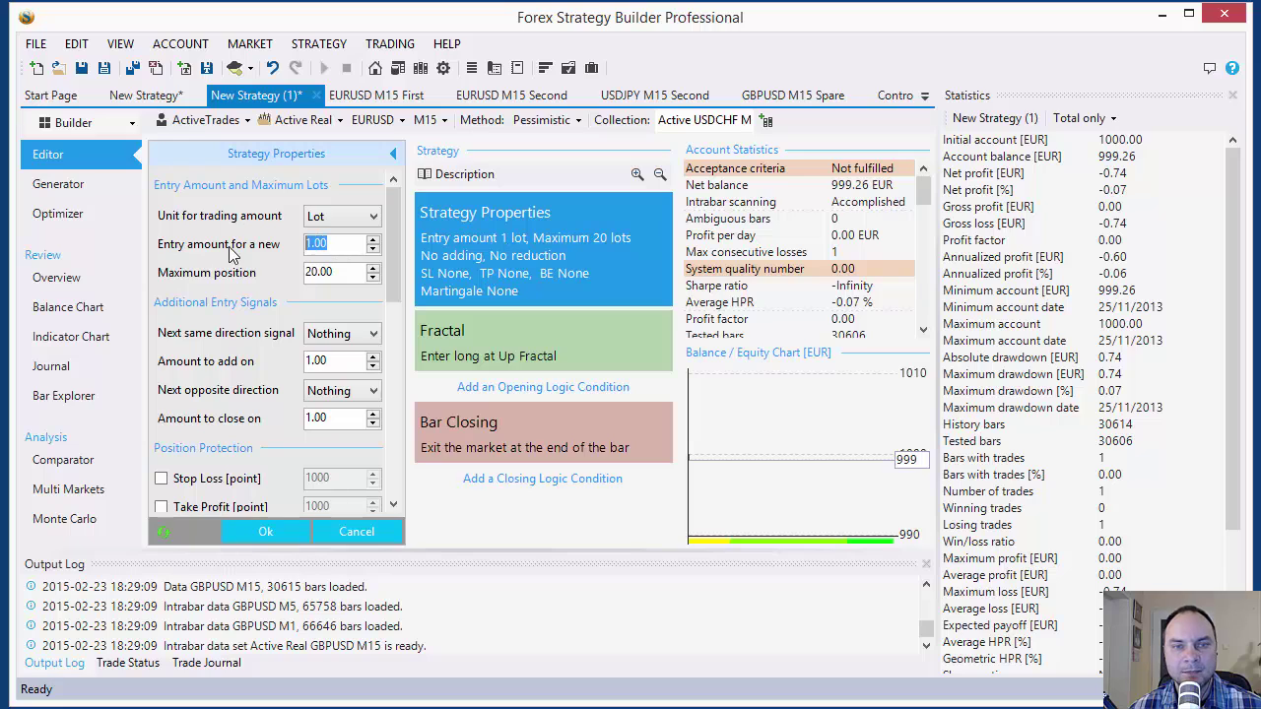
pyautogui.write('0.1')
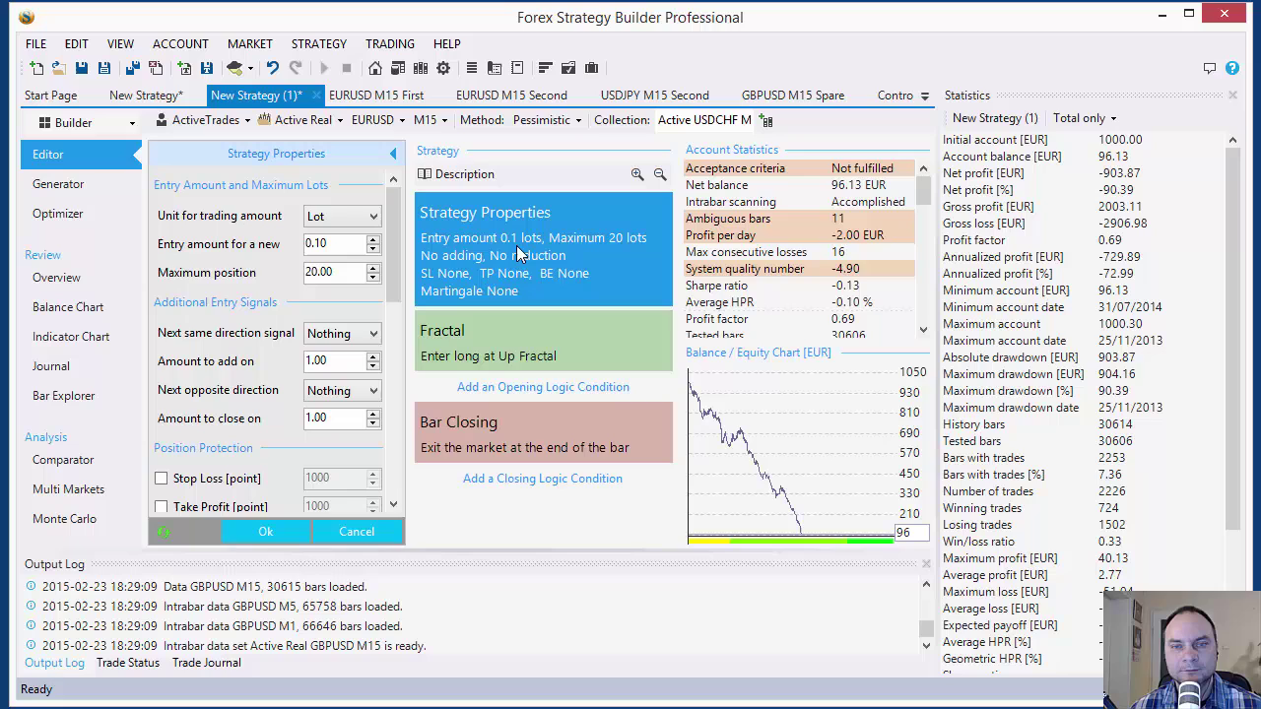
pyautogui.click(265, 531)
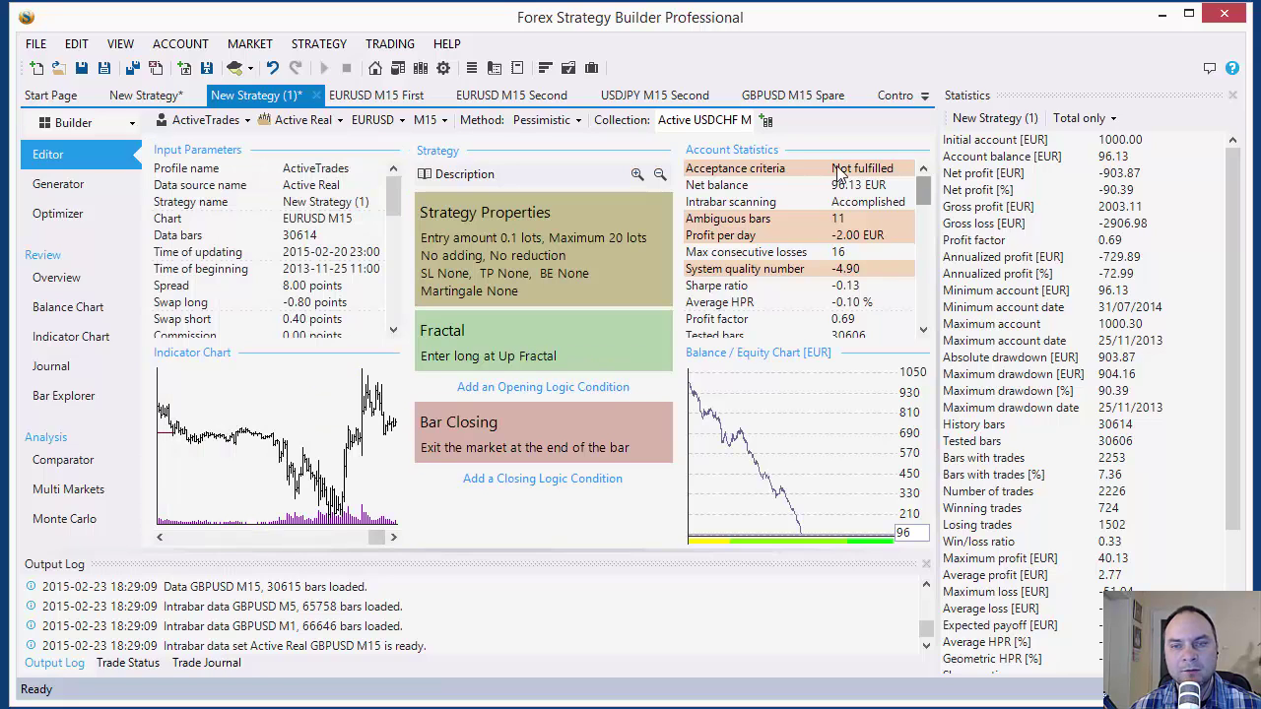
pyautogui.click(997, 102)
pyautogui.click(502, 81)
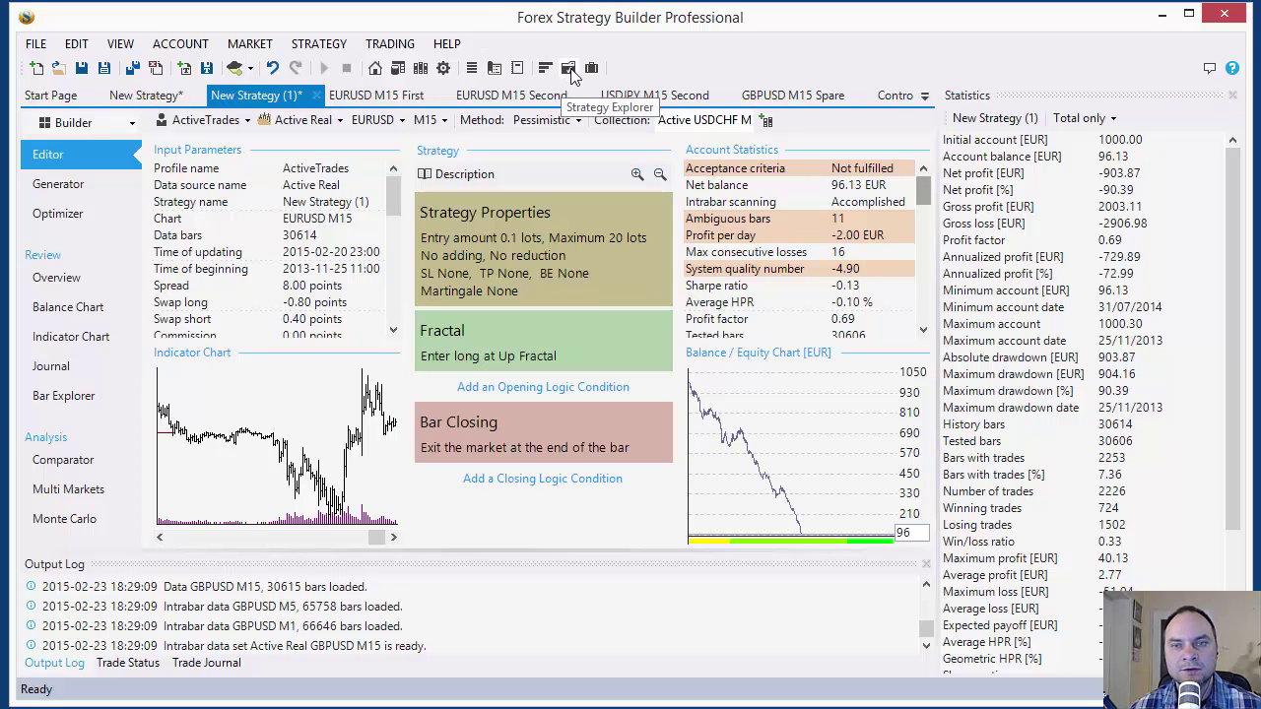
# Dock Strategy Explorer and Strategy Portfolio panels, showing six strategies totalling 14,586.41 EUR
pyautogui.click(569, 69)
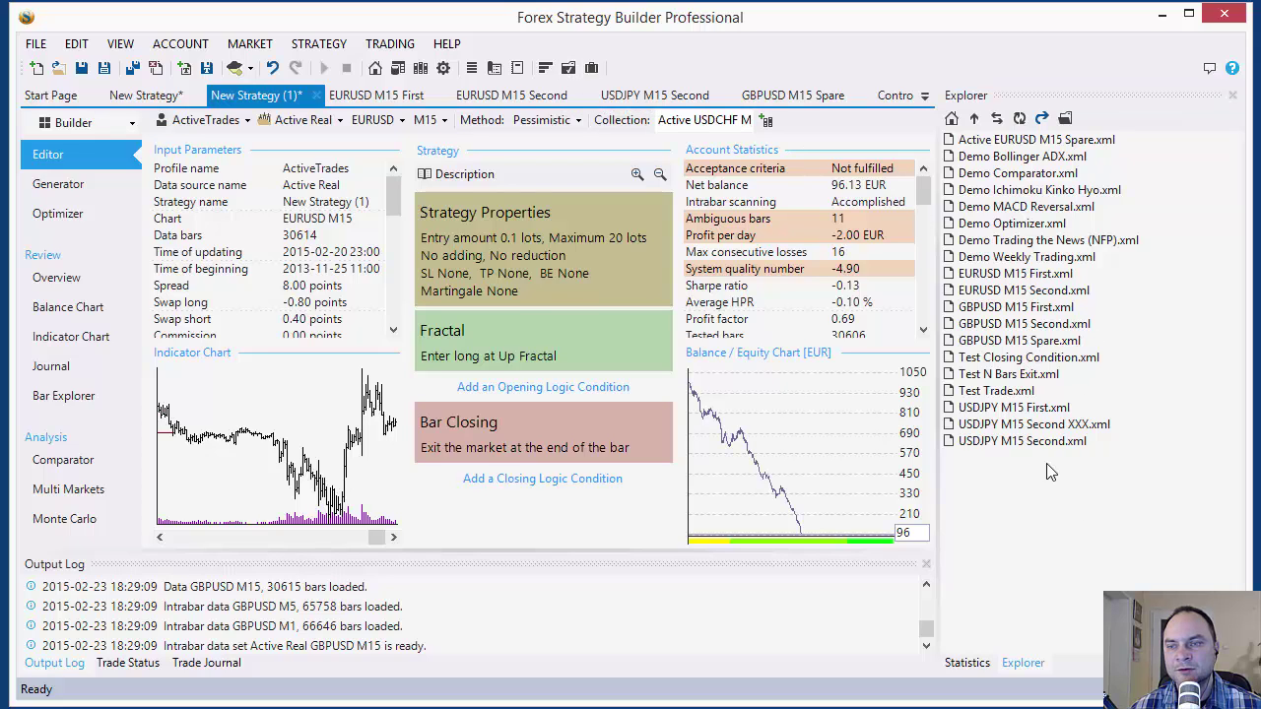
pyautogui.click(1029, 96)
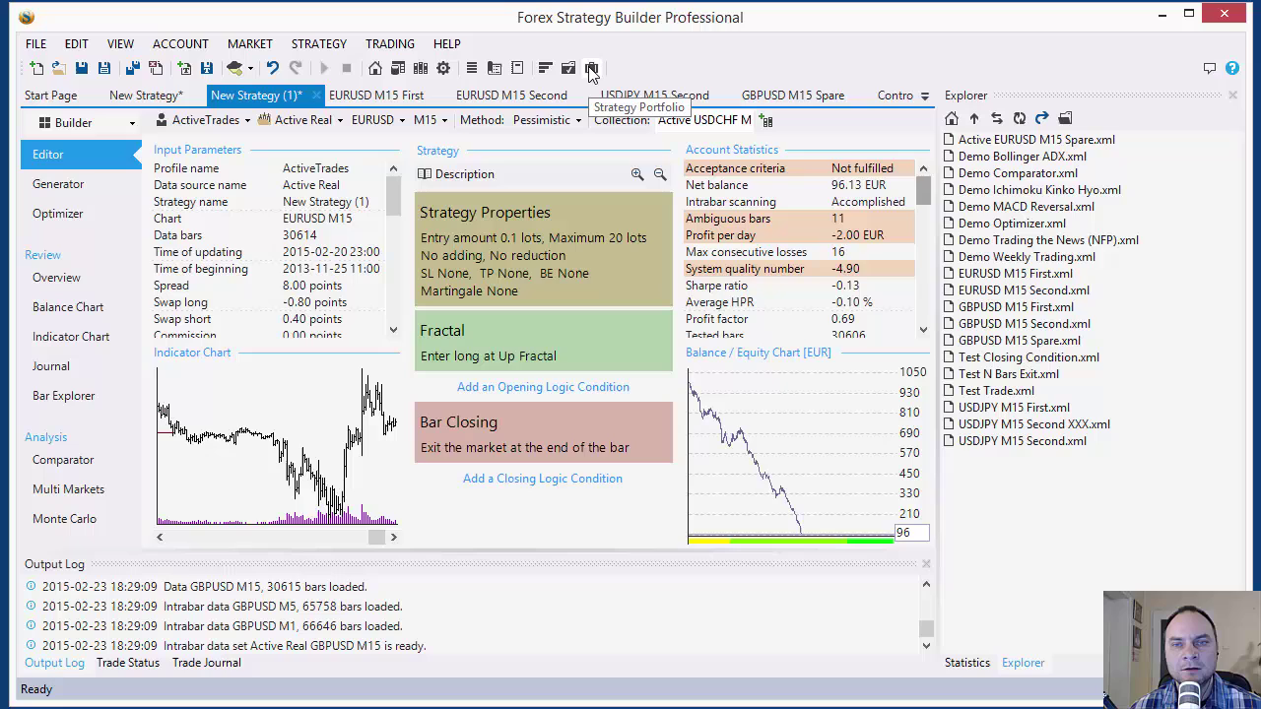
pyautogui.click(591, 69)
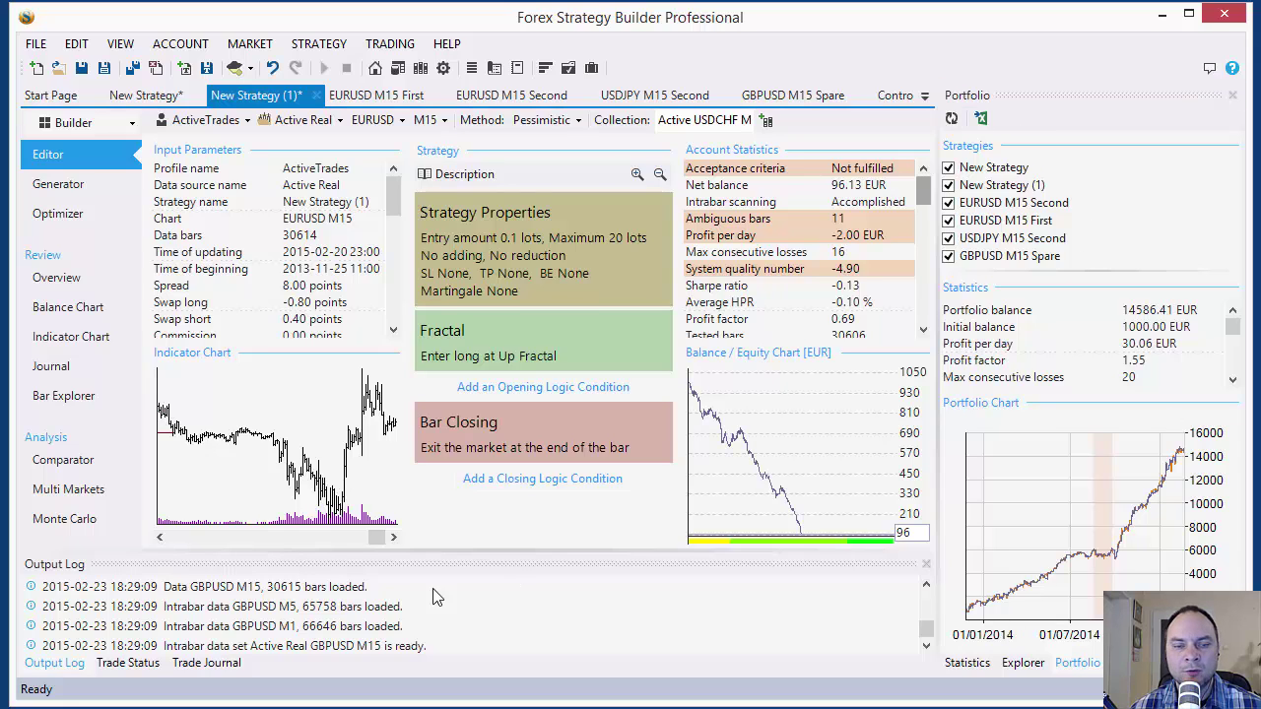
pyautogui.click(163, 562)
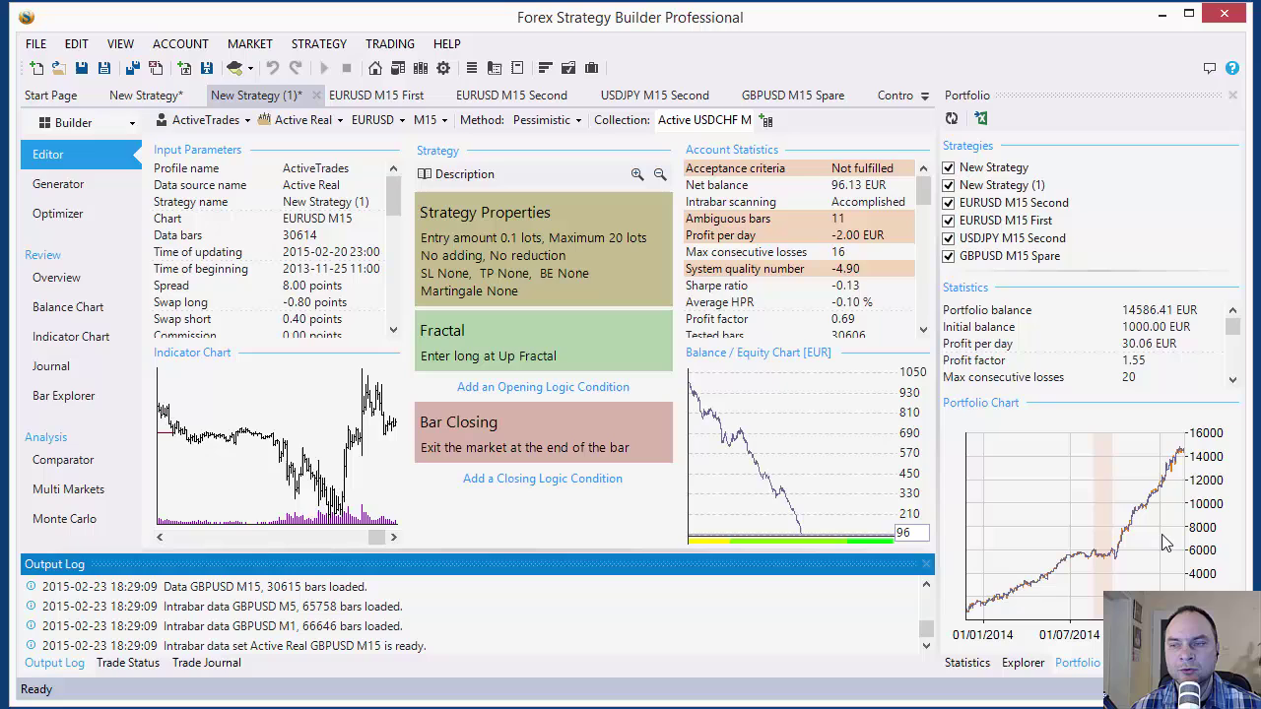
# Close the Explorer, Statistics and Portfolio panels on the right
pyautogui.click(1223, 99)
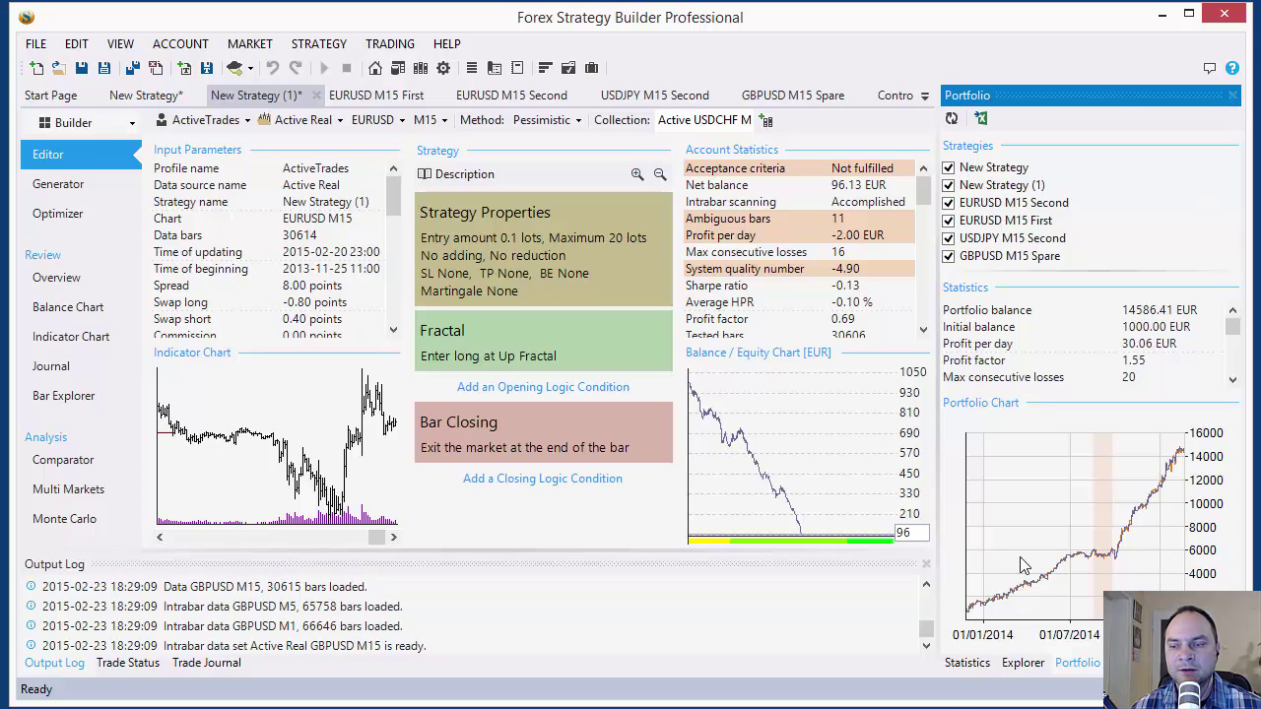
pyautogui.click(1022, 663)
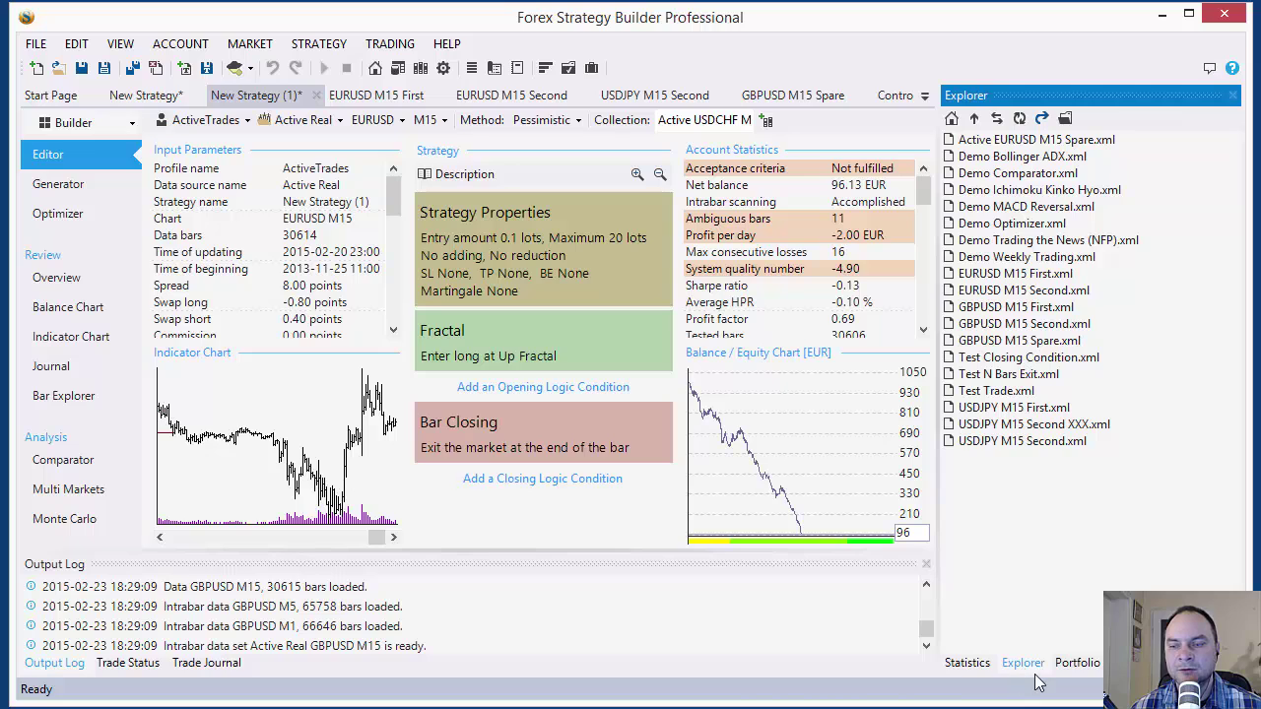
pyautogui.click(1234, 95)
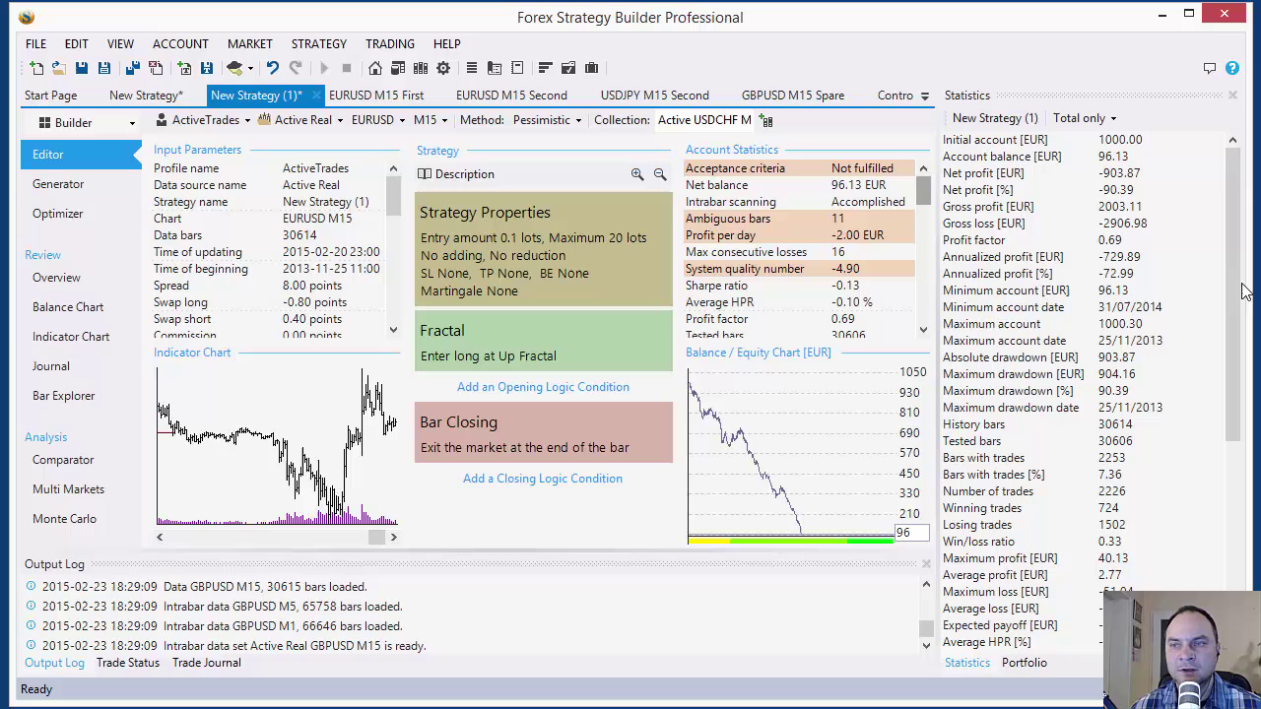
pyautogui.click(966, 670)
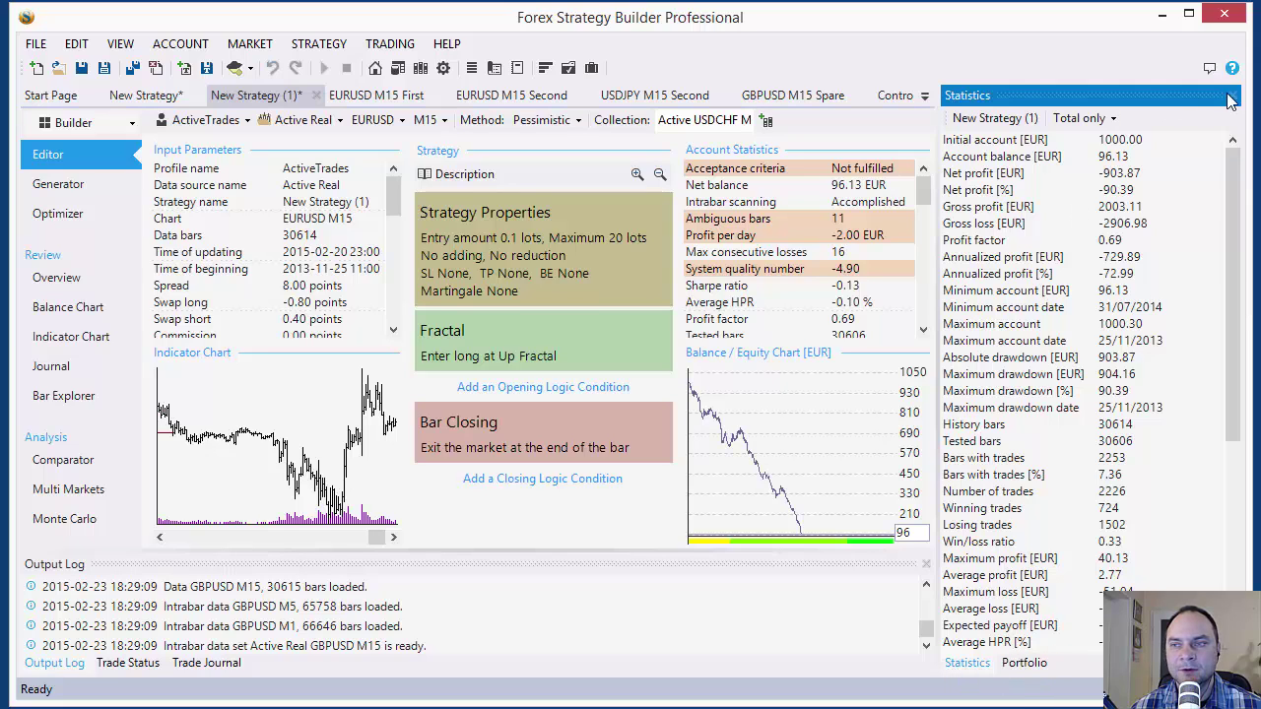
pyautogui.click(1233, 96)
pyautogui.click(1234, 96)
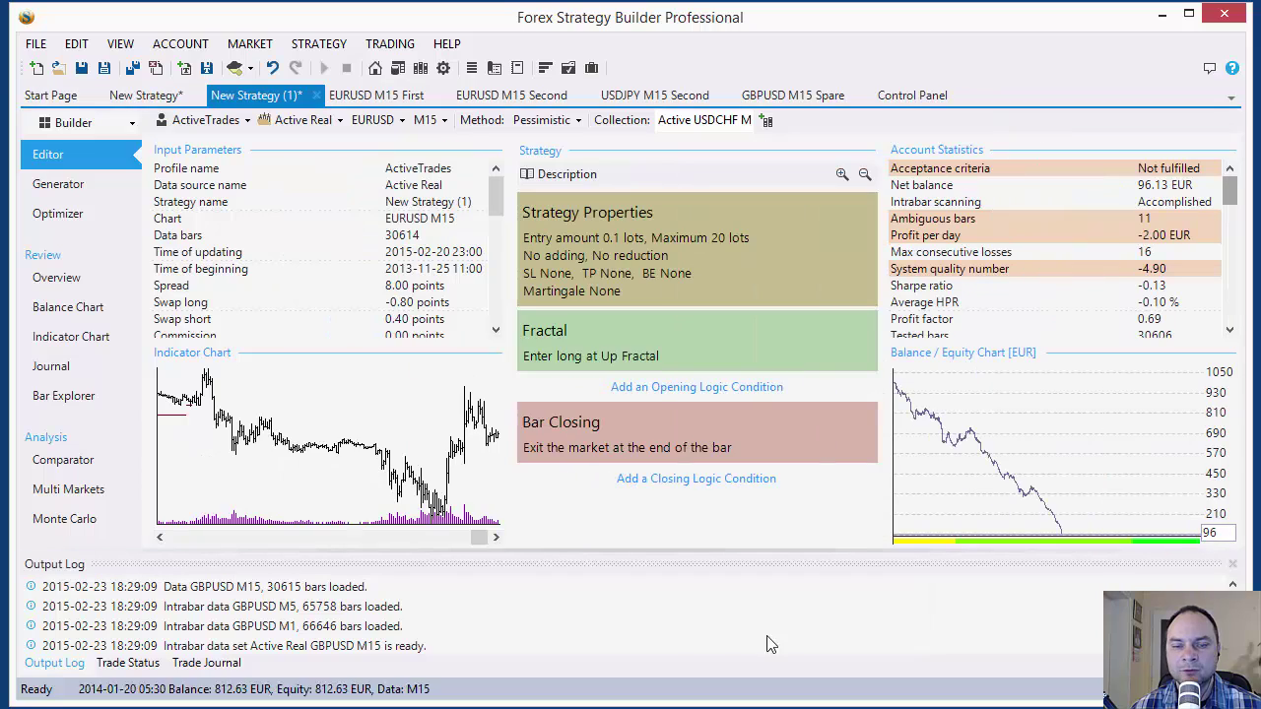
# Close the Output Log, Trade Status and Trade Journal panels, returning to EURUSD M15 First
pyautogui.click(138, 667)
pyautogui.click(200, 666)
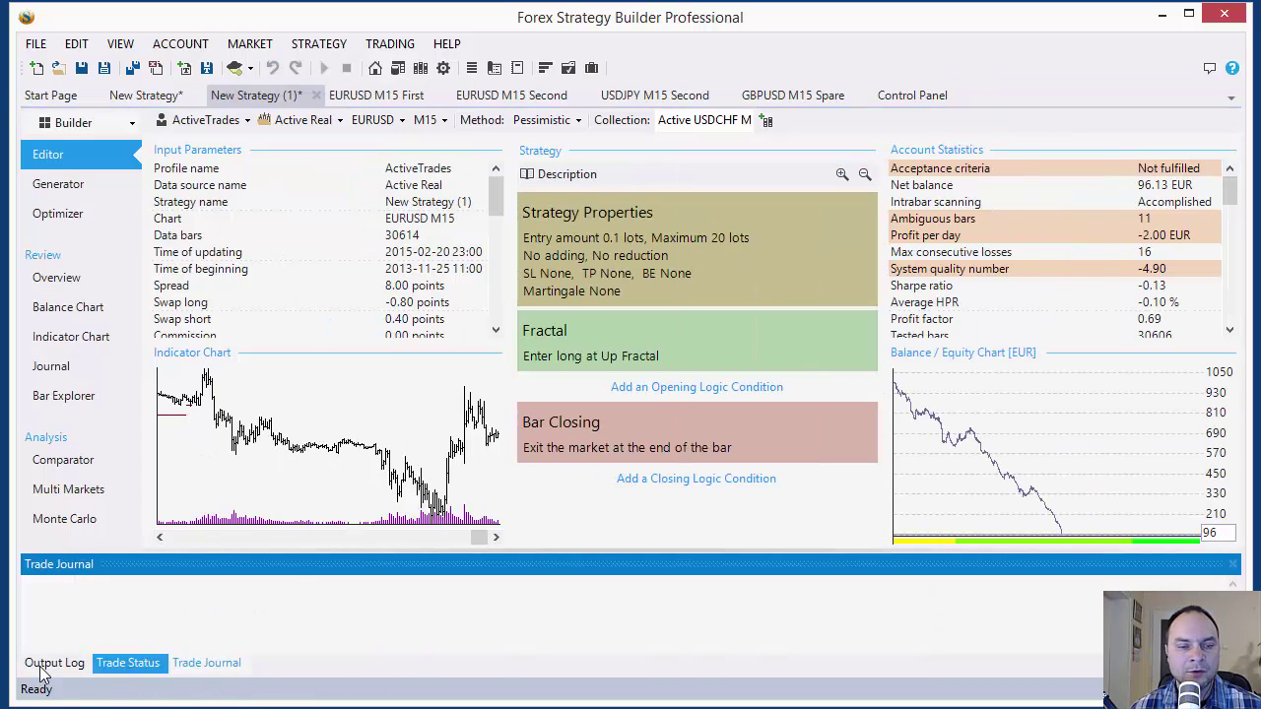
pyautogui.click(55, 665)
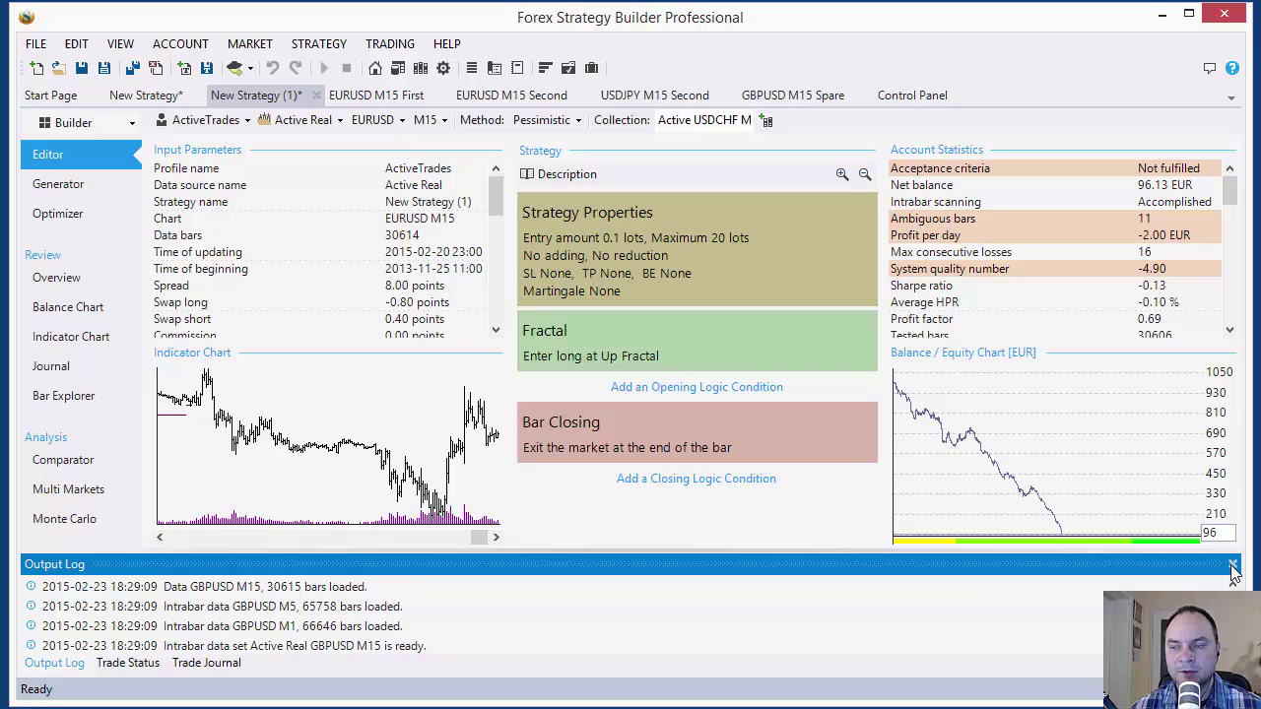
pyautogui.click(1232, 564)
pyautogui.click(1232, 563)
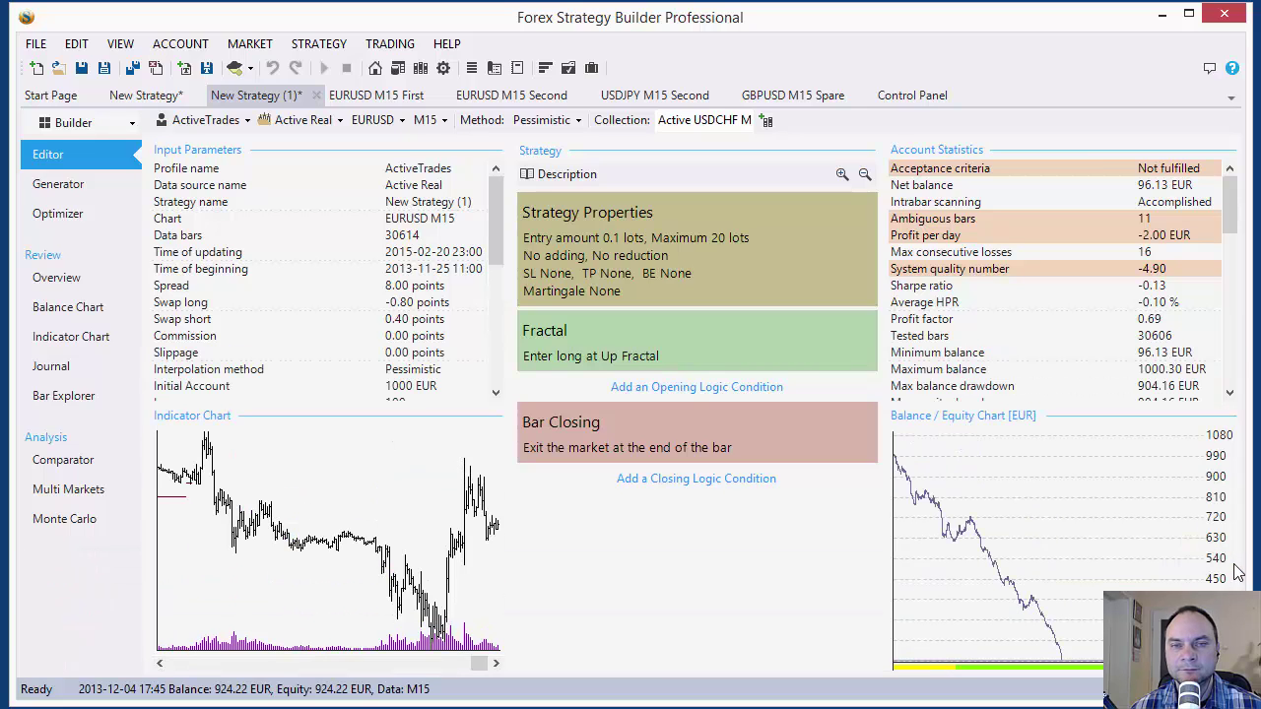
pyautogui.click(378, 98)
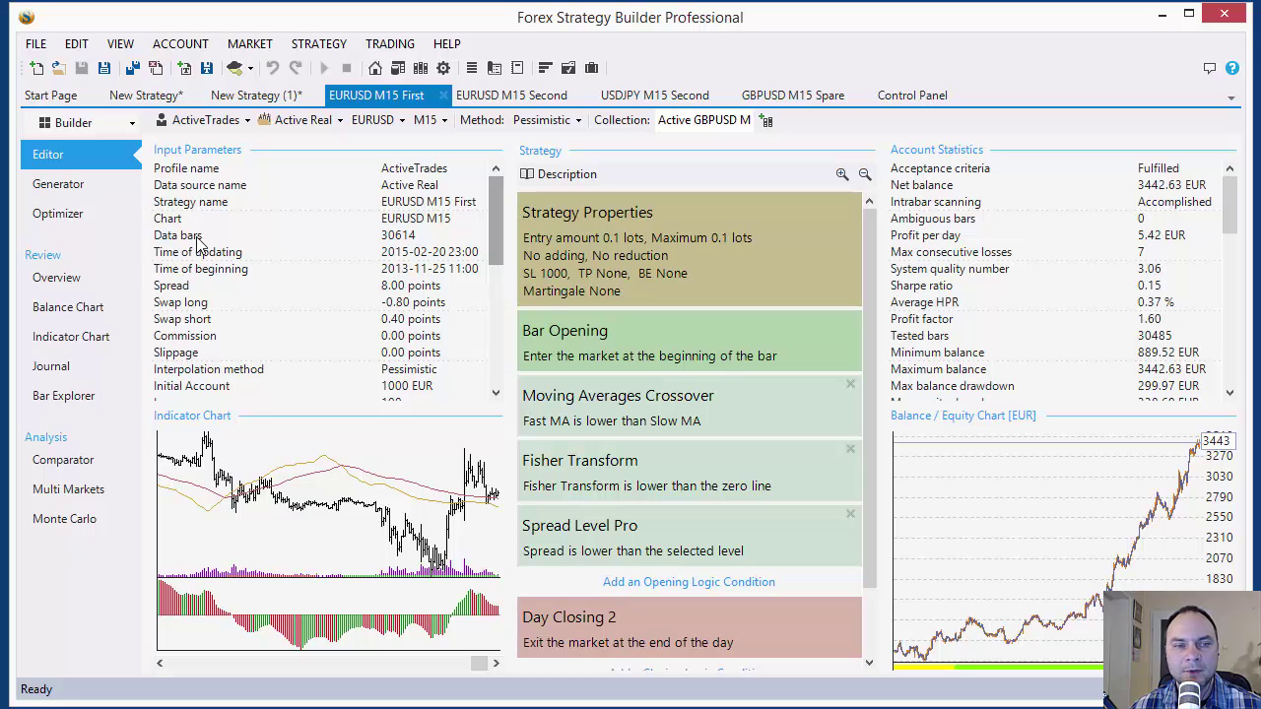
# Show EURUSD M15 First's Optimizer page with parameter ranges like Stop Loss 900–1100
pyautogui.click(44, 188)
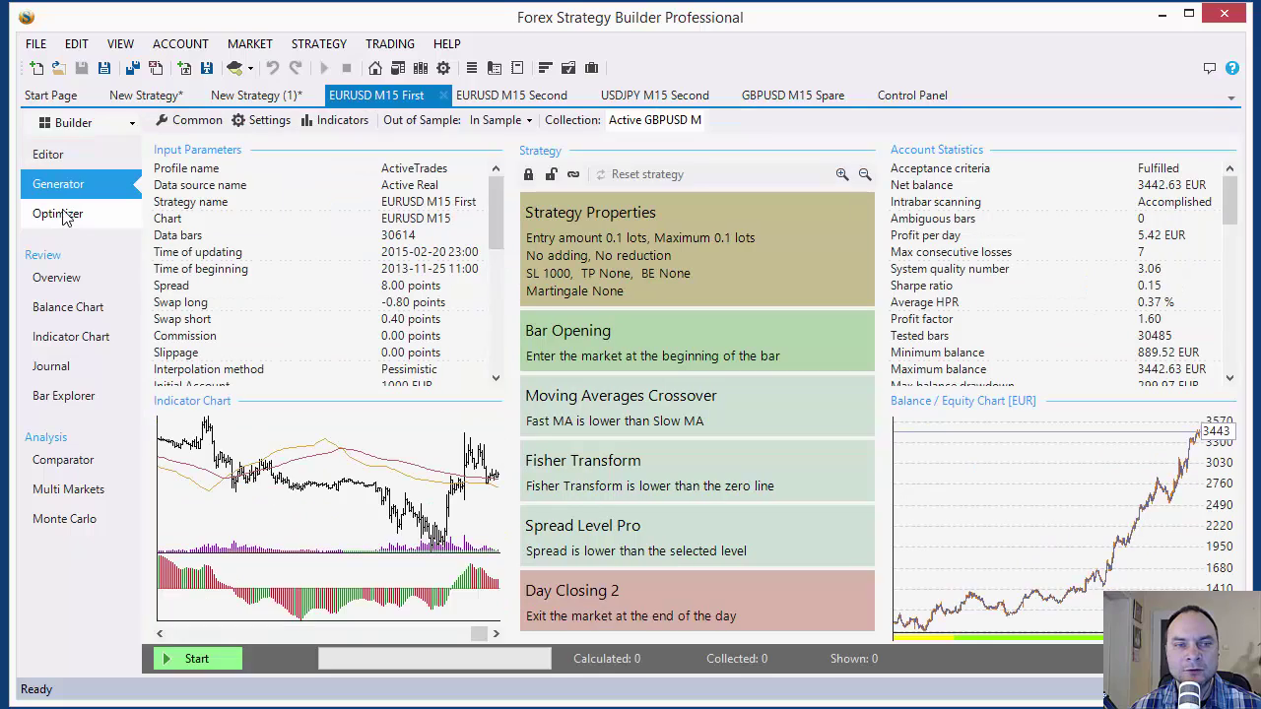
pyautogui.click(61, 215)
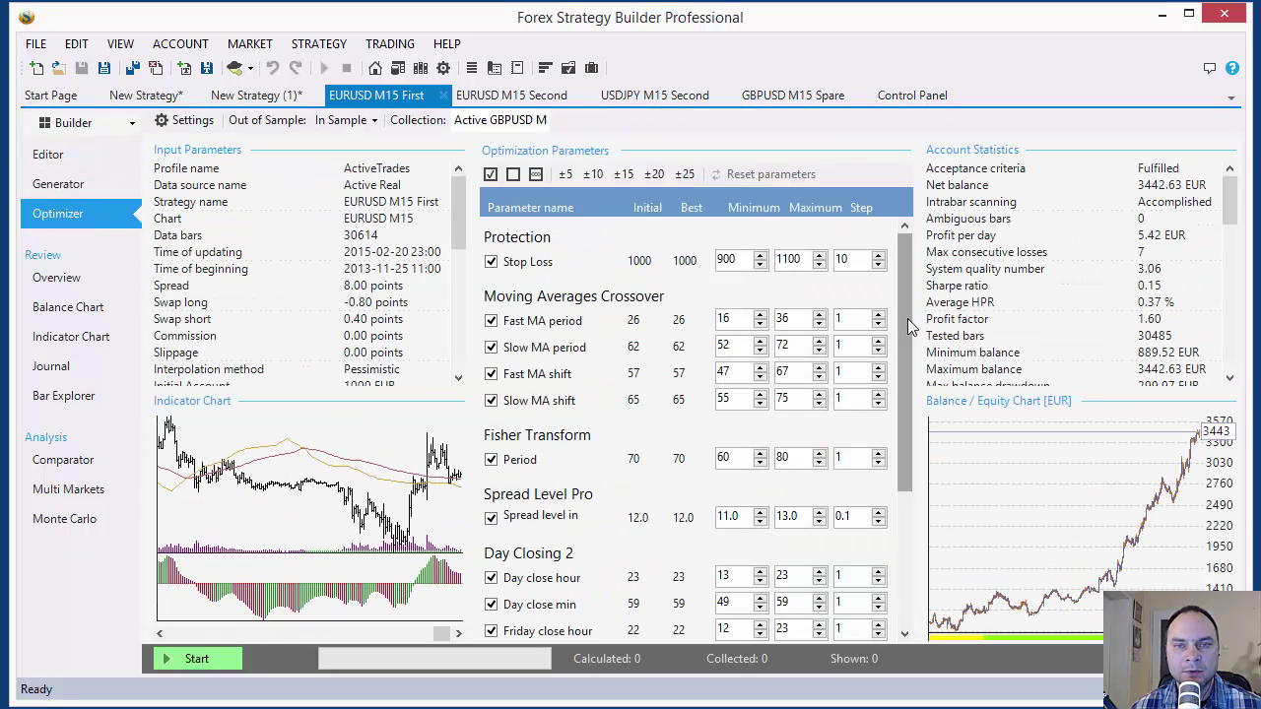